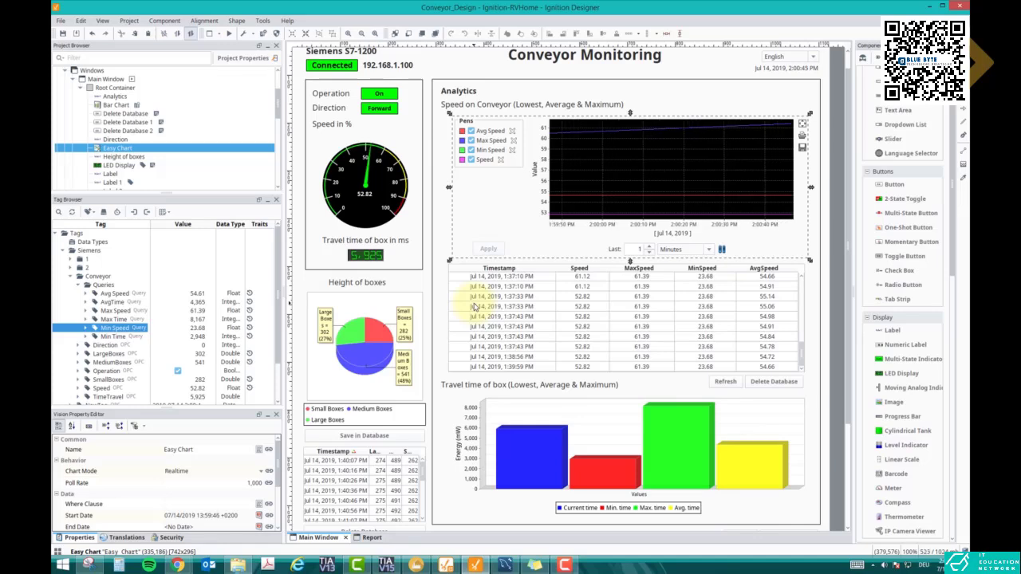
# - Open the Report window and refresh the report values in preview mode
pyautogui.scroll(-1, 638, 327)
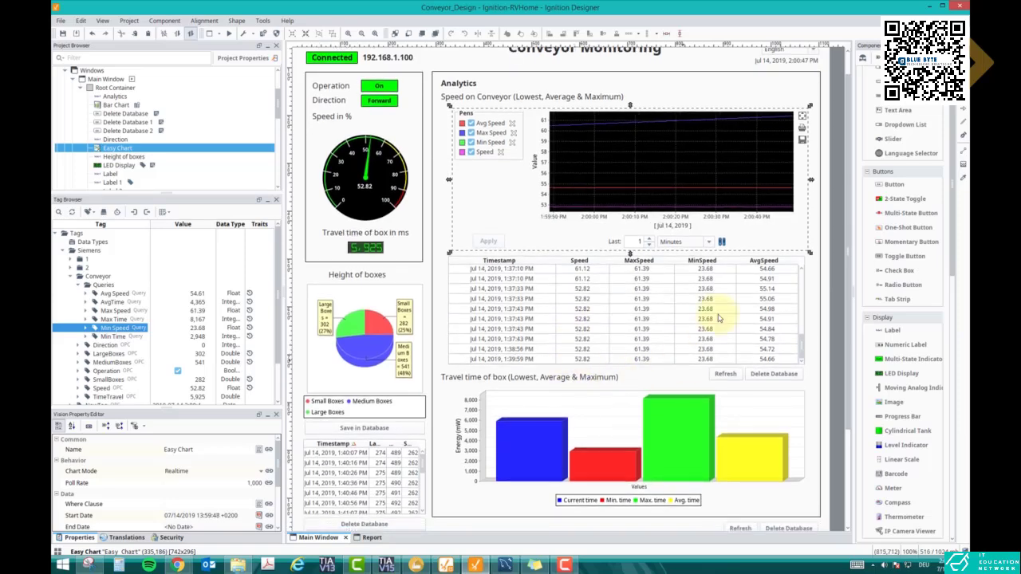
pyautogui.scroll(-5, 834, 327)
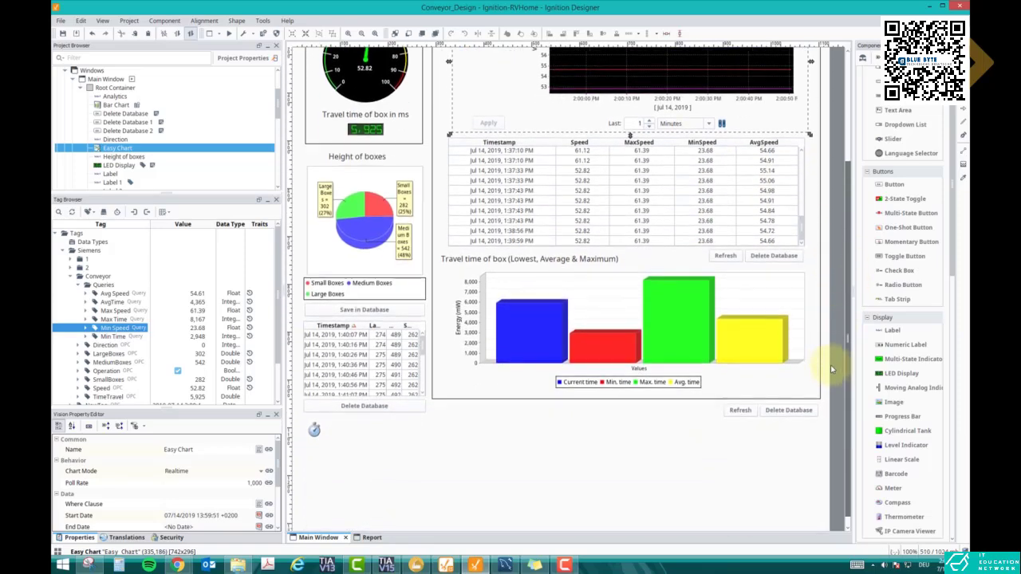
pyautogui.scroll(4, 823, 268)
pyautogui.scroll(3, 824, 269)
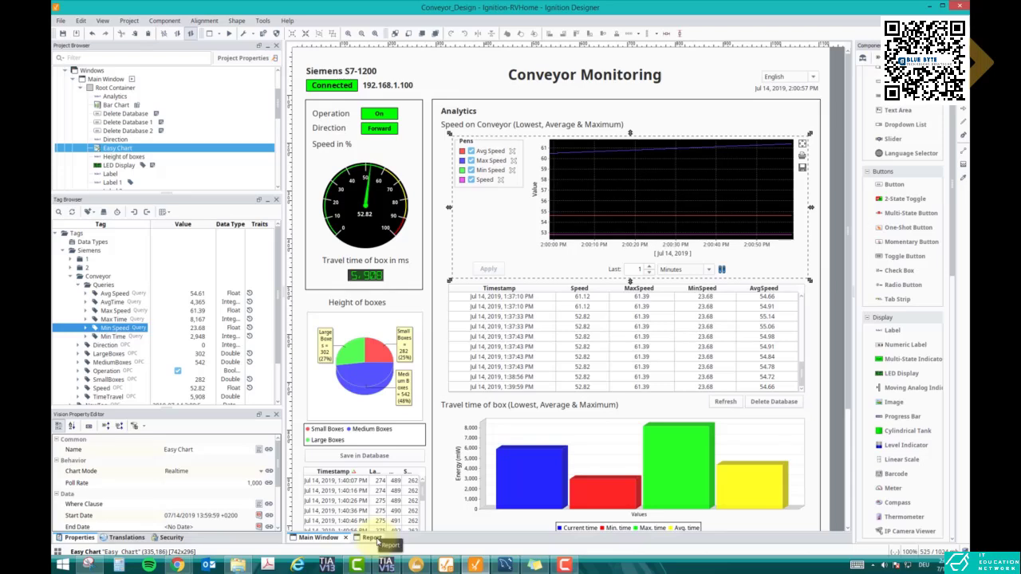
pyautogui.click(371, 538)
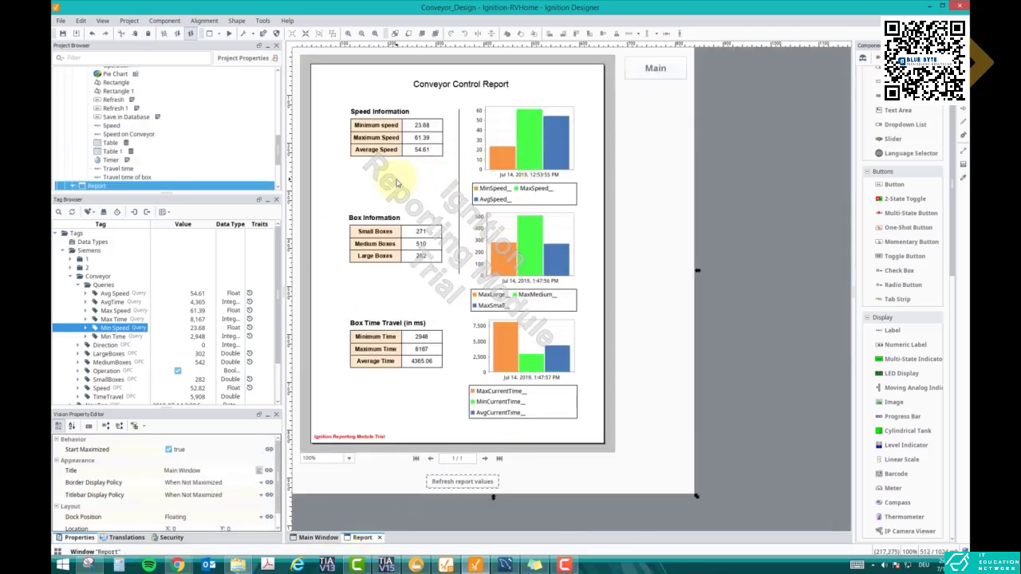
pyautogui.click(228, 36)
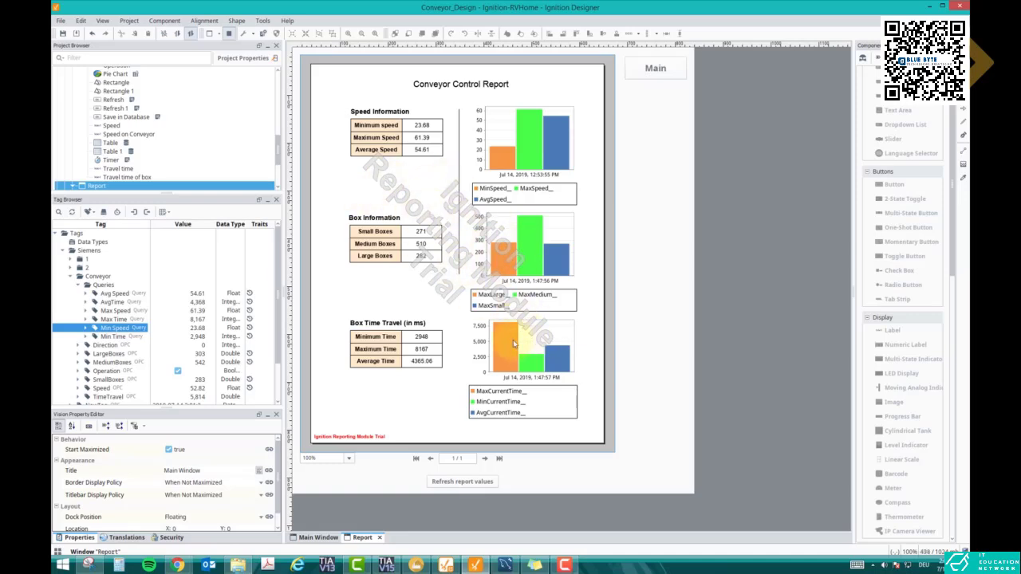
pyautogui.click(461, 483)
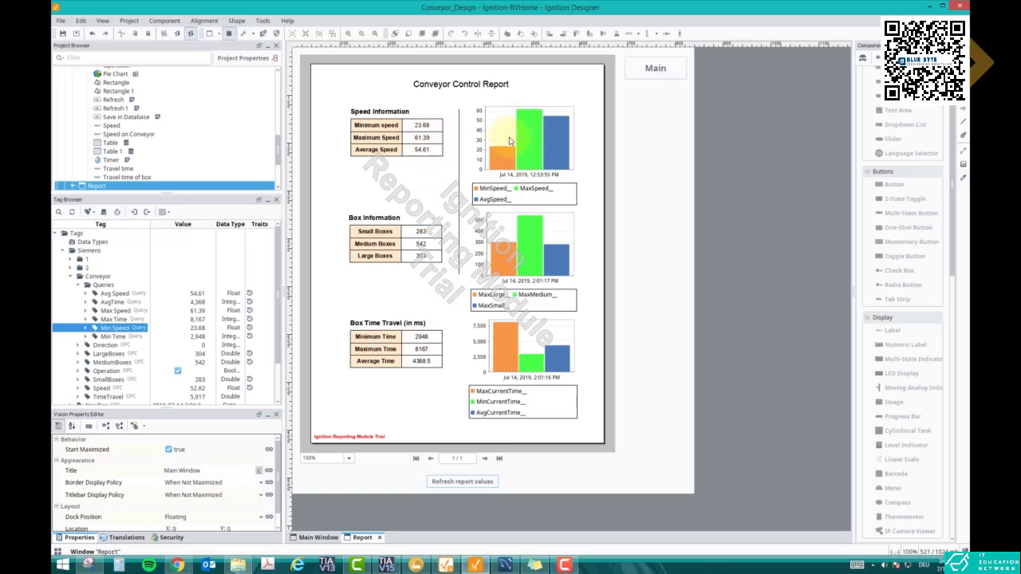
# - Save the Conveyor Control Report to the Desktop as a PDF document named Report
pyautogui.rightClick(546, 136)
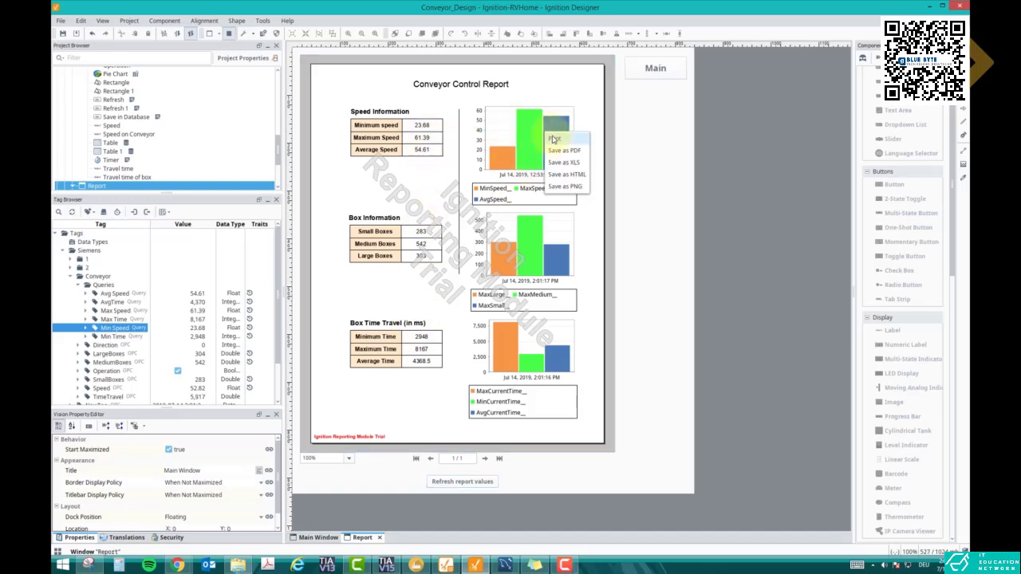
pyautogui.click(561, 150)
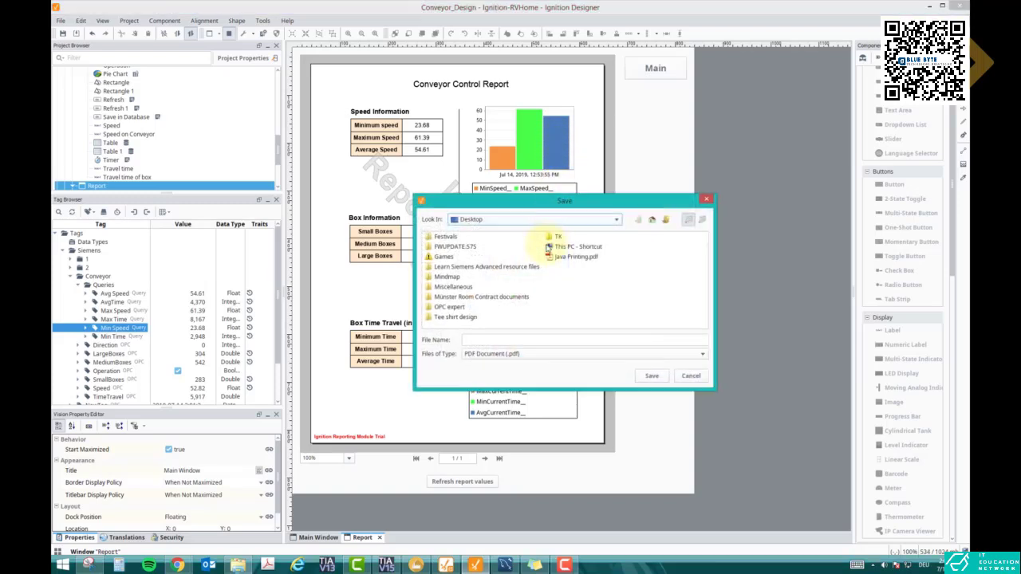
pyautogui.click(488, 341)
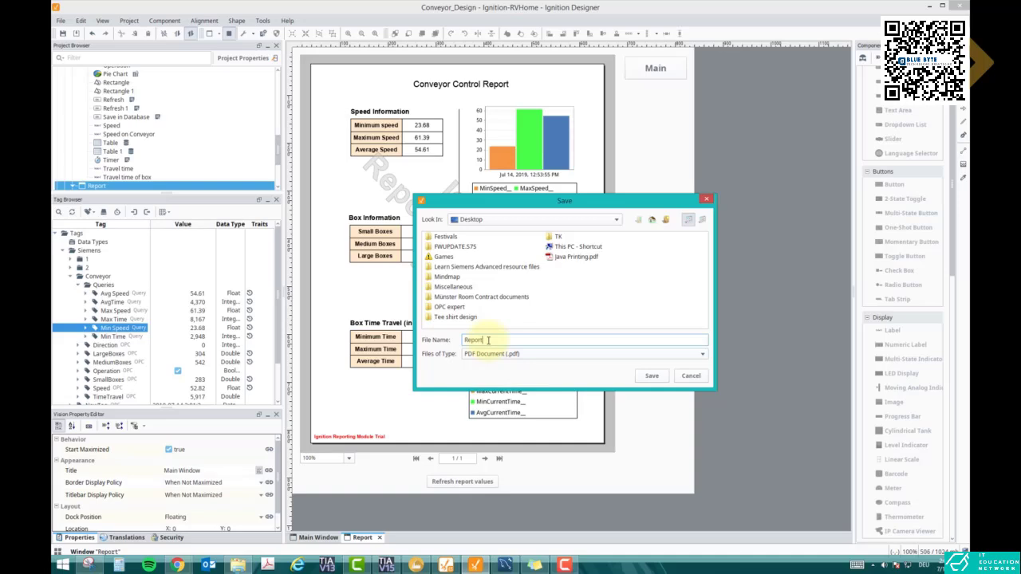
pyautogui.press('Return')
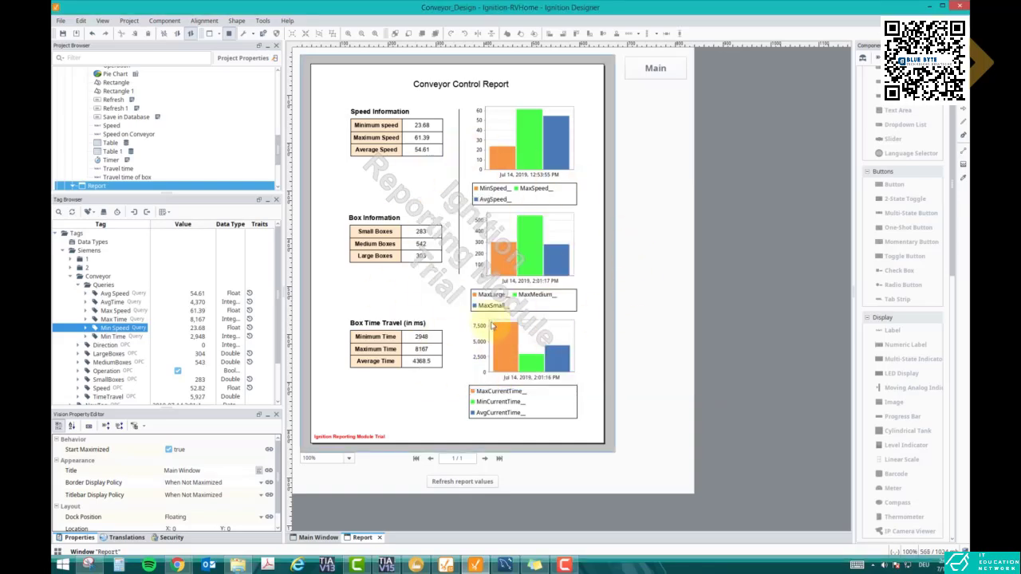
# - Switch to the desktop and open the saved Report file in Adobe Acrobat Pro, minimizing the Designer Launcher
pyautogui.click(925, 7)
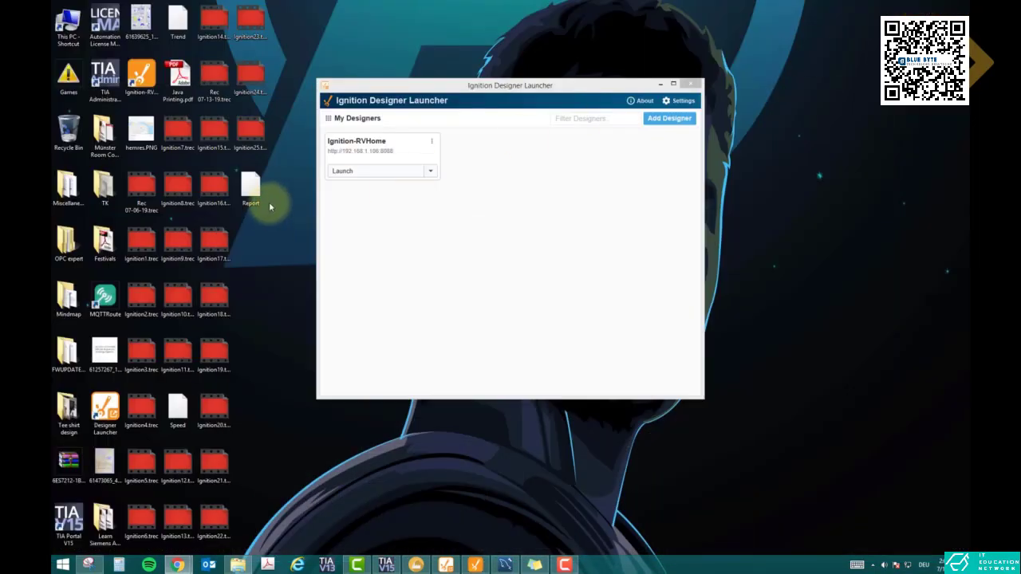
pyautogui.rightClick(250, 193)
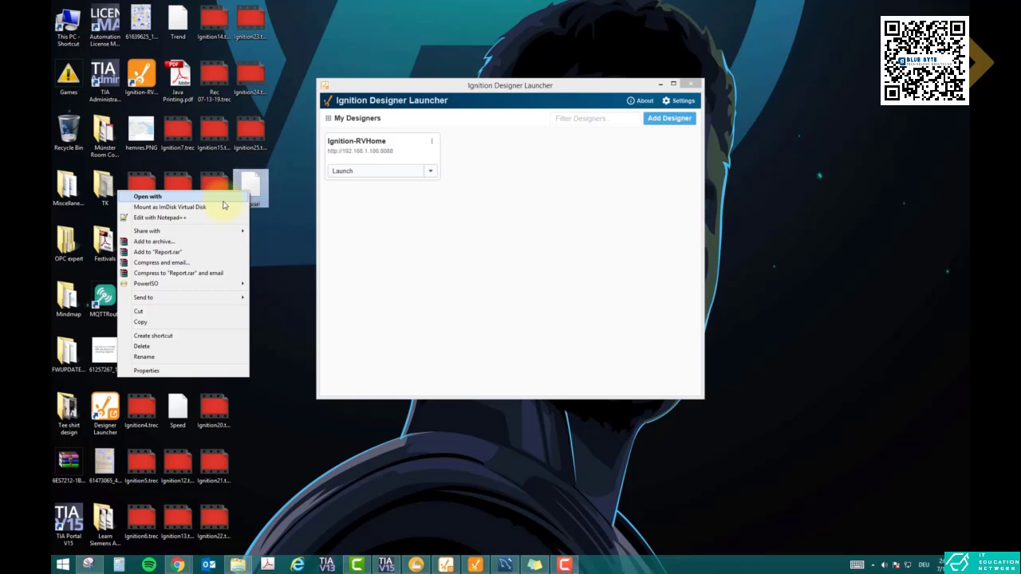
pyautogui.click(224, 196)
pyautogui.doubleClick(449, 196)
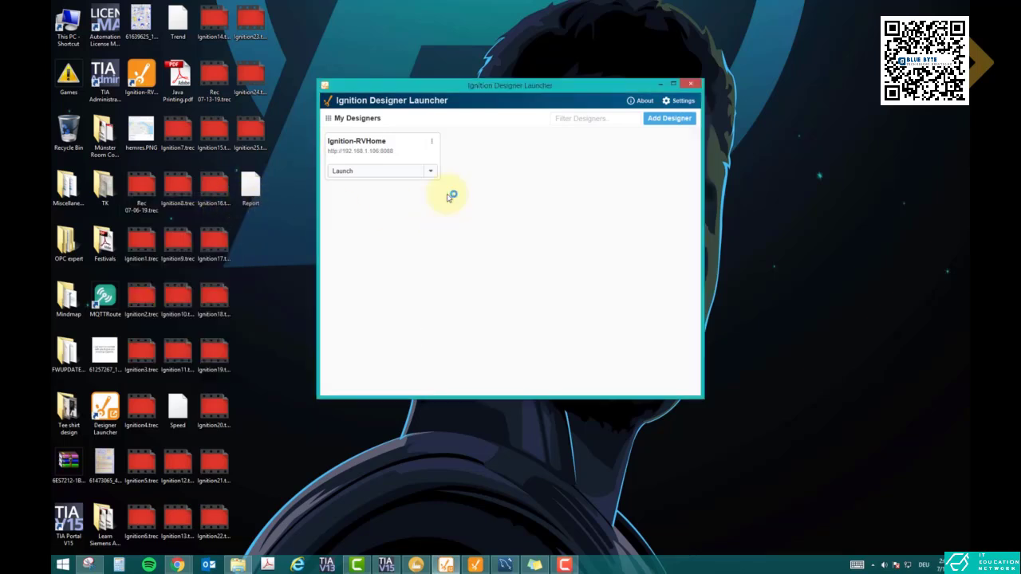
pyautogui.click(660, 84)
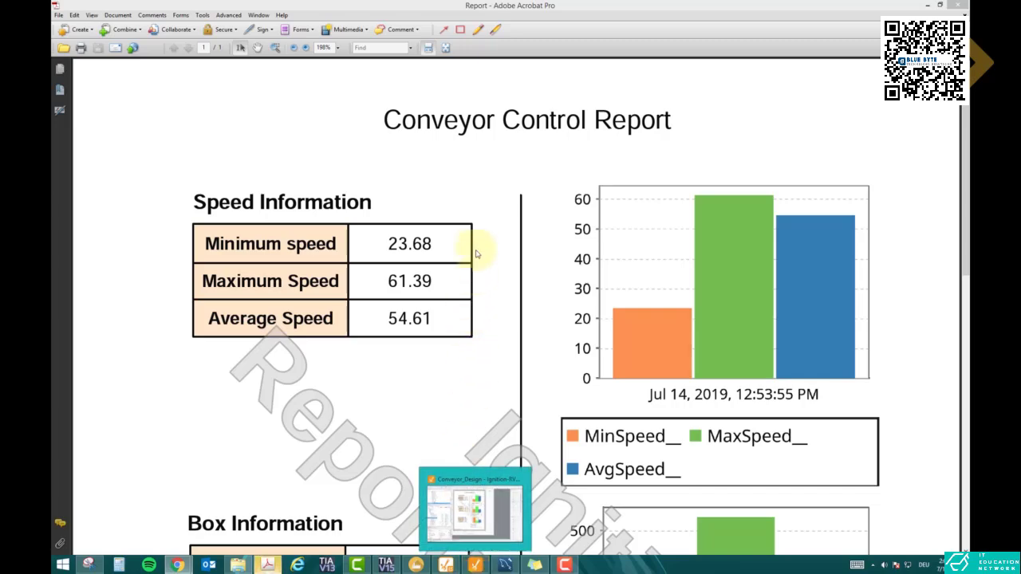
# - Read through the speed, box and travel time sections of the exported PDF and close it
pyautogui.click(495, 278)
pyautogui.scroll(-10, 497, 266)
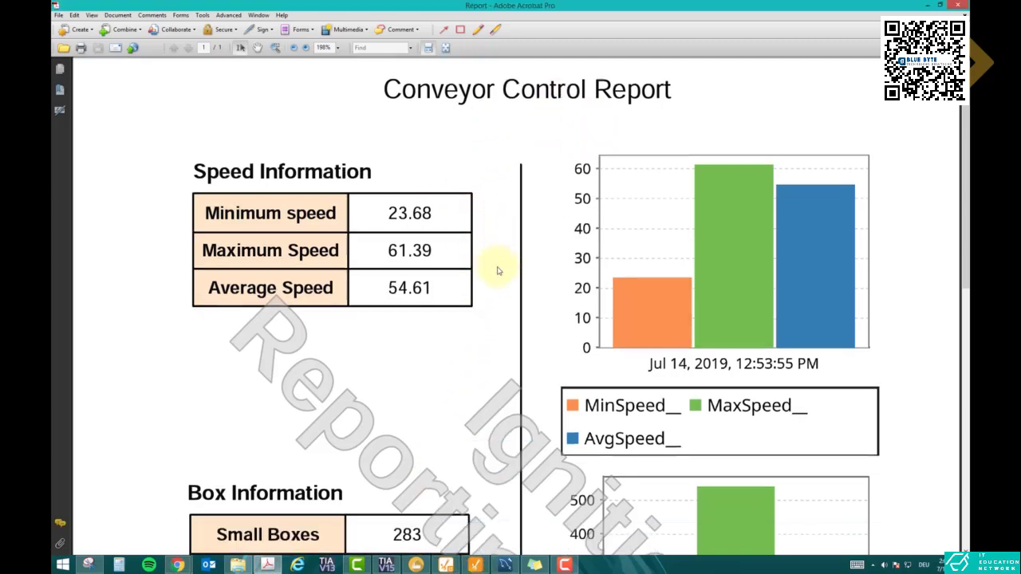
pyautogui.scroll(-6, 495, 286)
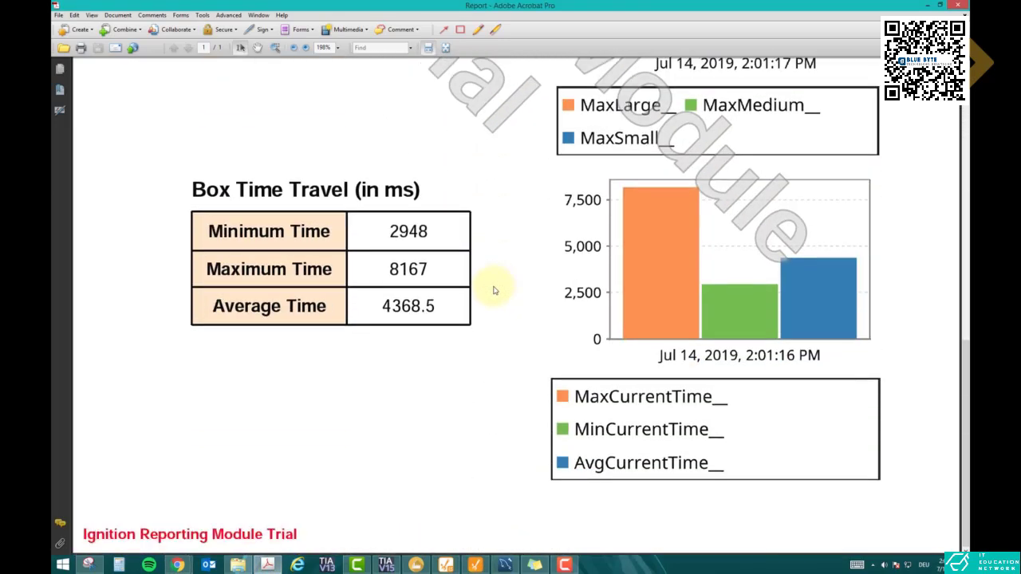
pyautogui.scroll(-6, 495, 291)
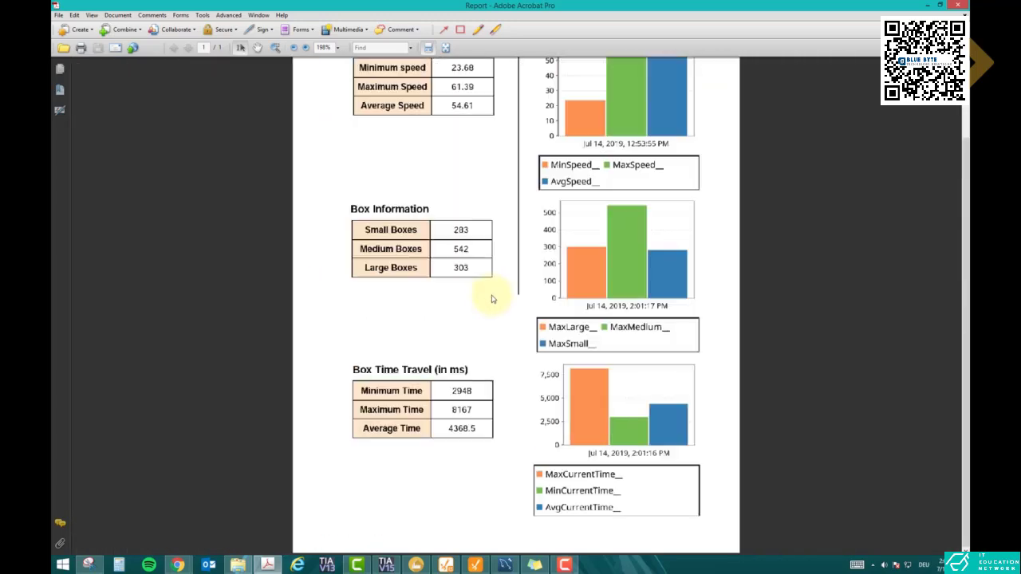
pyautogui.click(957, 4)
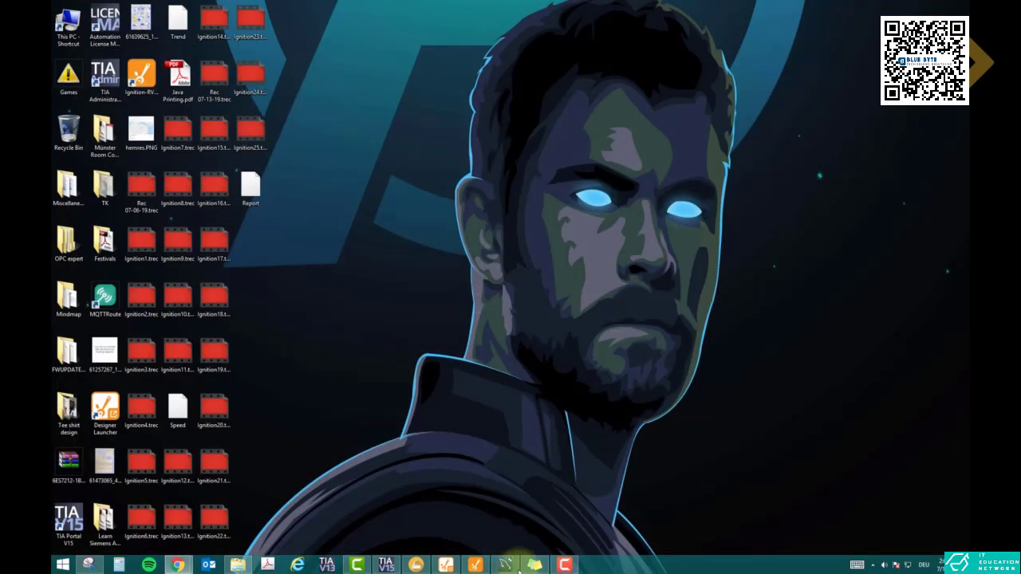
# - Return to Ignition Designer and refresh the report values again
pyautogui.click(444, 565)
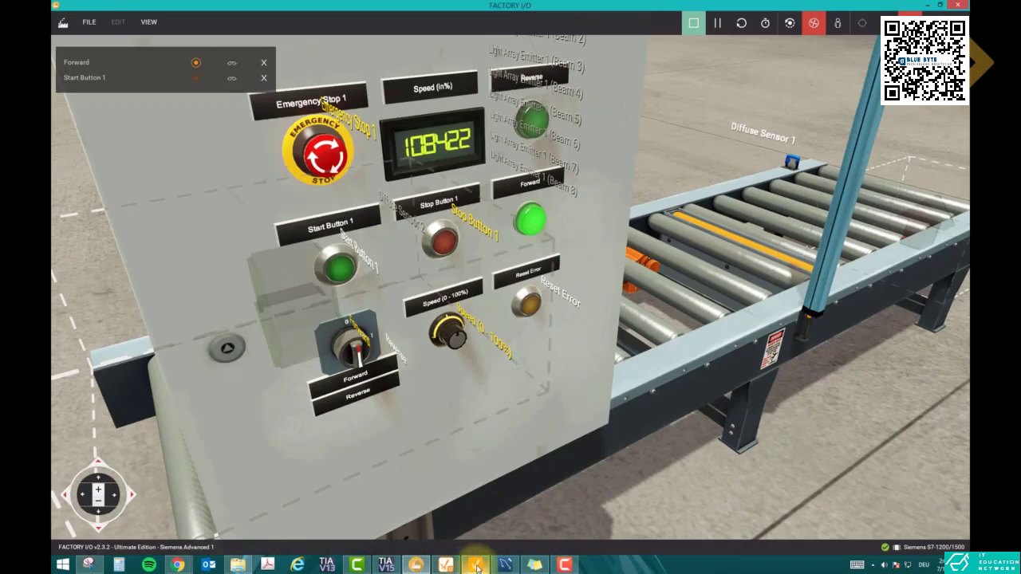
pyautogui.click(477, 565)
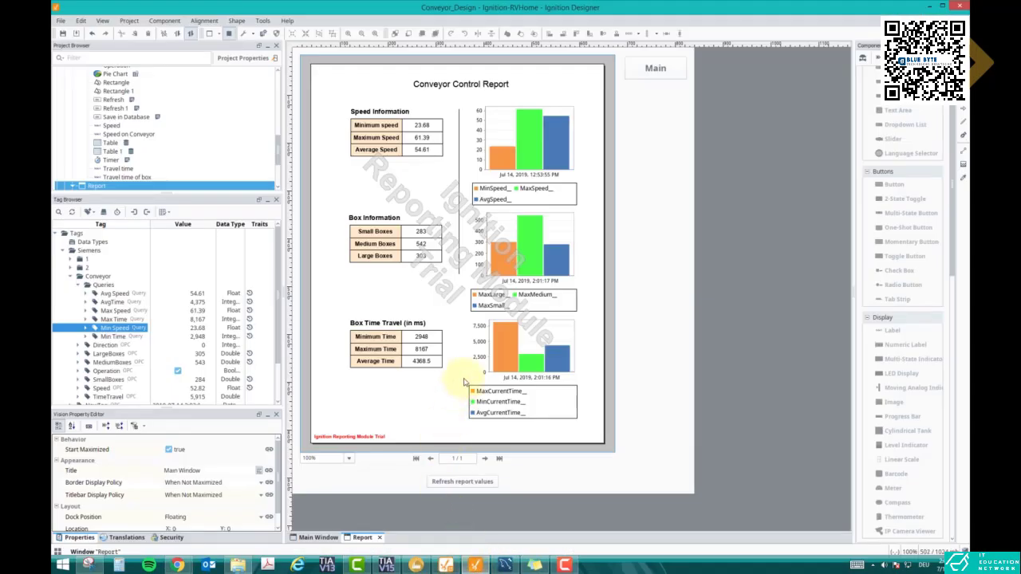
pyautogui.click(461, 482)
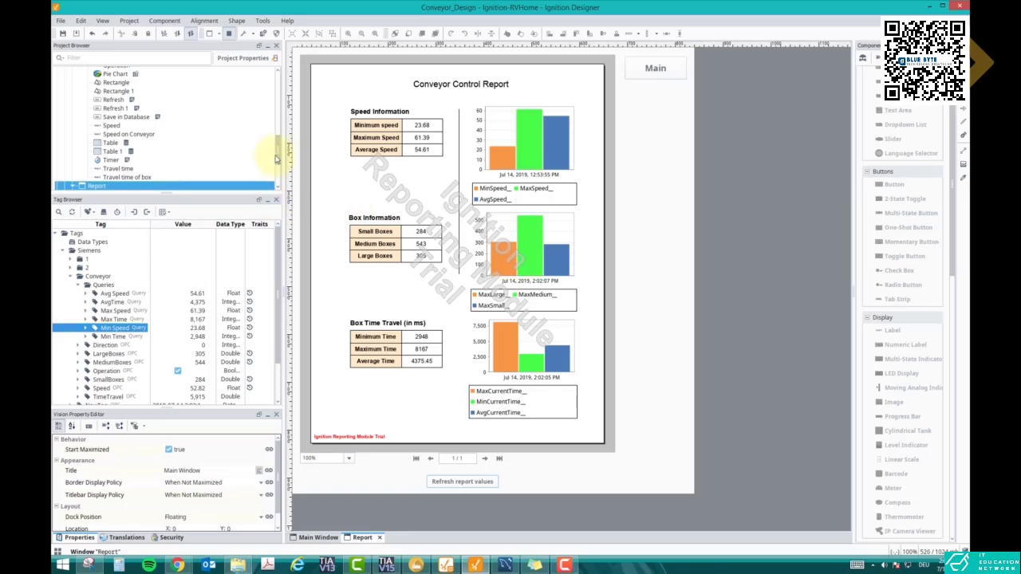
# - Open the existing Report resource from the Reports branch of the project
pyautogui.moveTo(280, 143); pyautogui.dragTo(279, 70)
pyautogui.click(68, 134)
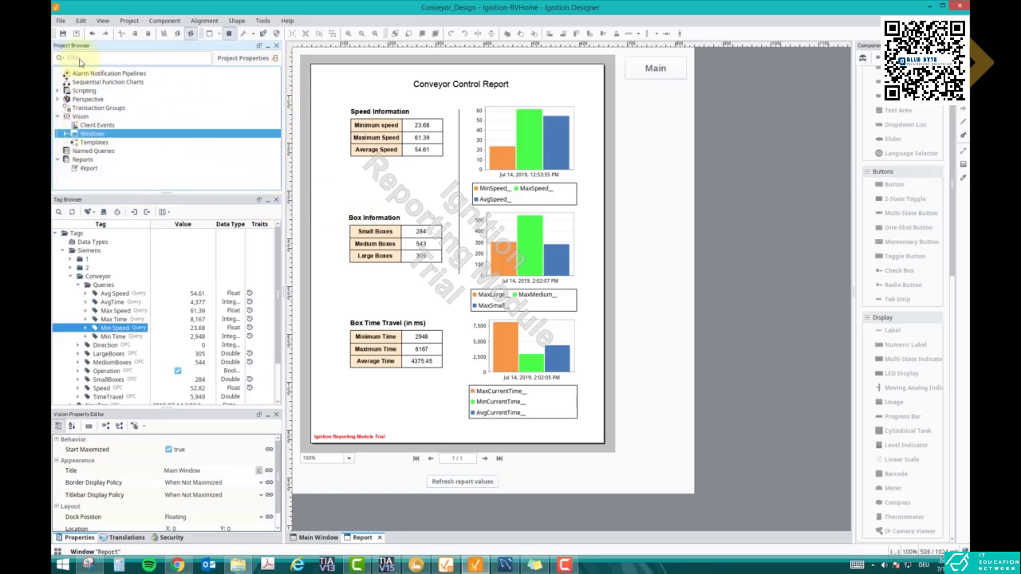
pyautogui.click(77, 160)
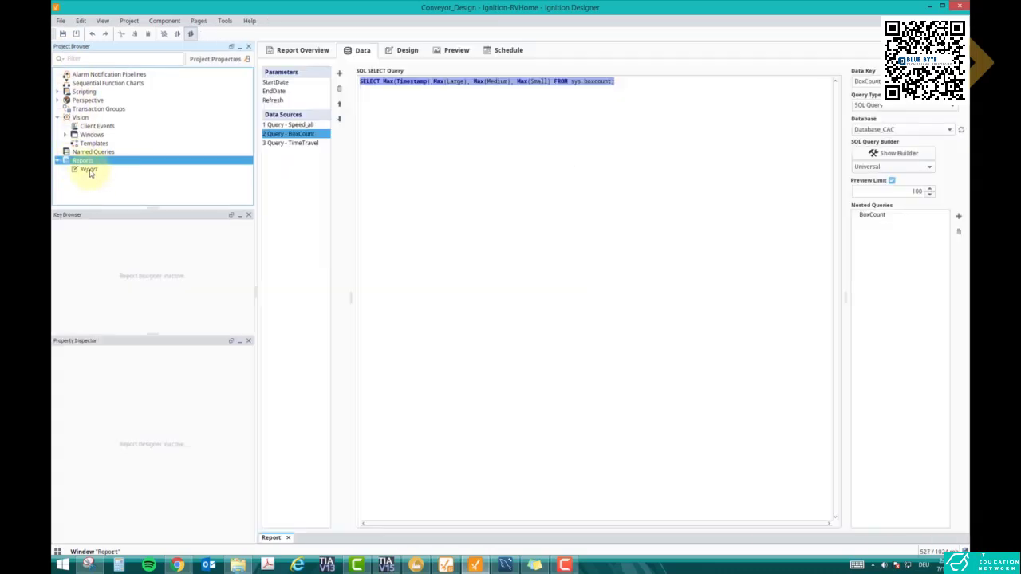
pyautogui.click(88, 170)
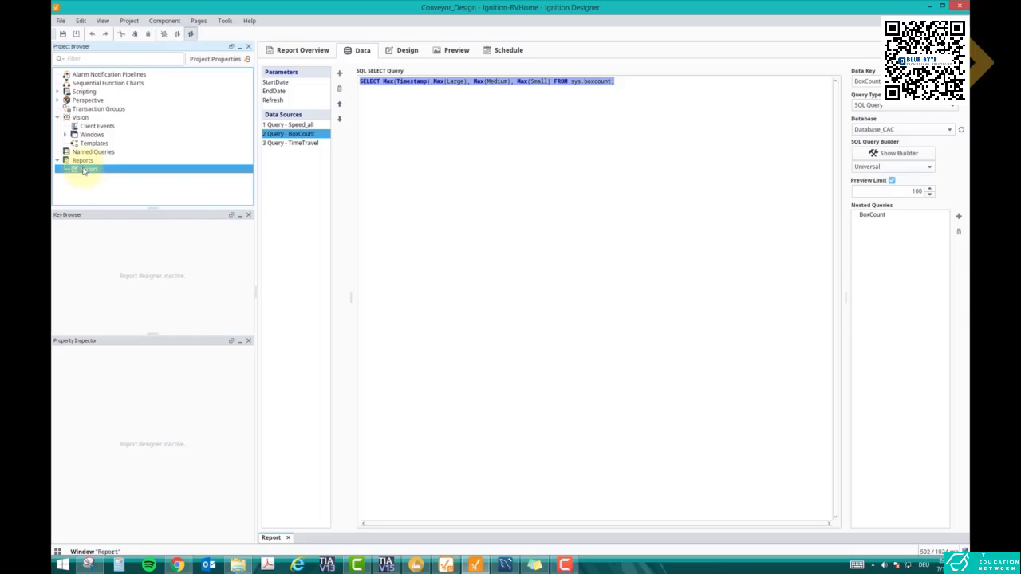
pyautogui.click(81, 164)
pyautogui.rightClick(85, 165)
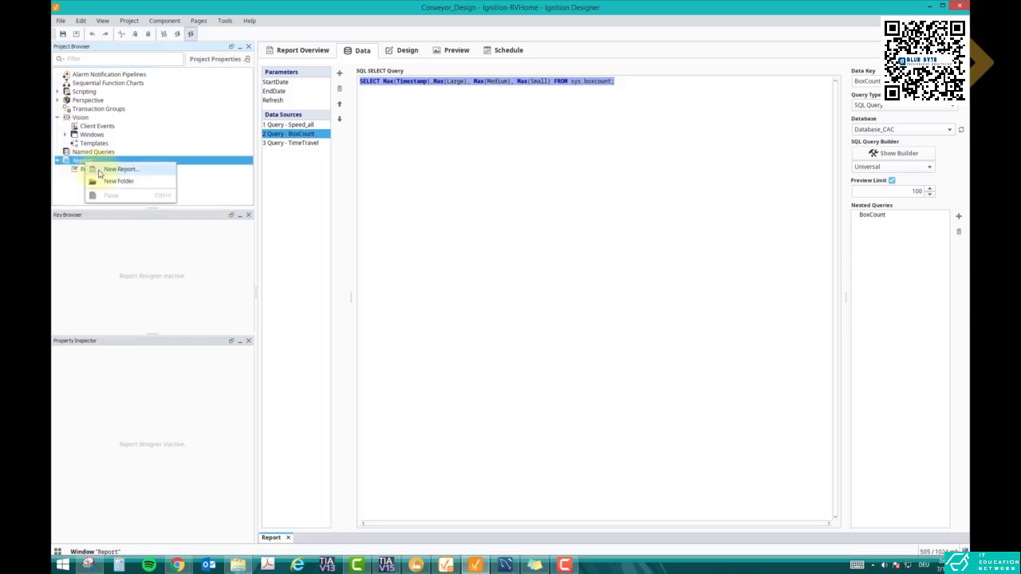
pyautogui.click(83, 171)
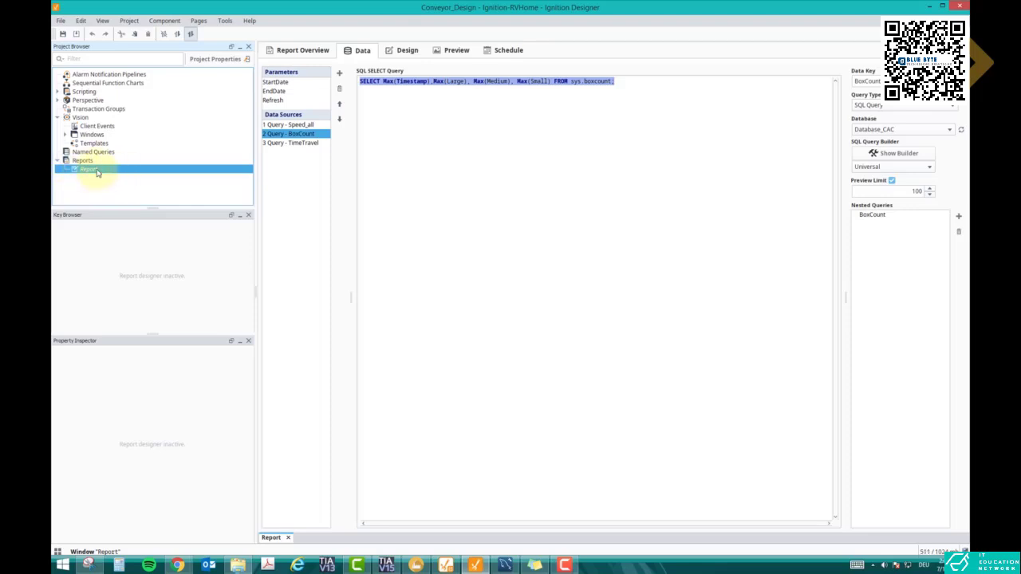
# - Delete the words "the speed of machines" from the report description in the report overview
pyautogui.click(322, 54)
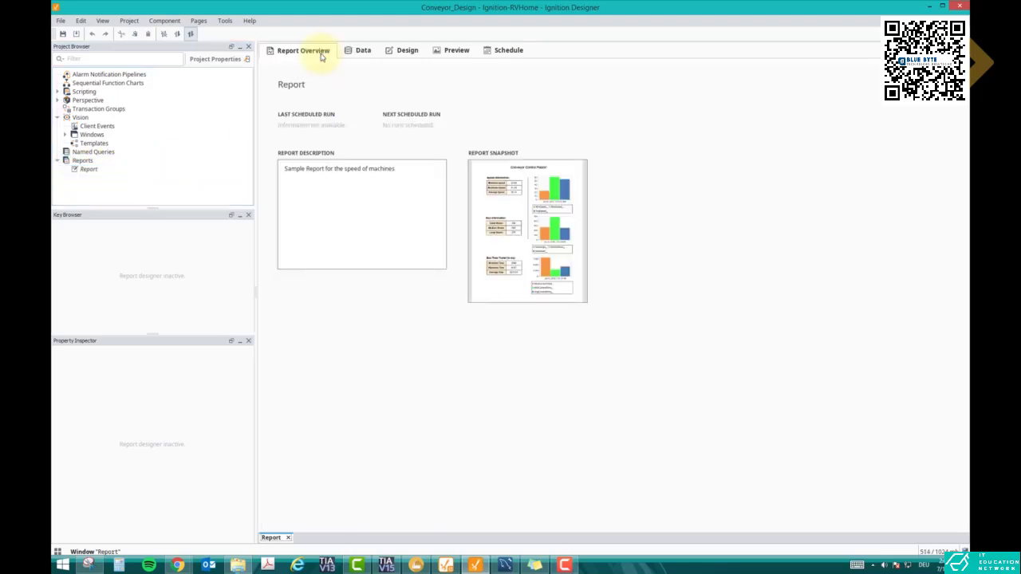
pyautogui.click(394, 170)
pyautogui.write('s')
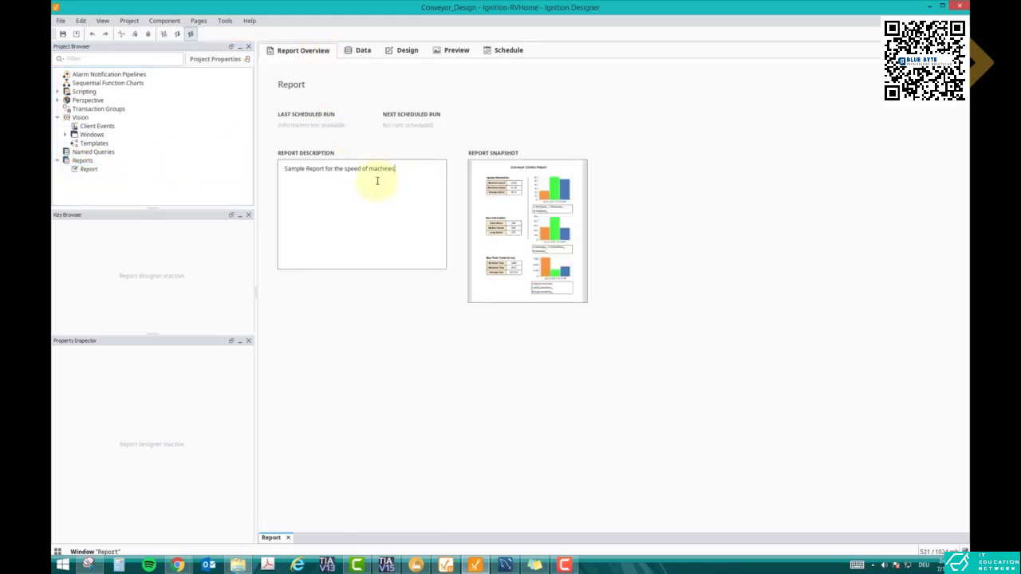
pyautogui.tripleClick(327, 171)
pyautogui.click(327, 172)
pyautogui.moveTo(333, 170); pyautogui.dragTo(420, 171)
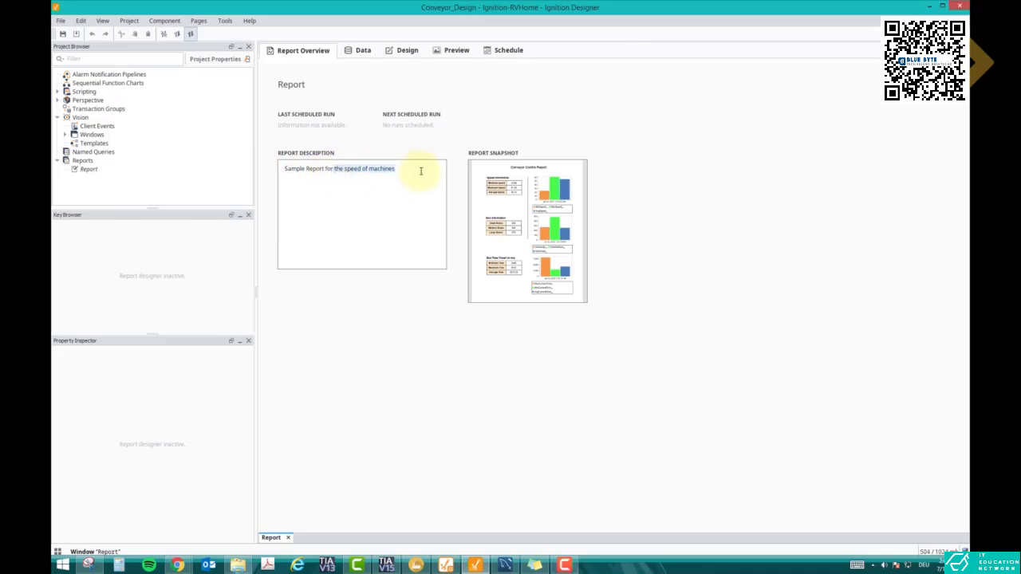
pyautogui.press('BackSpace')
# - Review the report's StartDate, EndDate and Refresh parameters and the SQL statement of the Speed_all data source
pyautogui.click(363, 51)
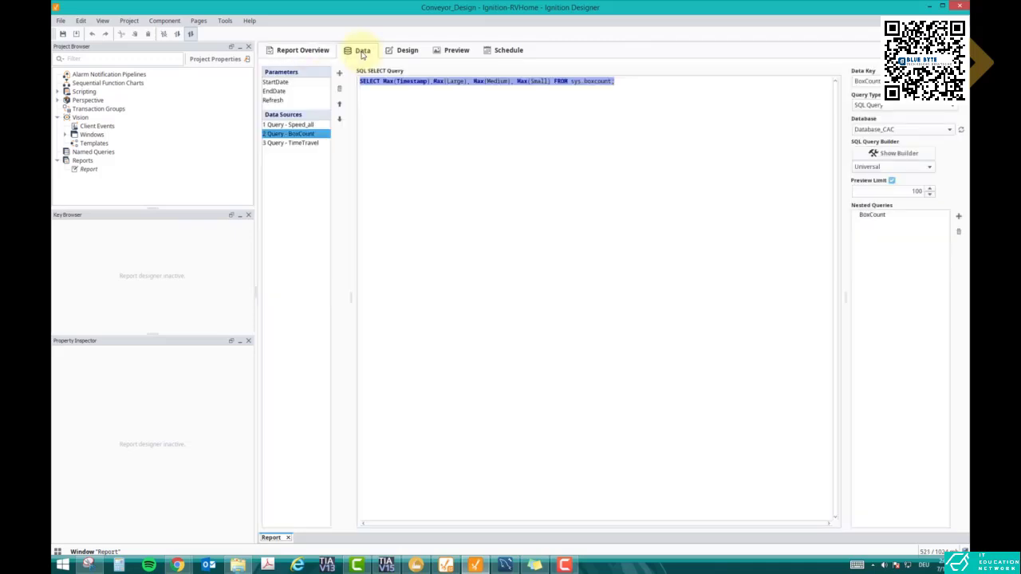
pyautogui.click(285, 83)
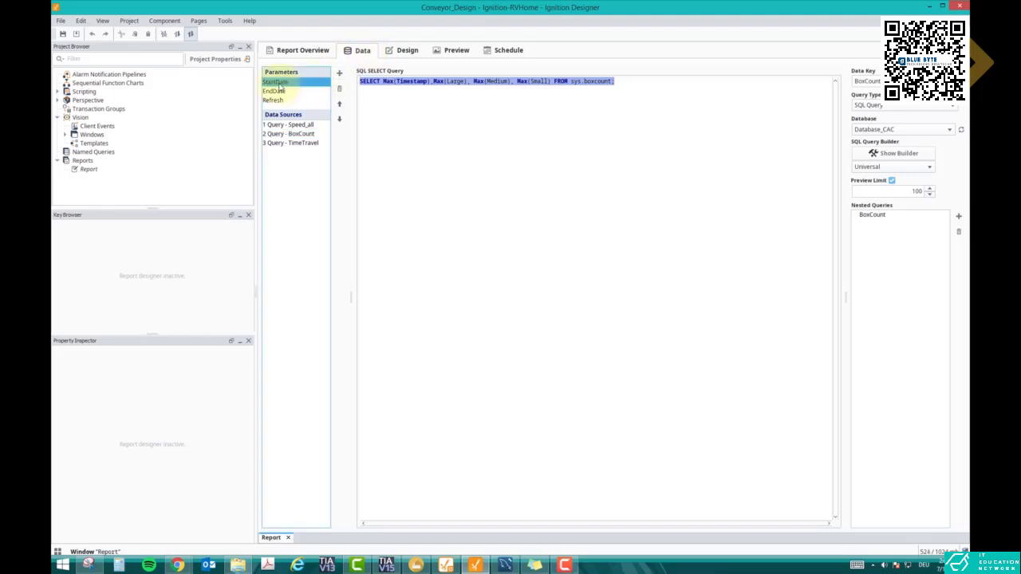
pyautogui.click(280, 92)
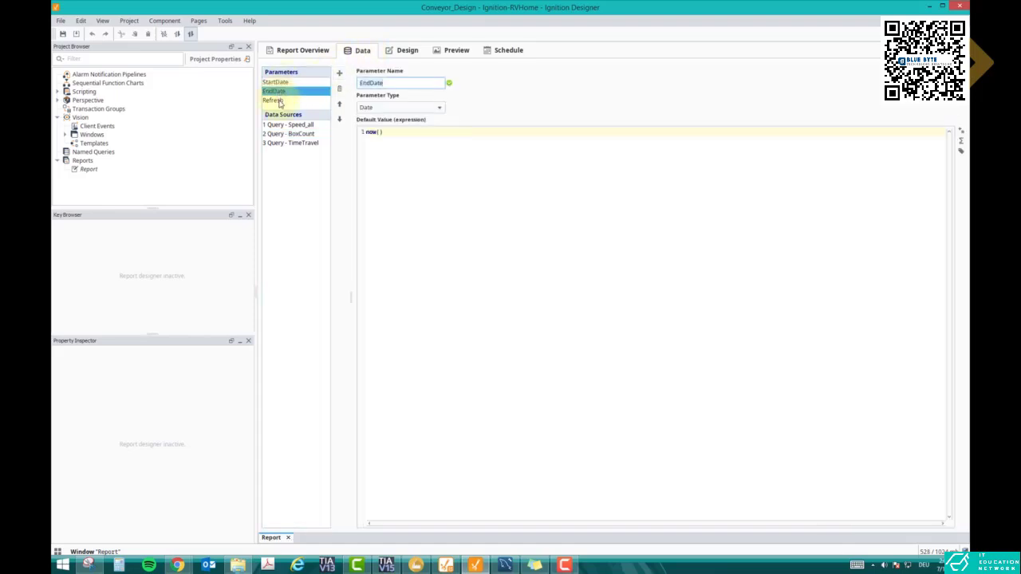
pyautogui.click(279, 101)
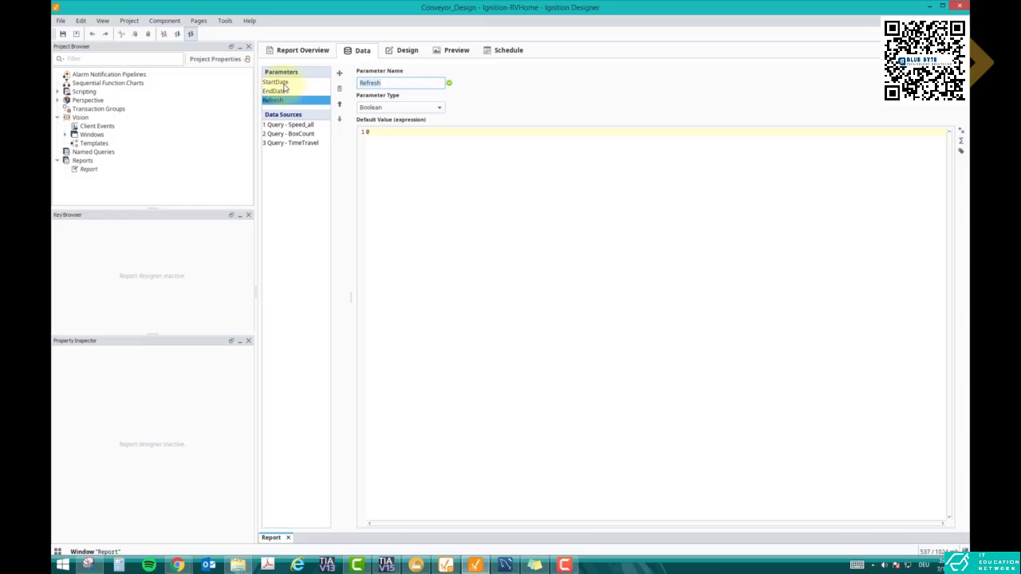
pyautogui.click(284, 84)
pyautogui.click(282, 92)
pyautogui.click(283, 84)
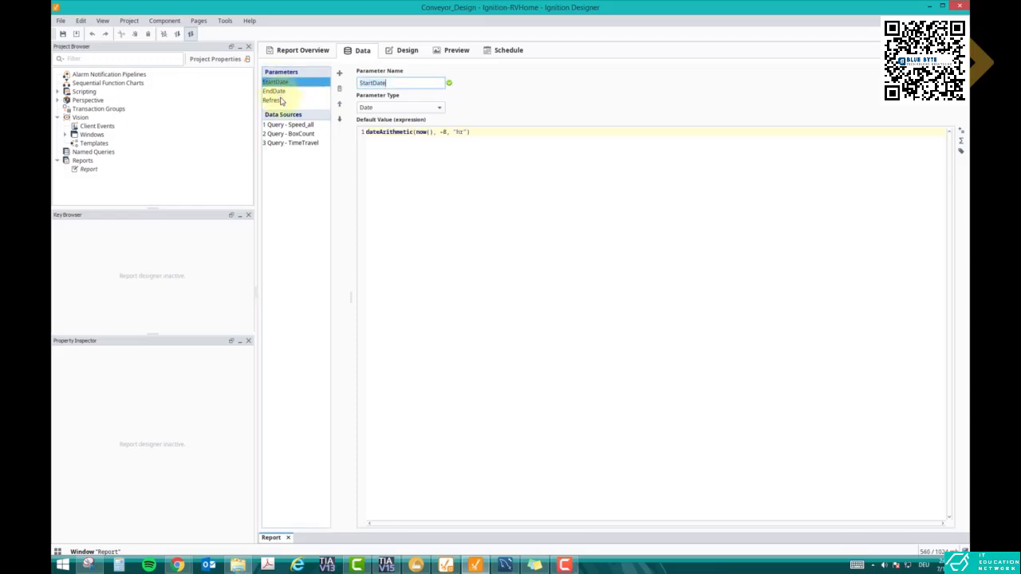
pyautogui.click(280, 101)
pyautogui.click(289, 126)
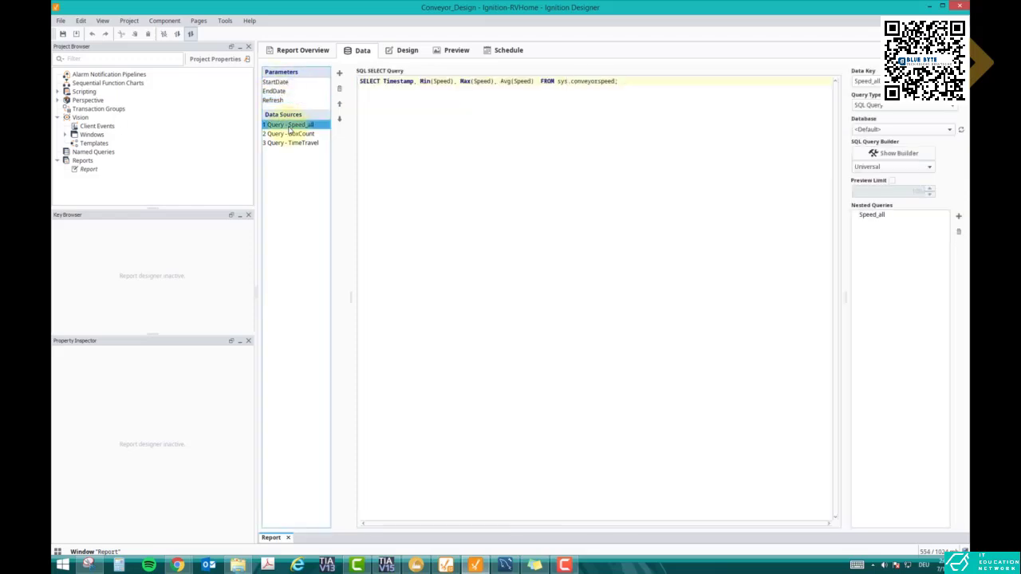
# - Review the SQL statements of the report's BoxCount, TimeTravel and Speed_all data sources
pyautogui.click(292, 134)
pyautogui.click(293, 142)
pyautogui.click(297, 126)
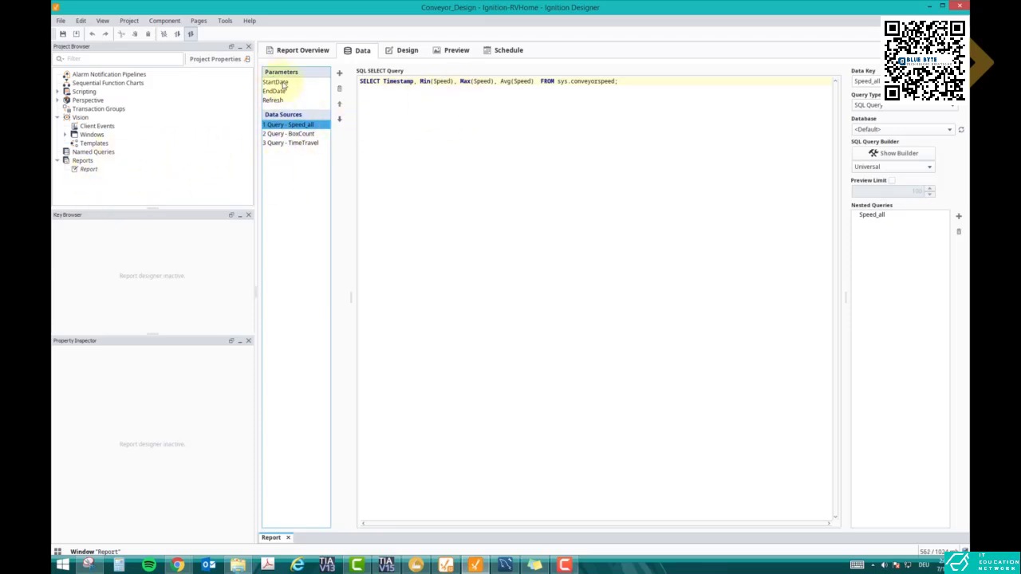
# - Create a new report named ReportTest in the project's Reports branch
pyautogui.click(302, 50)
pyautogui.click(86, 161)
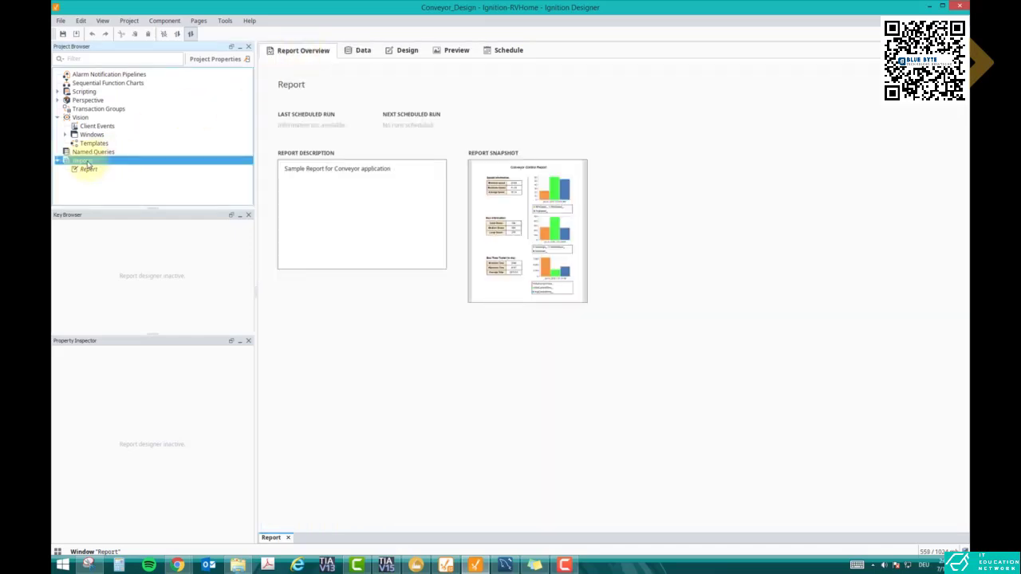
pyautogui.rightClick(88, 163)
pyautogui.click(105, 169)
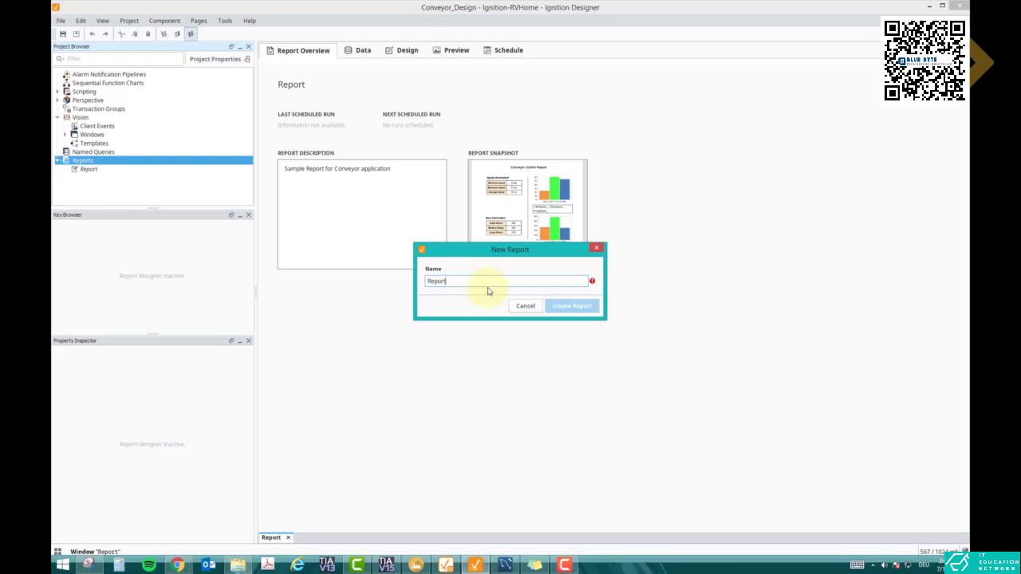
pyautogui.write('1')
pyautogui.write('est')
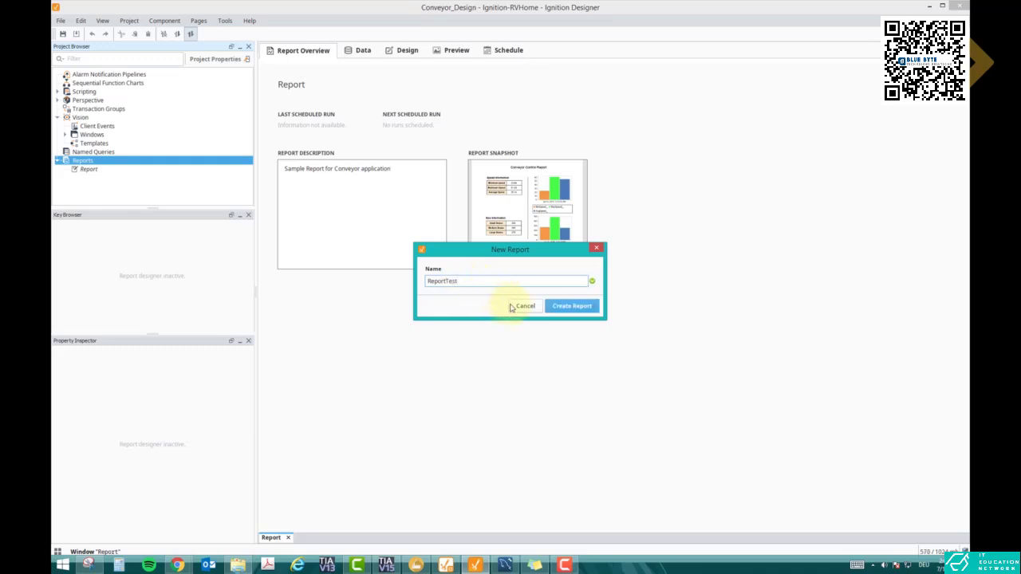
pyautogui.click(562, 305)
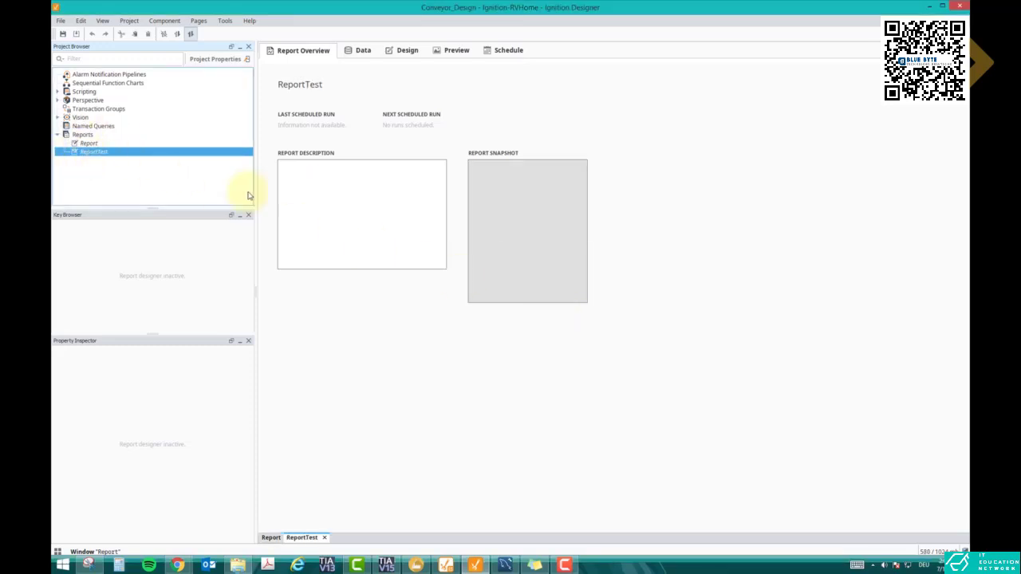
# - Copy the description "Sample Report for Conveyor application" from Report into the description of ReportTest
pyautogui.doubleClick(86, 143)
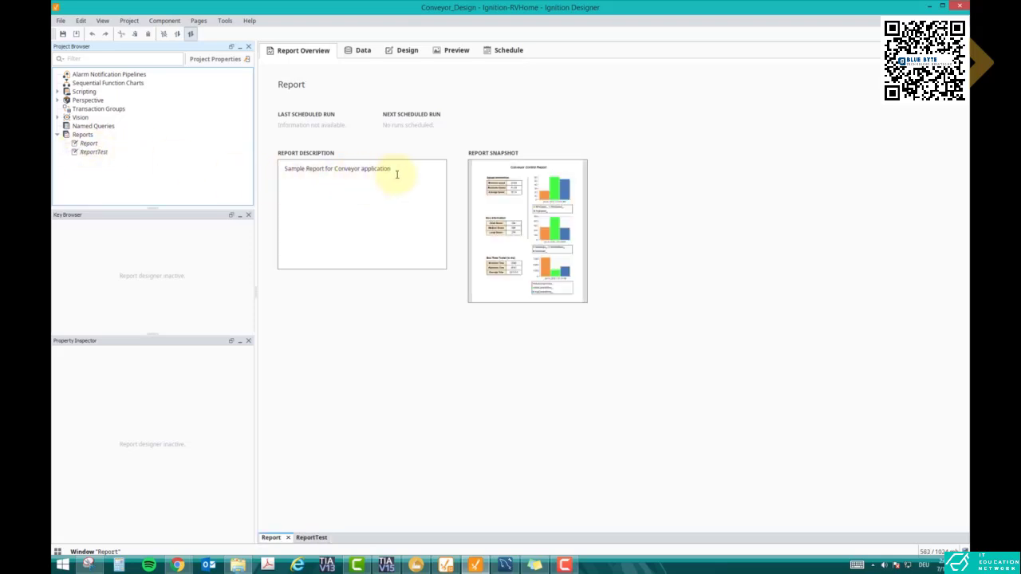
pyautogui.moveTo(396, 174); pyautogui.dragTo(266, 173)
pyautogui.hotkey('ctrl', 'c')
pyautogui.doubleClick(94, 153)
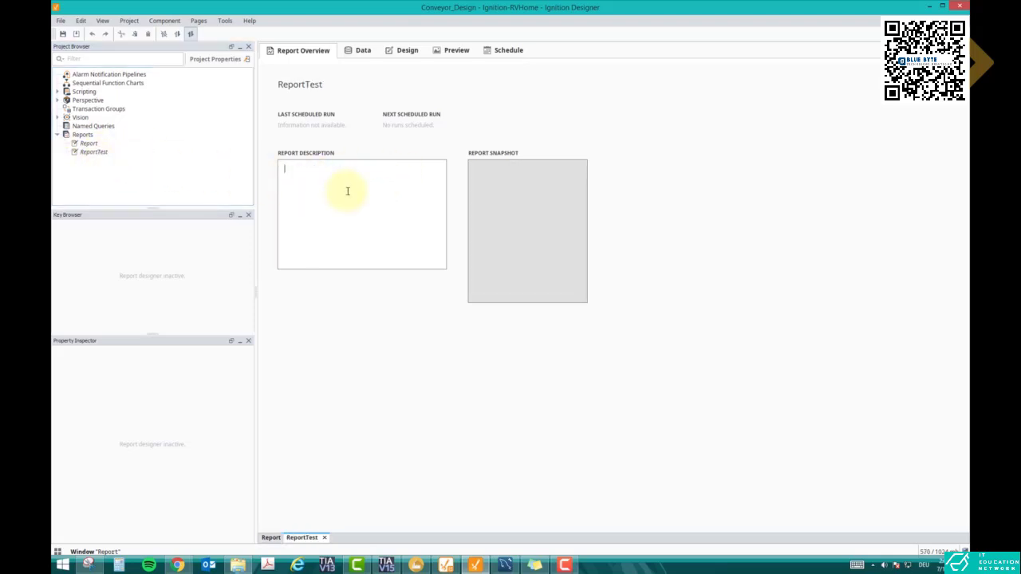
pyautogui.hotkey('ctrl', 'v')
# - Check the default expressions of the StartDate and EndDate parameters in ReportTest
pyautogui.click(356, 55)
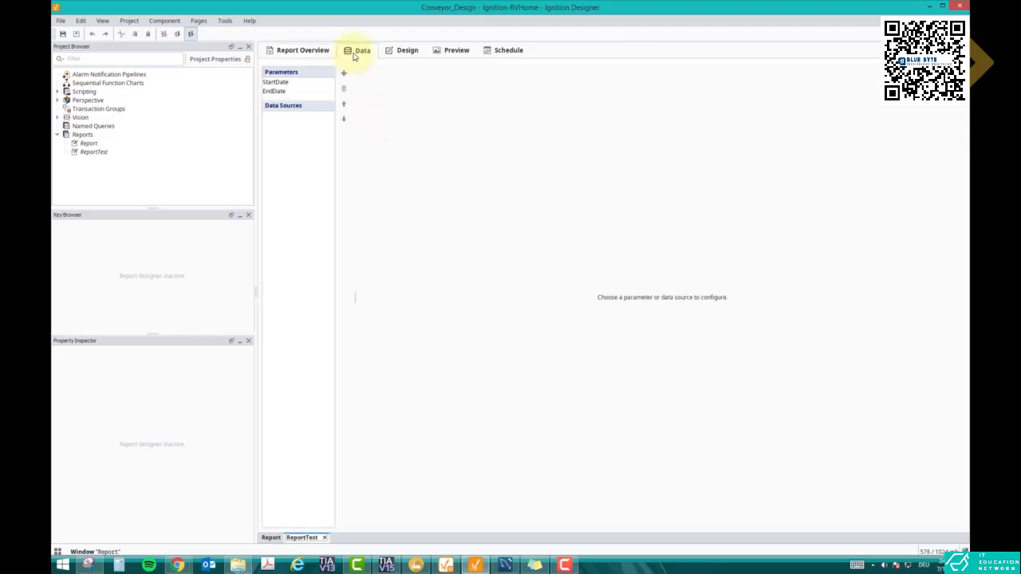
pyautogui.click(299, 83)
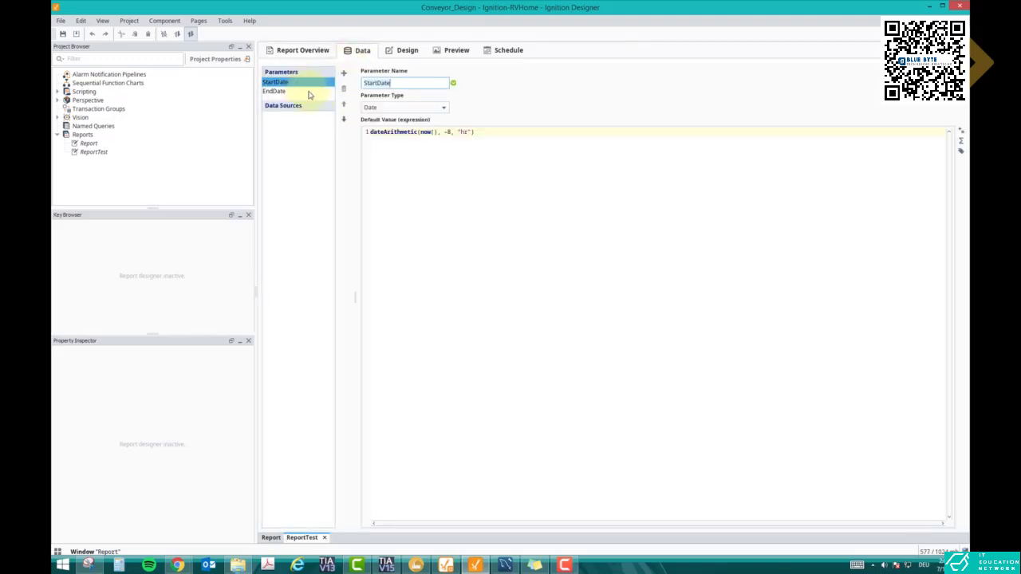
pyautogui.click(310, 92)
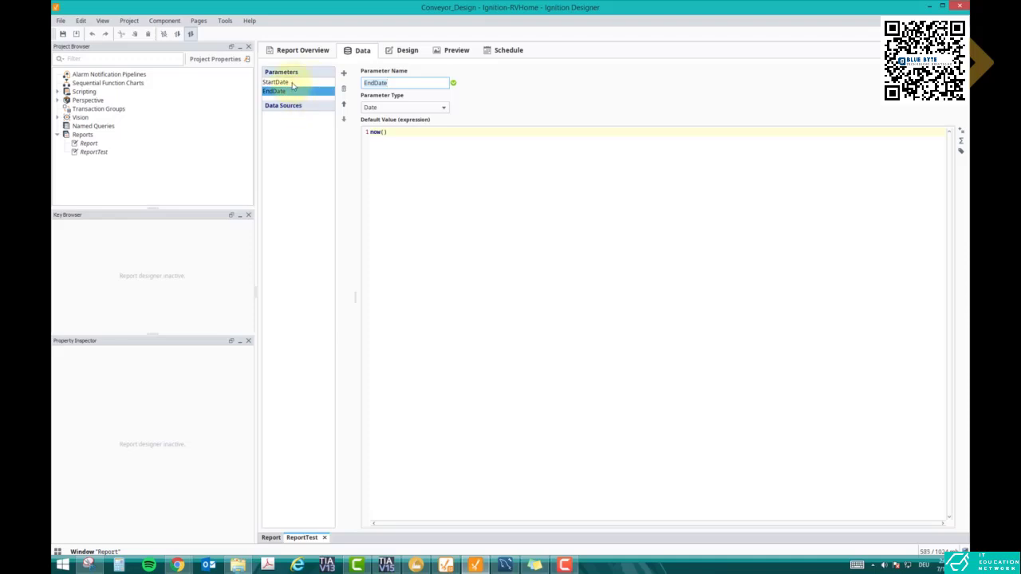
# - Add a new parameter named Refresh to ReportTest, with type Boolean and default value 0
pyautogui.click(345, 75)
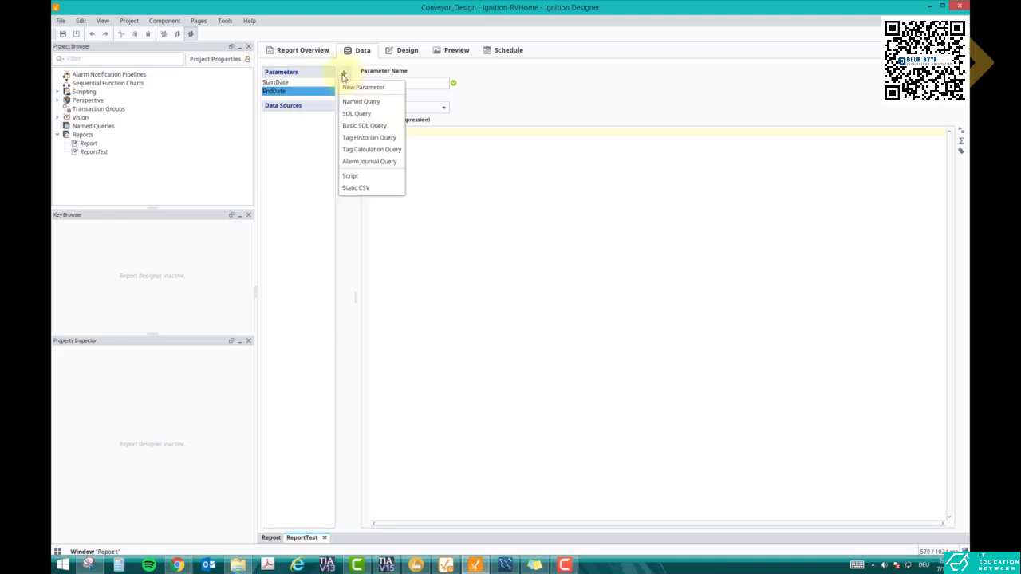
pyautogui.click(364, 88)
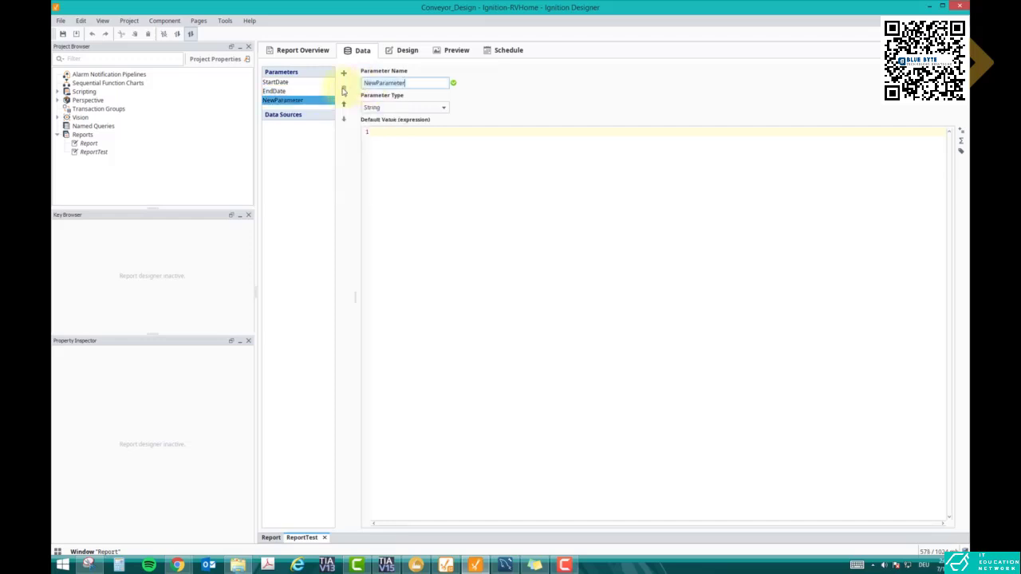
pyautogui.write('Refresh')
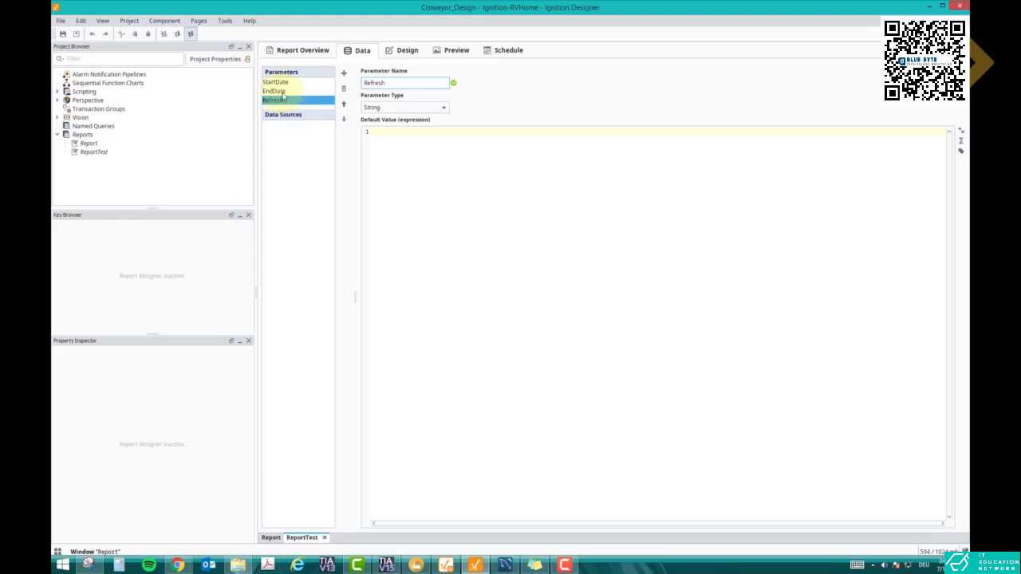
pyautogui.click(392, 108)
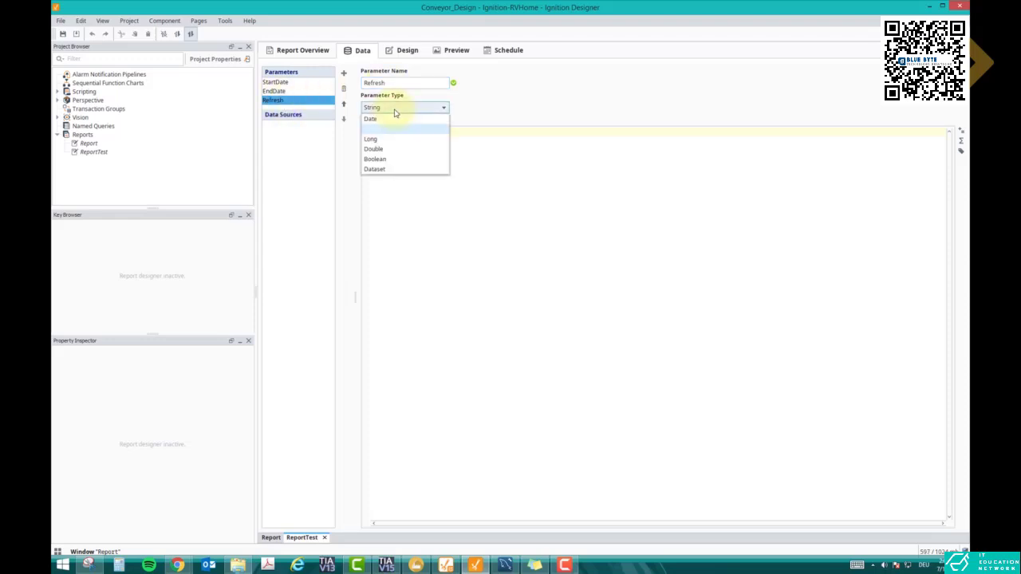
pyautogui.click(389, 159)
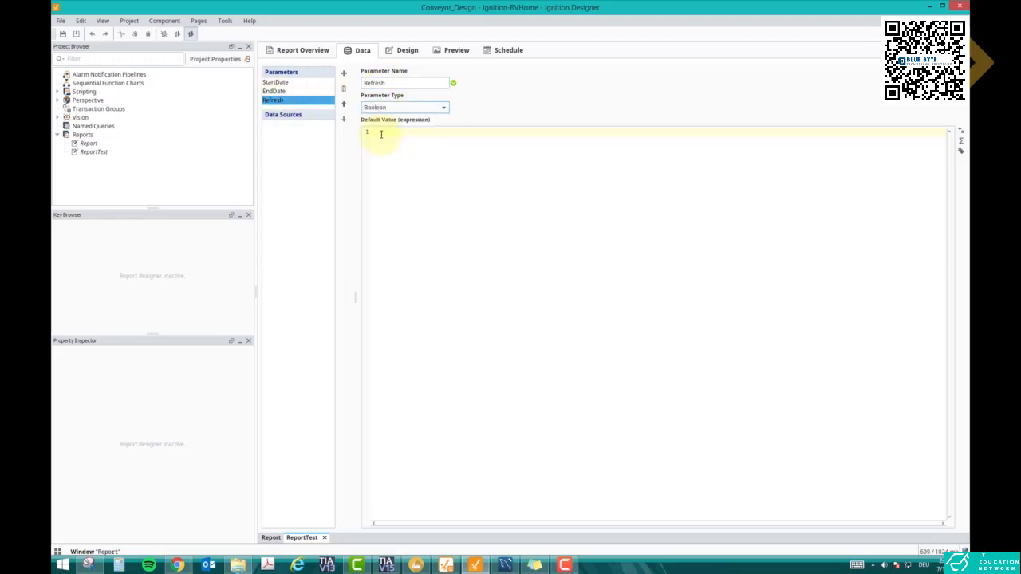
pyautogui.click(386, 134)
pyautogui.write('1')
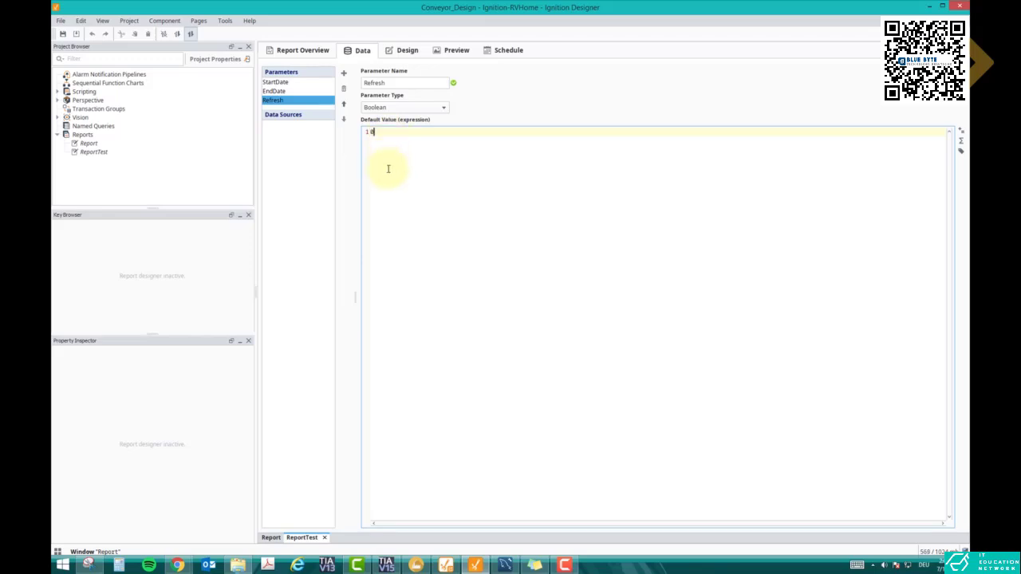
pyautogui.click(308, 181)
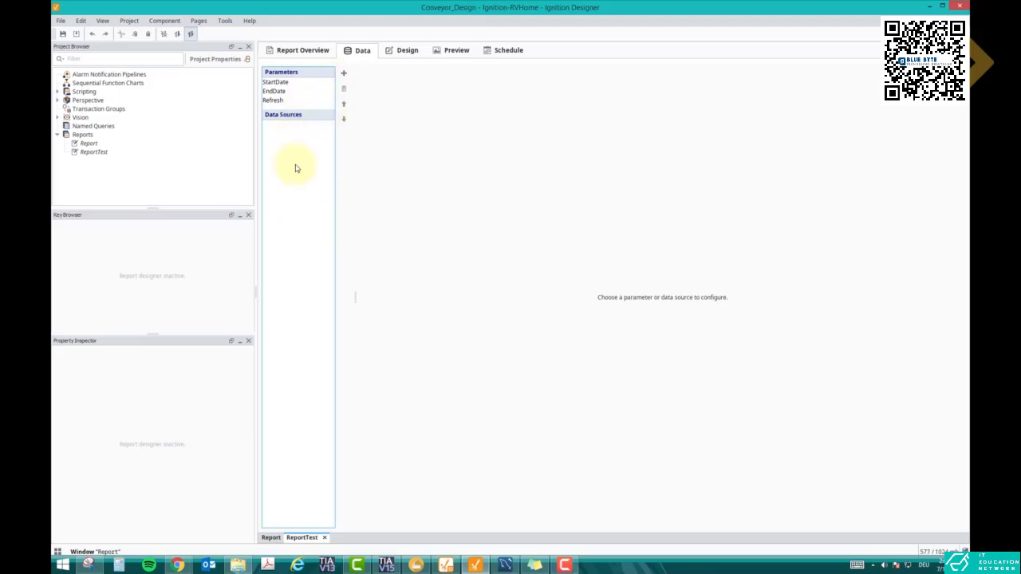
# - Reopen the original Report and examine its page design and the preview of its tables and charts
pyautogui.doubleClick(94, 143)
pyautogui.click(363, 50)
pyautogui.click(406, 50)
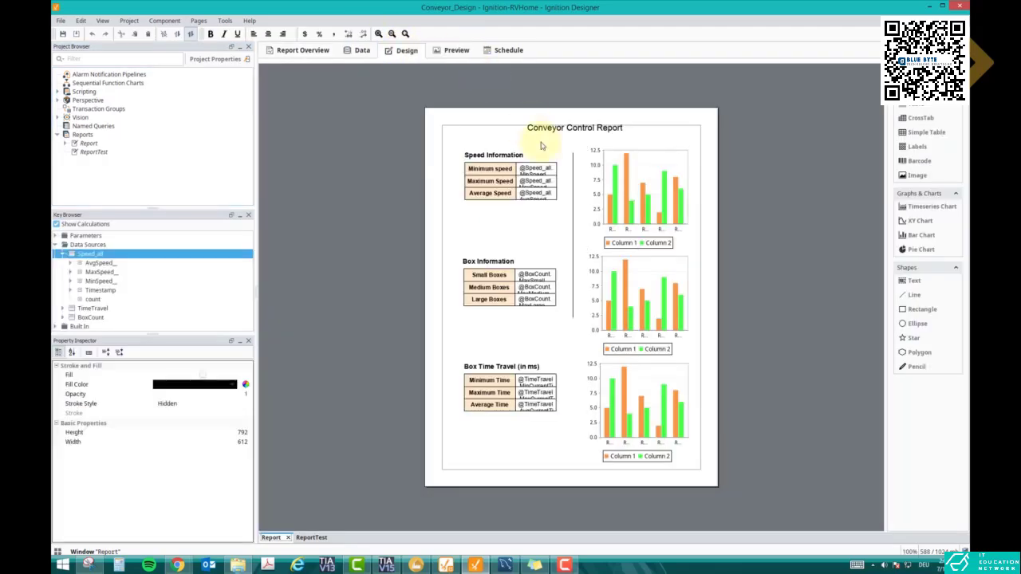
pyautogui.click(456, 52)
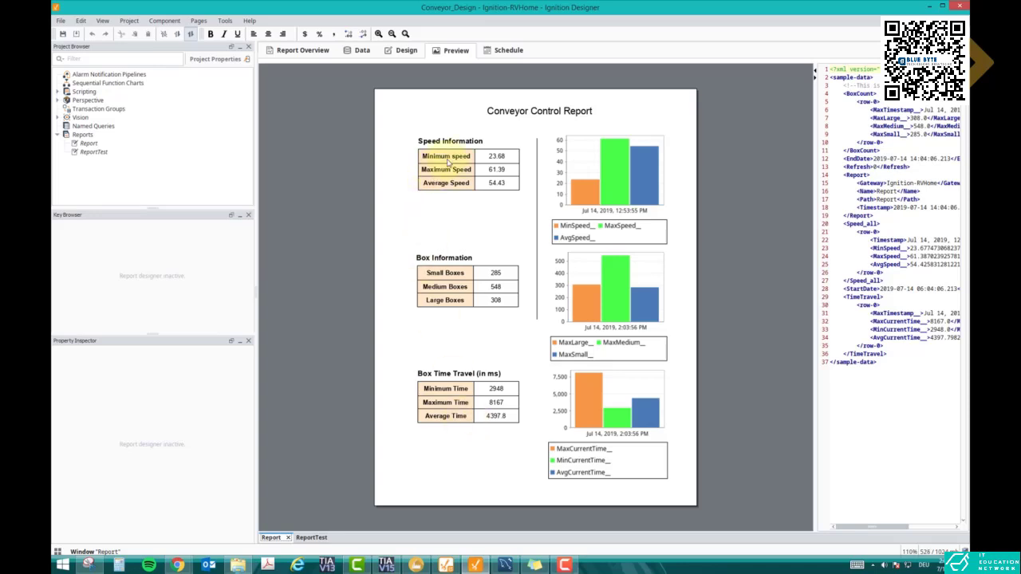
# - Return to the report's data setup, switch to MySQL Workbench and run the minimum, maximum and average speed query on sys.conveyorspeed
pyautogui.click(357, 51)
pyautogui.click(505, 564)
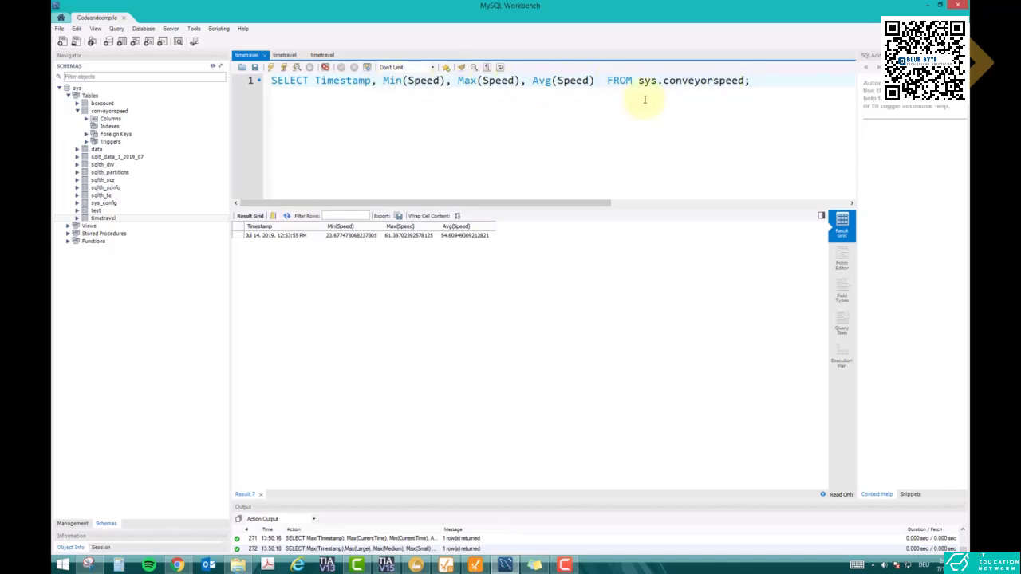
pyautogui.click(270, 67)
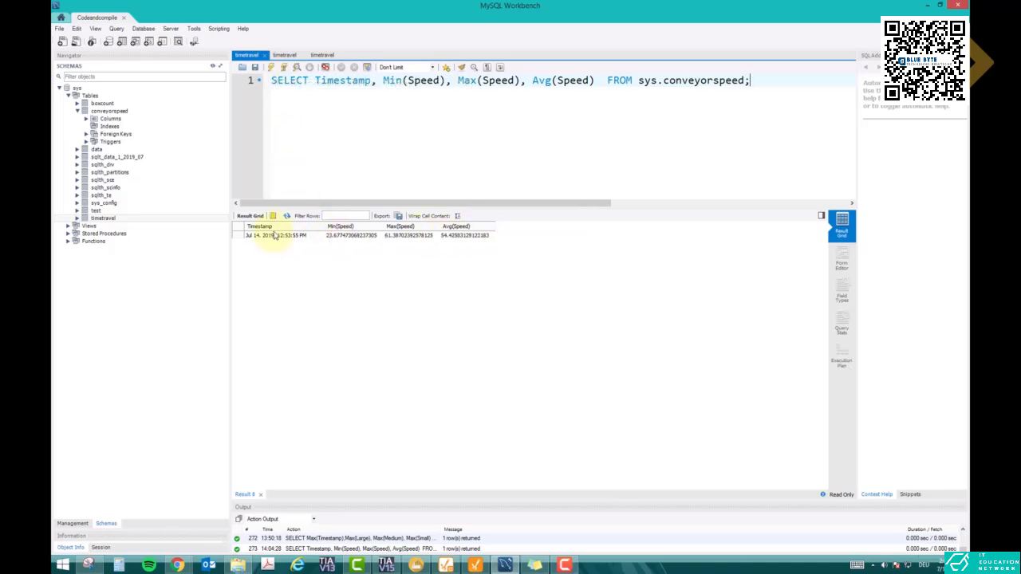
pyautogui.click(271, 68)
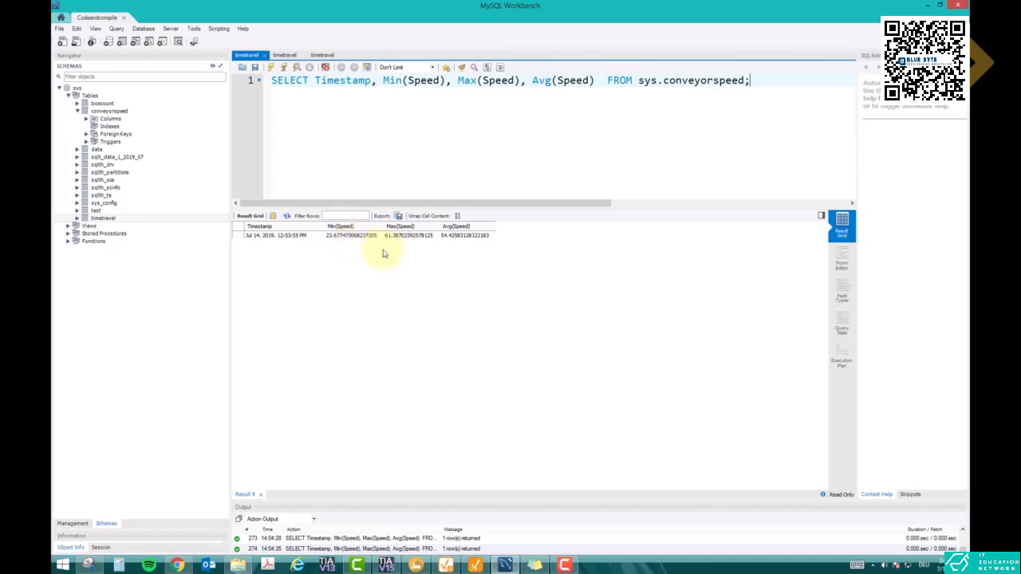
# - Copy the complete SELECT statement for the conveyor speed from the query editor
pyautogui.moveTo(753, 84); pyautogui.dragTo(679, 88)
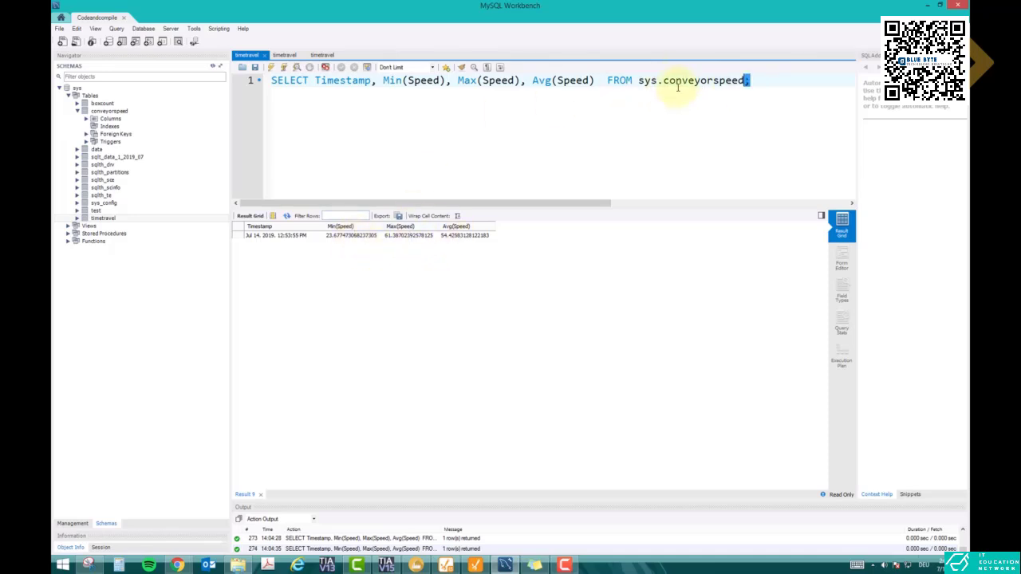
pyautogui.keyDown('shift'); pyautogui.click(269, 82); pyautogui.keyUp('shift')
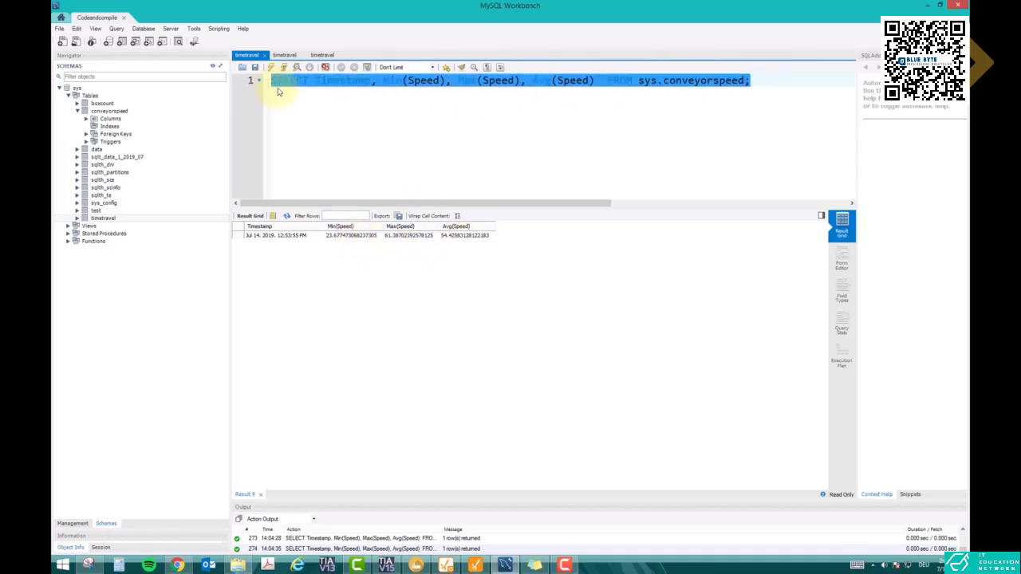
pyautogui.click(373, 113)
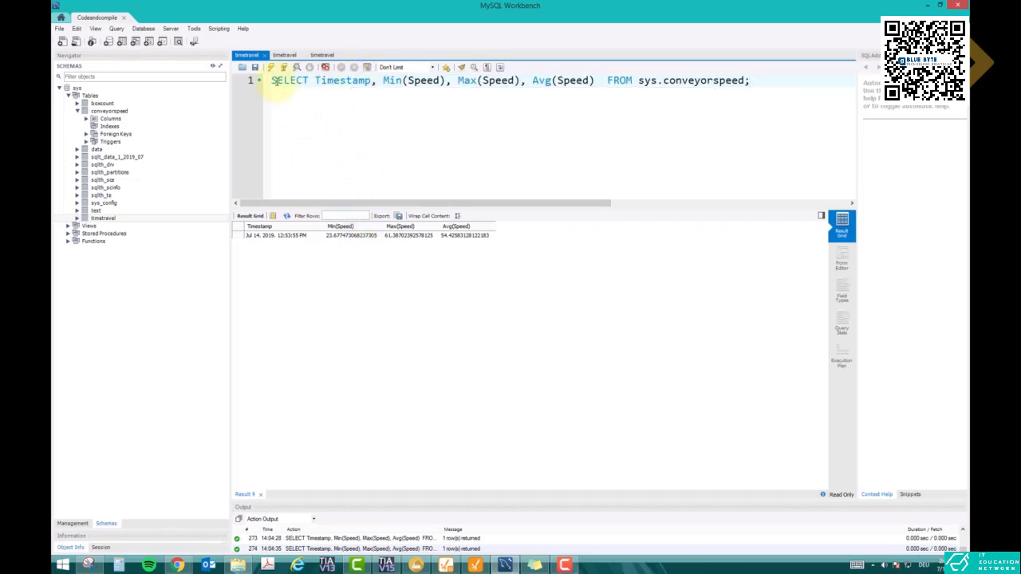
pyautogui.moveTo(277, 82); pyautogui.dragTo(678, 90)
pyautogui.click(761, 83)
pyautogui.click(250, 81)
pyautogui.hotkey('ctrl', 'c')
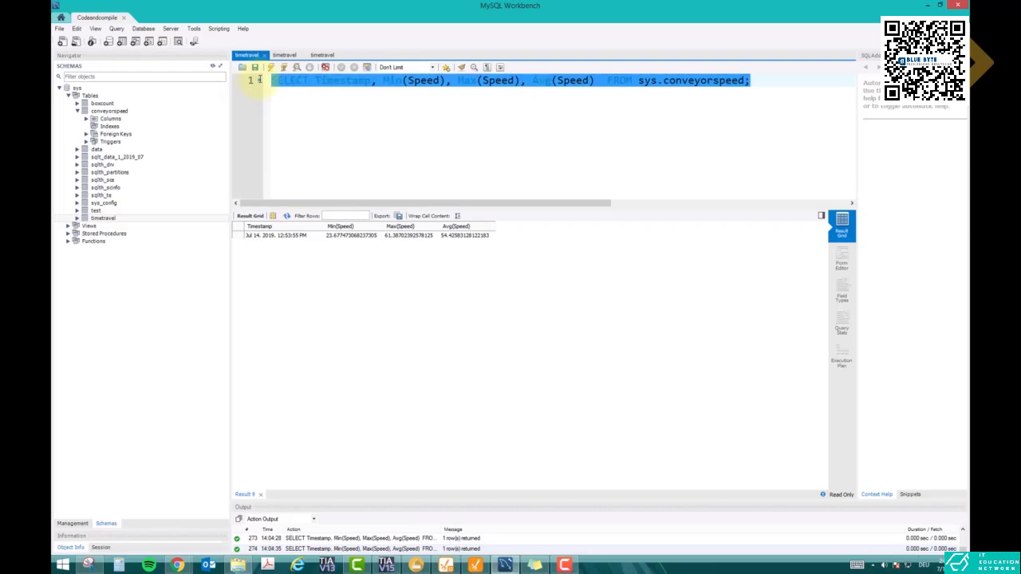
# - Switch back to Ignition Designer and add an SQL Query data source to ReportTest containing the copied conveyor speed statement
pyautogui.click(475, 565)
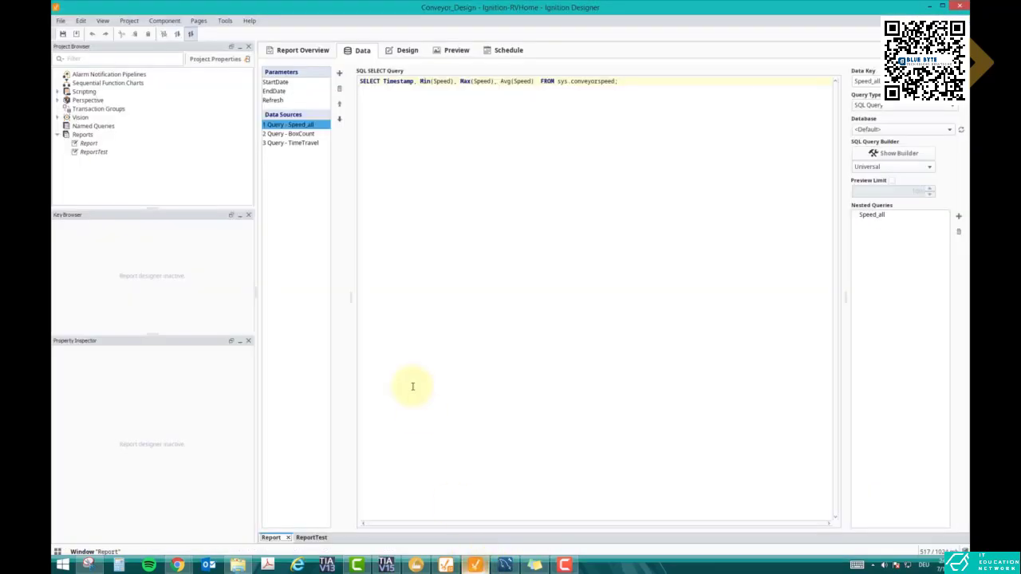
pyautogui.doubleClick(94, 151)
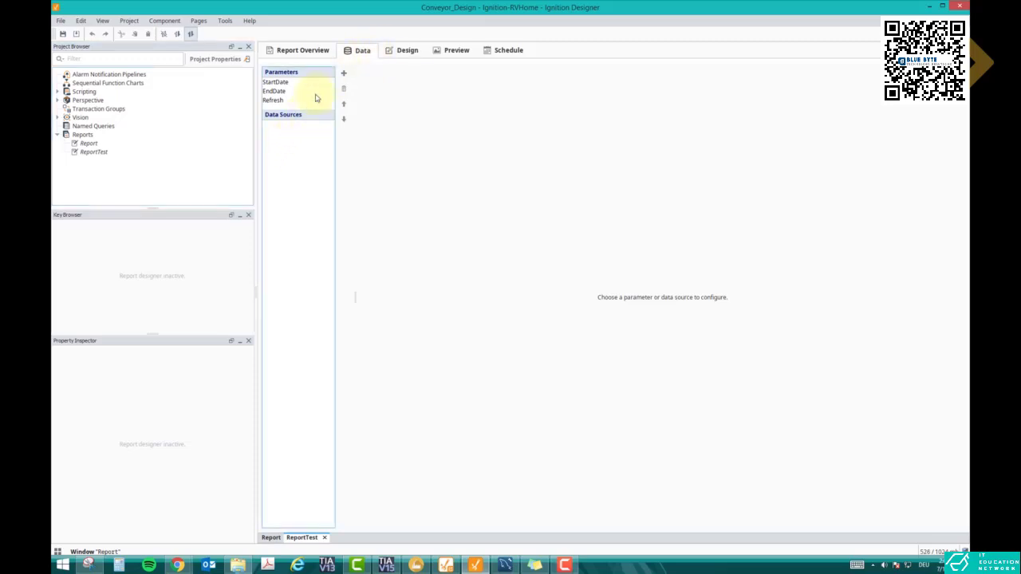
pyautogui.click(345, 74)
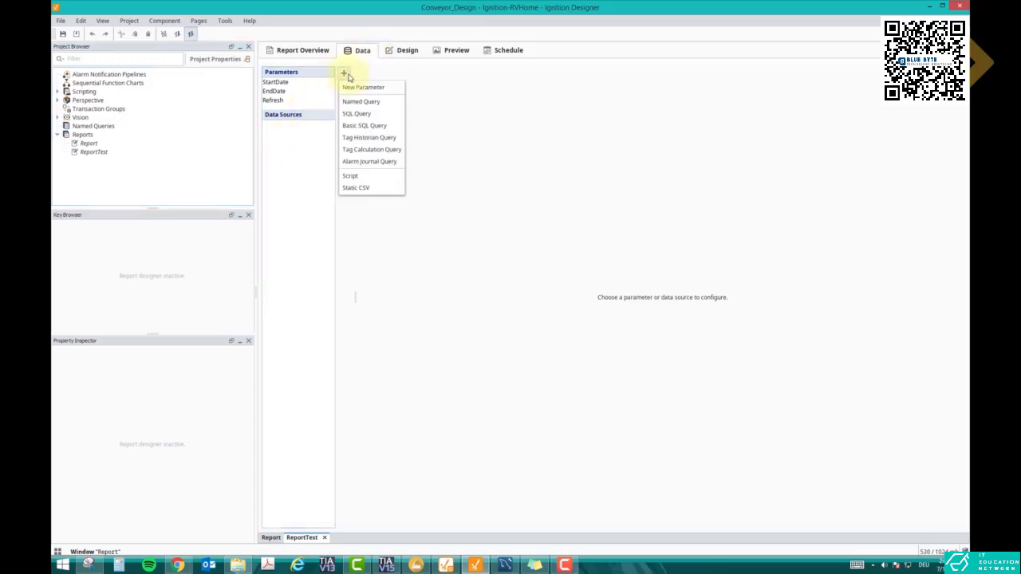
pyautogui.click(365, 116)
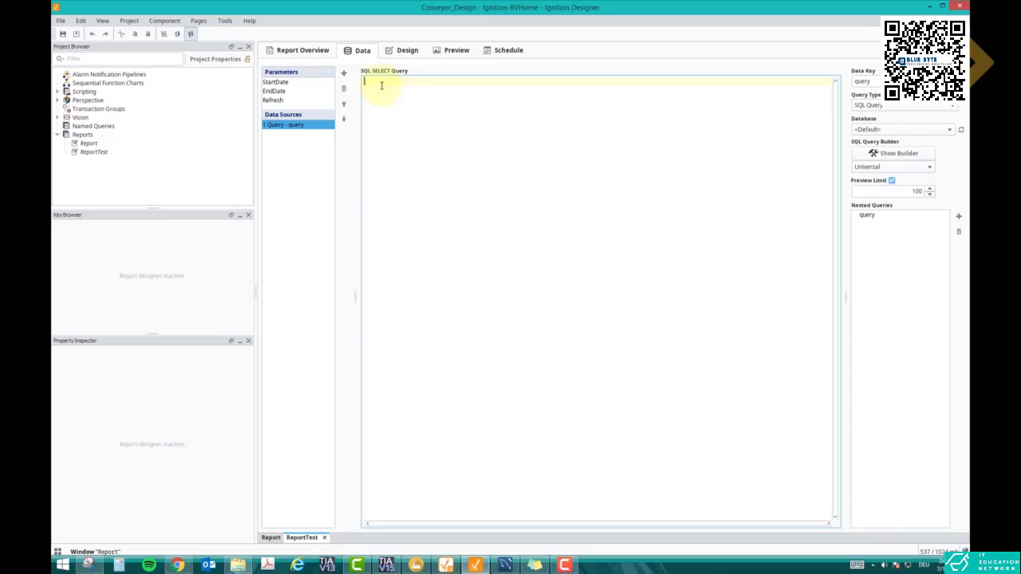
pyautogui.hotkey('ctrl', 'v')
# - Set the new query's database to Database_CAC and its data key to Speed
pyautogui.click(894, 130)
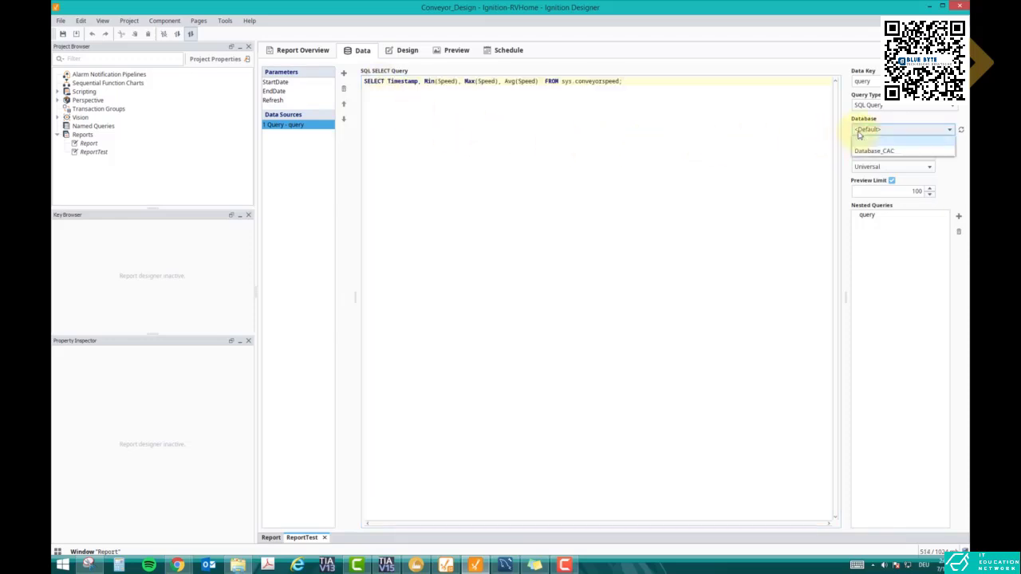
pyautogui.click(876, 149)
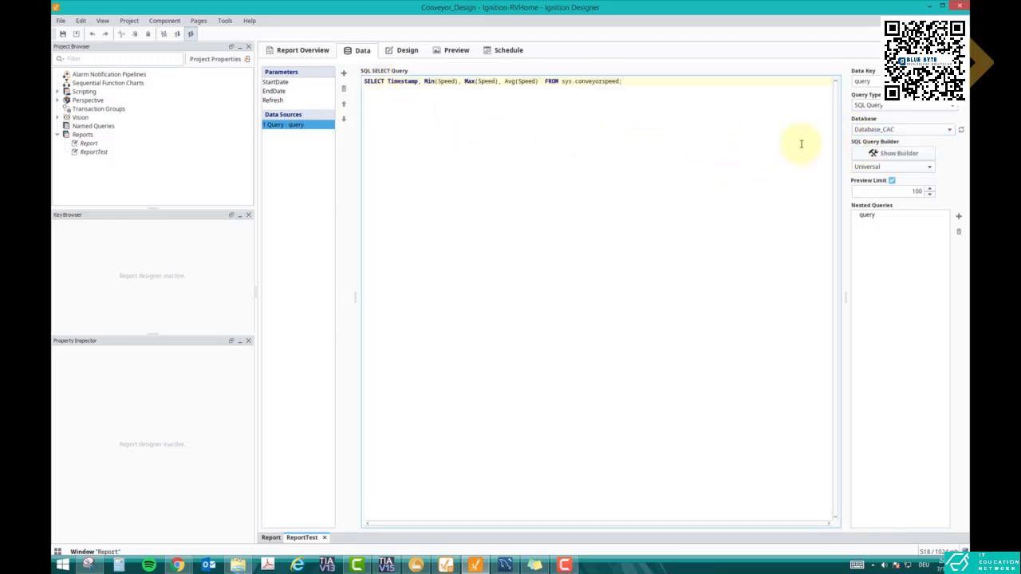
pyautogui.click(865, 81)
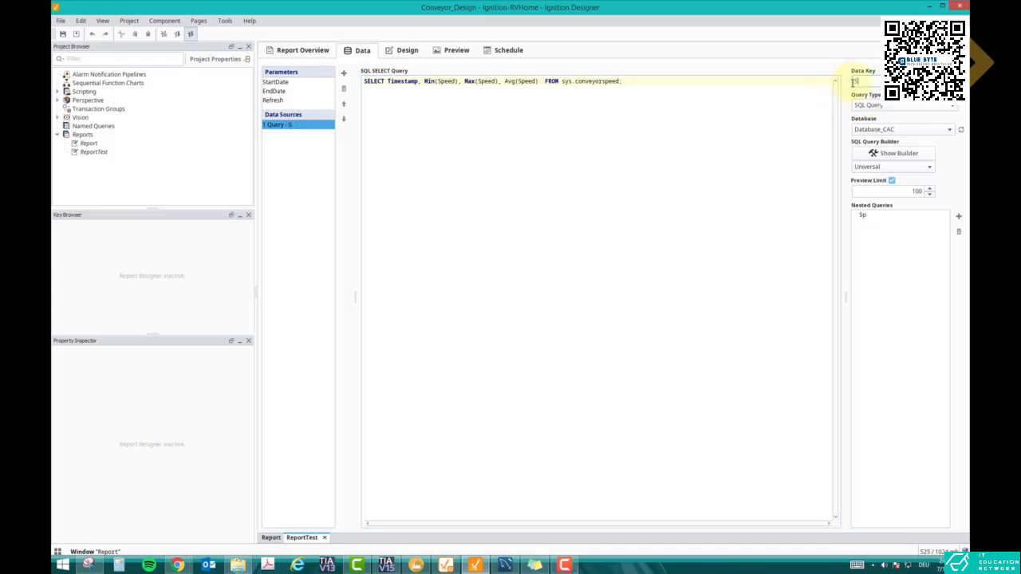
pyautogui.click(661, 165)
pyautogui.click(405, 52)
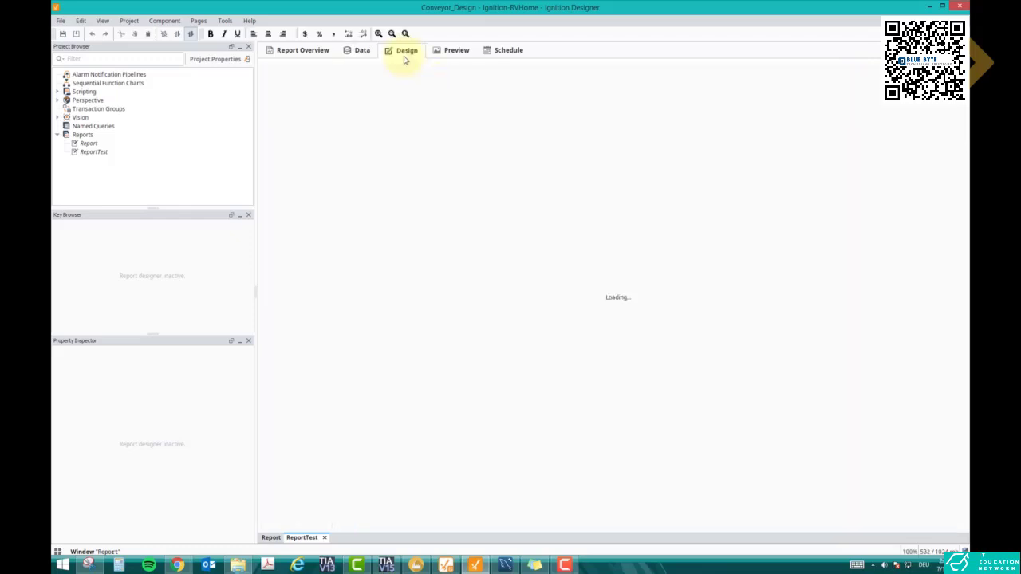
pyautogui.click(359, 50)
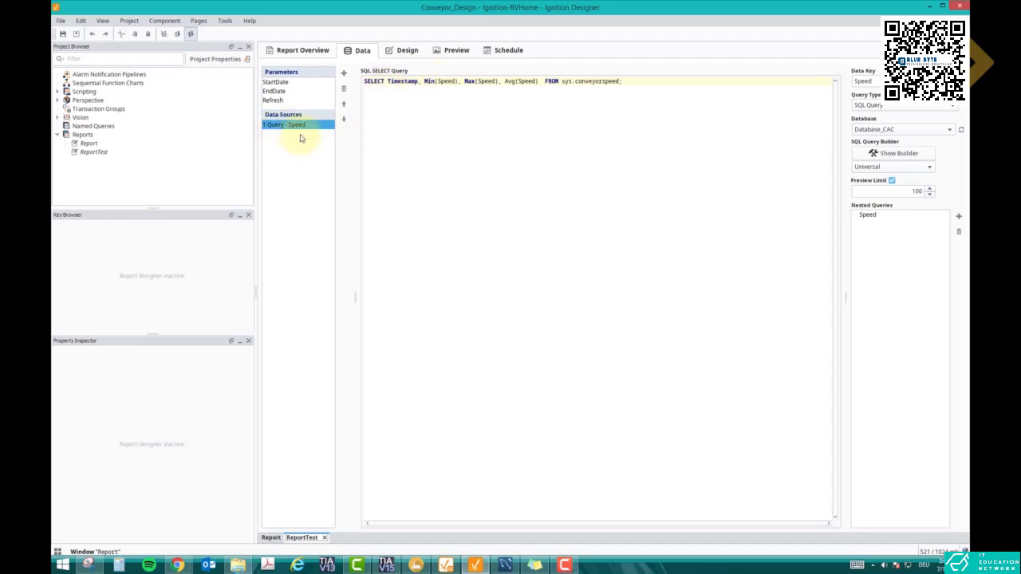
# - Open ReportTest's page design and expand the Speed data source down to its individual fields
pyautogui.click(407, 52)
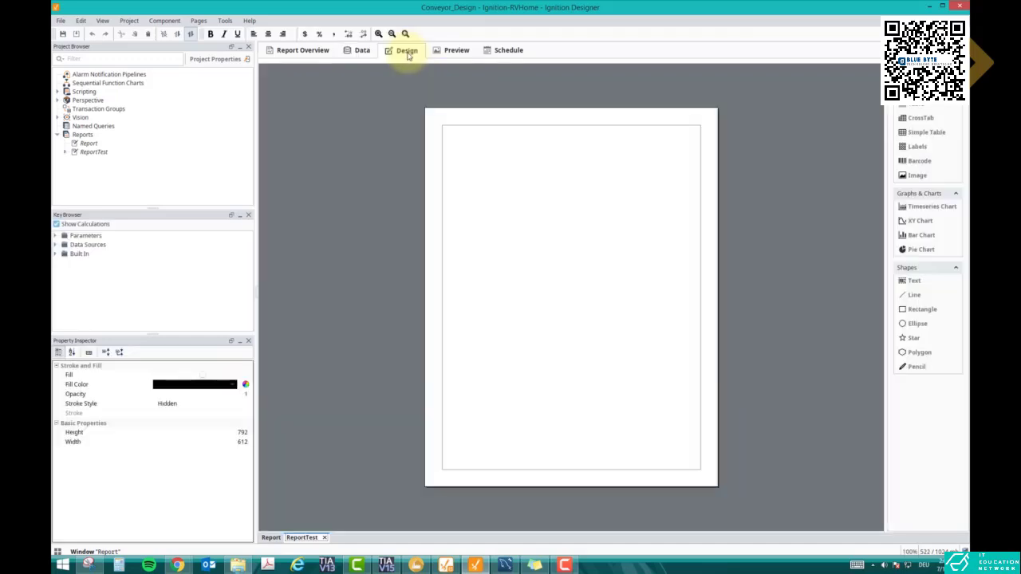
pyautogui.click(57, 246)
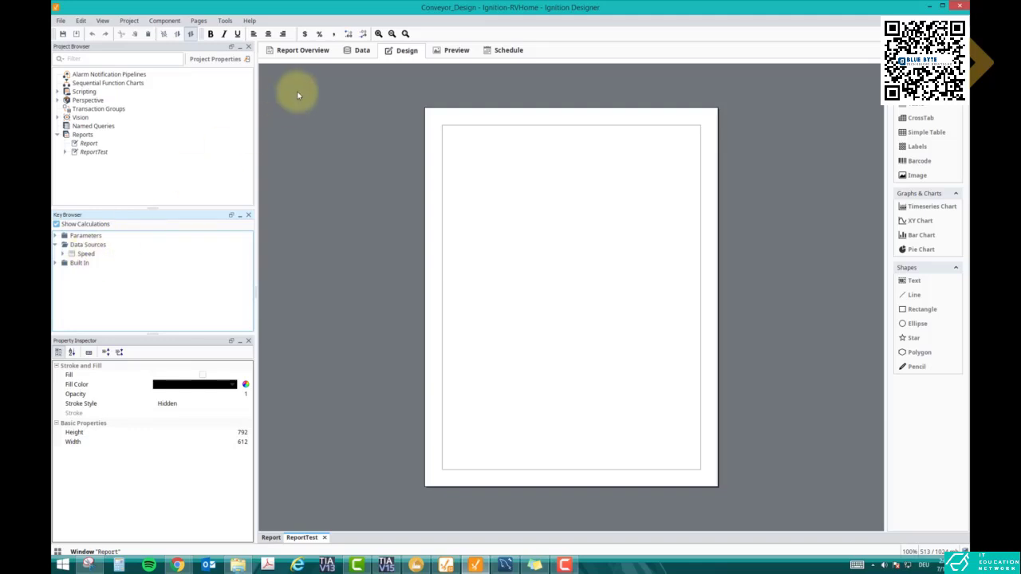
pyautogui.click(351, 51)
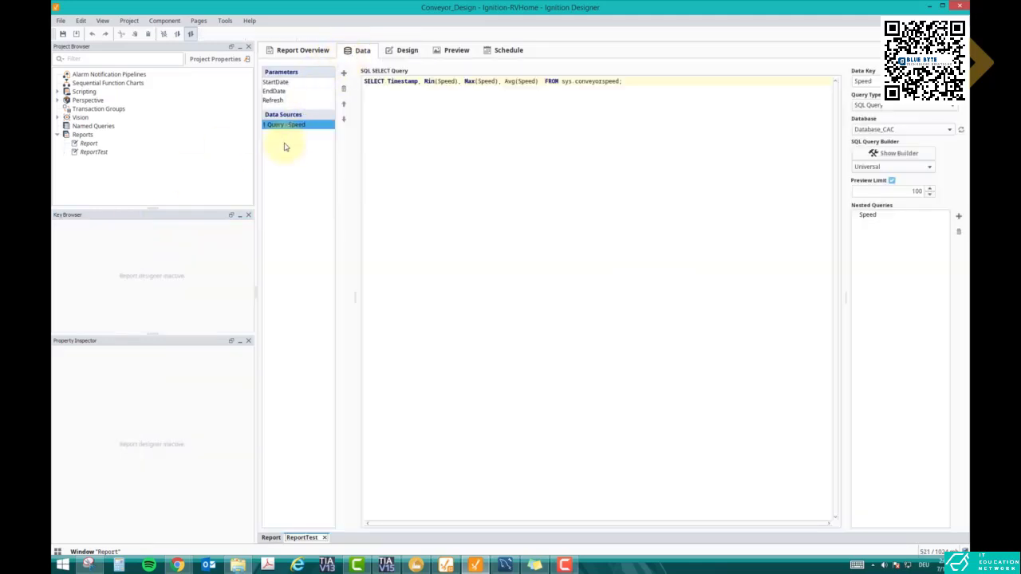
pyautogui.click(407, 51)
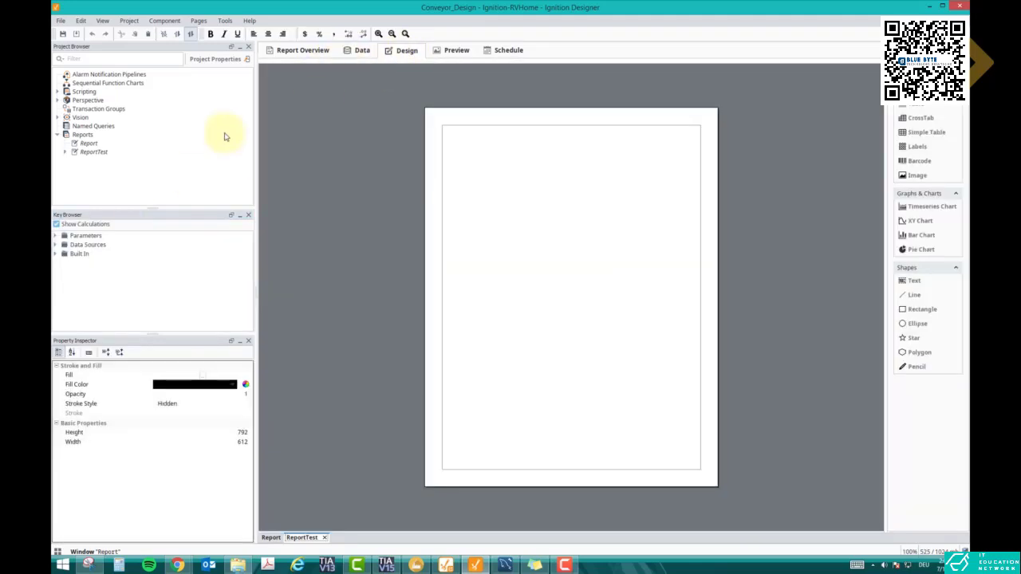
pyautogui.click(56, 245)
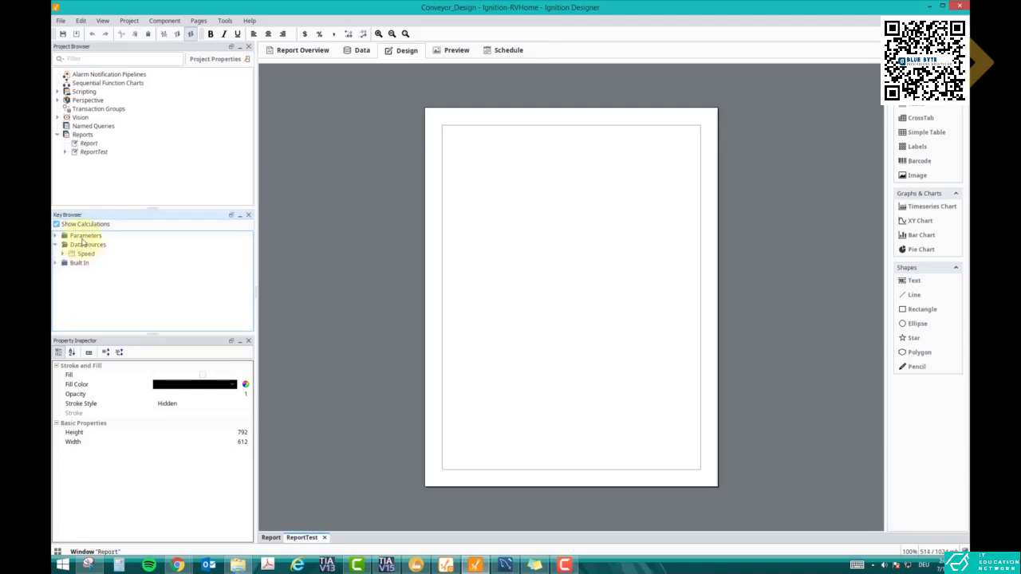
pyautogui.click(63, 253)
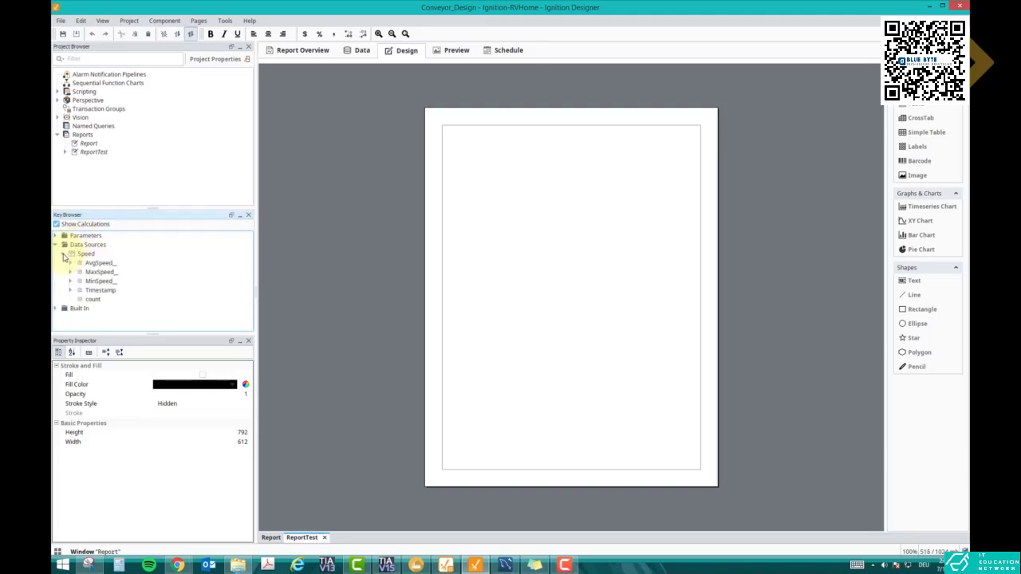
pyautogui.click(77, 257)
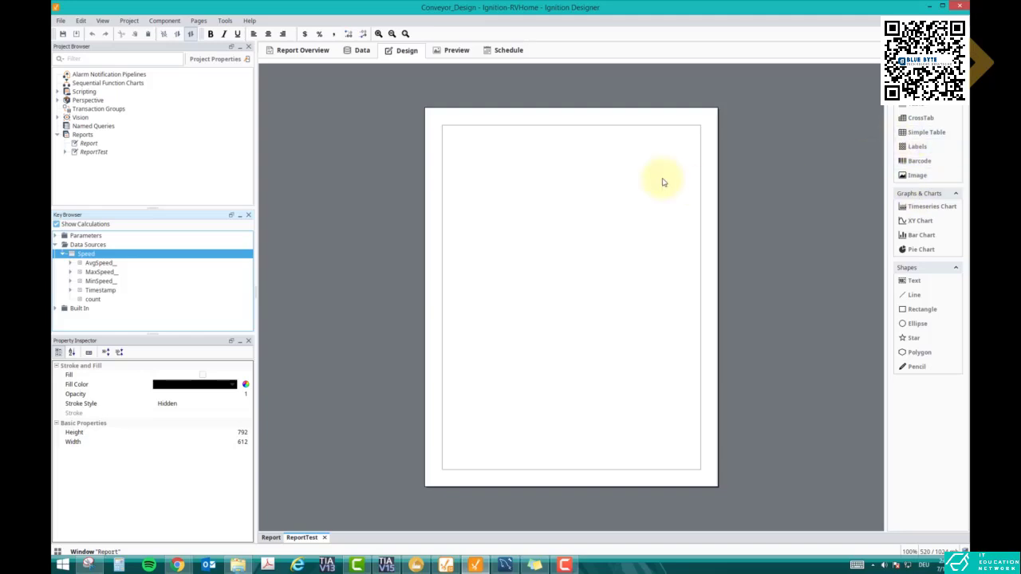
pyautogui.click(372, 52)
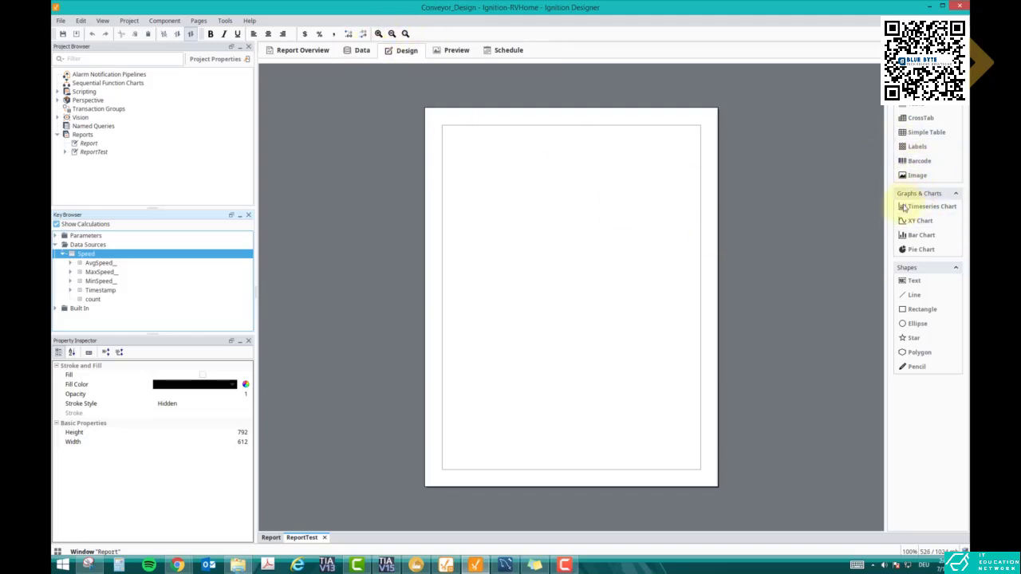
# - Add a bar chart to the report page, enlarge it slightly and place it in the page's upper right corner
pyautogui.moveTo(906, 239); pyautogui.dragTo(574, 200)
pyautogui.moveTo(619, 233); pyautogui.dragTo(582, 208)
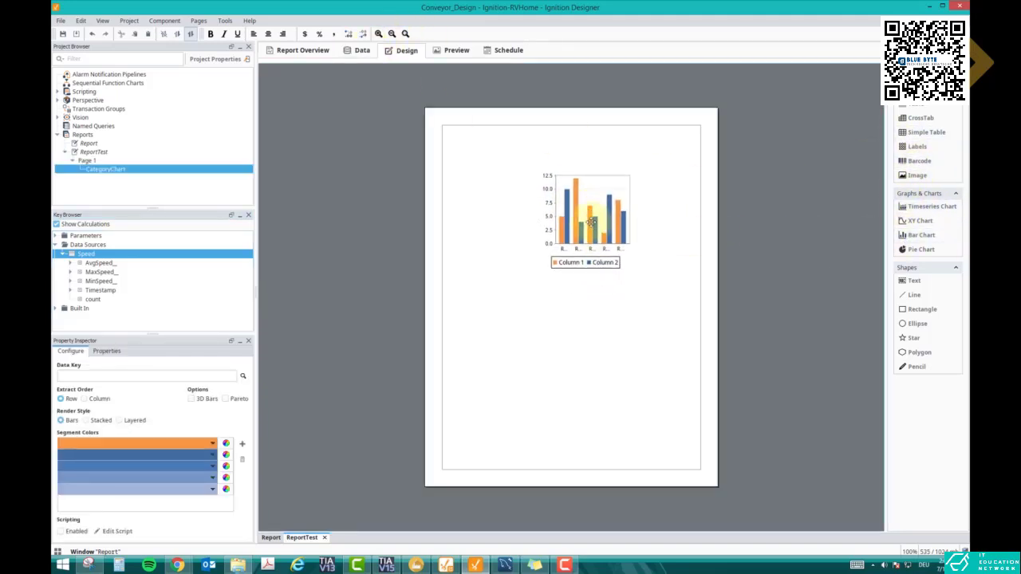
pyautogui.moveTo(635, 269); pyautogui.dragTo(642, 271)
pyautogui.moveTo(609, 227); pyautogui.dragTo(658, 191)
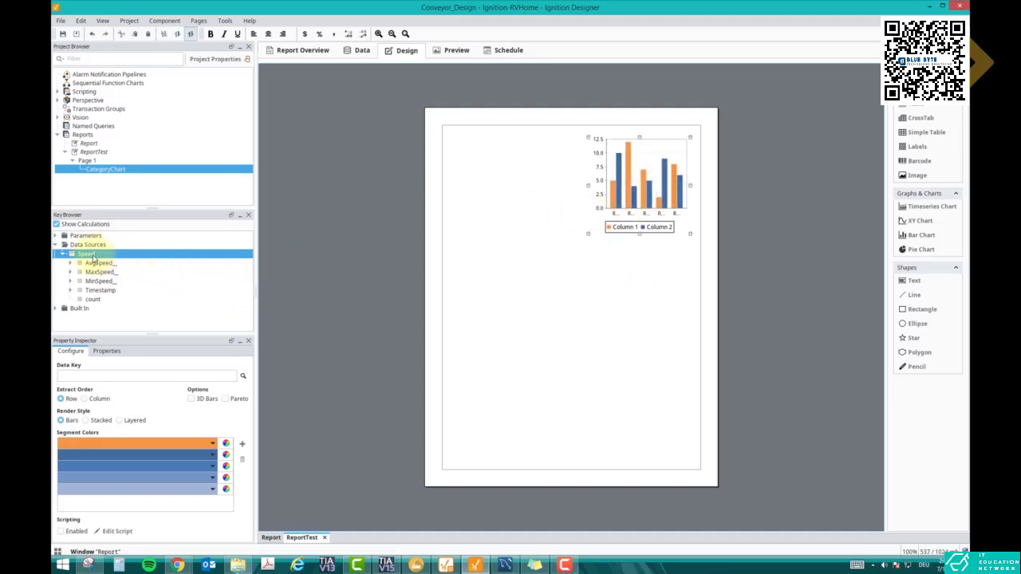
# - Set the bar chart's data key to the Speed data source, preview the report and return to the page design
pyautogui.moveTo(94, 257); pyautogui.dragTo(93, 378)
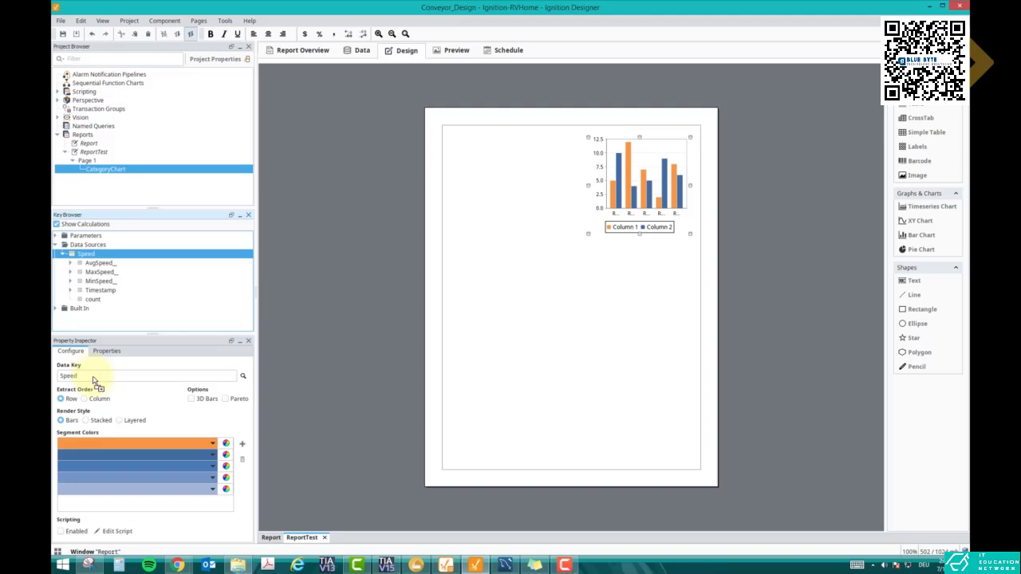
pyautogui.click(450, 55)
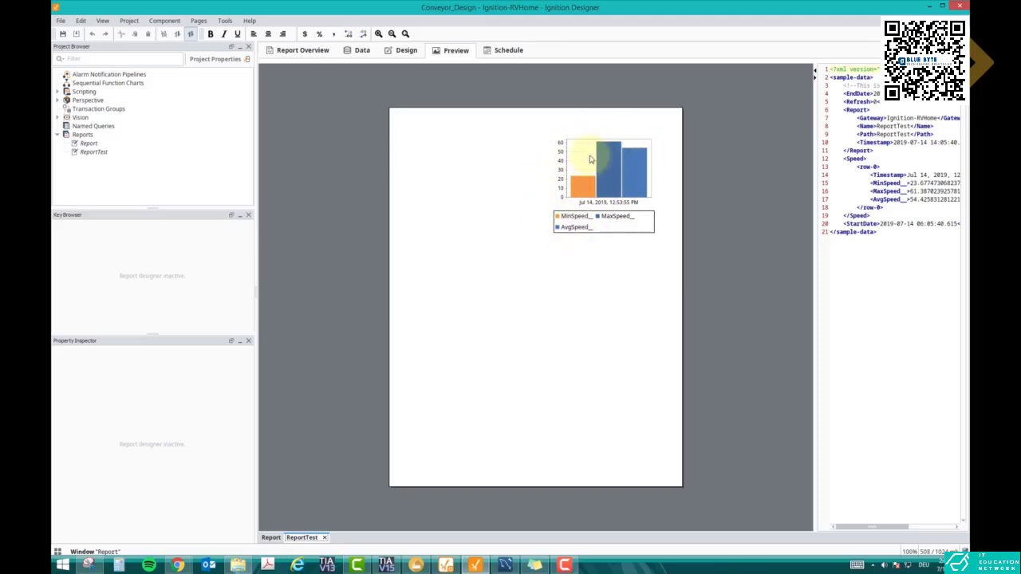
pyautogui.click(399, 51)
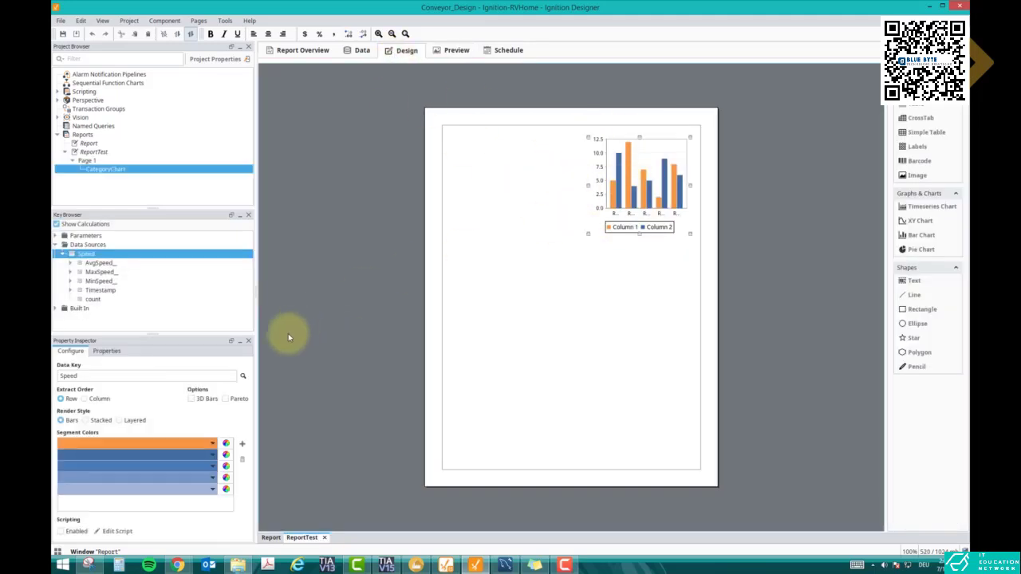
# - Set the chart's third segment color to light green and the second to light yellow, and preview the report
pyautogui.click(200, 465)
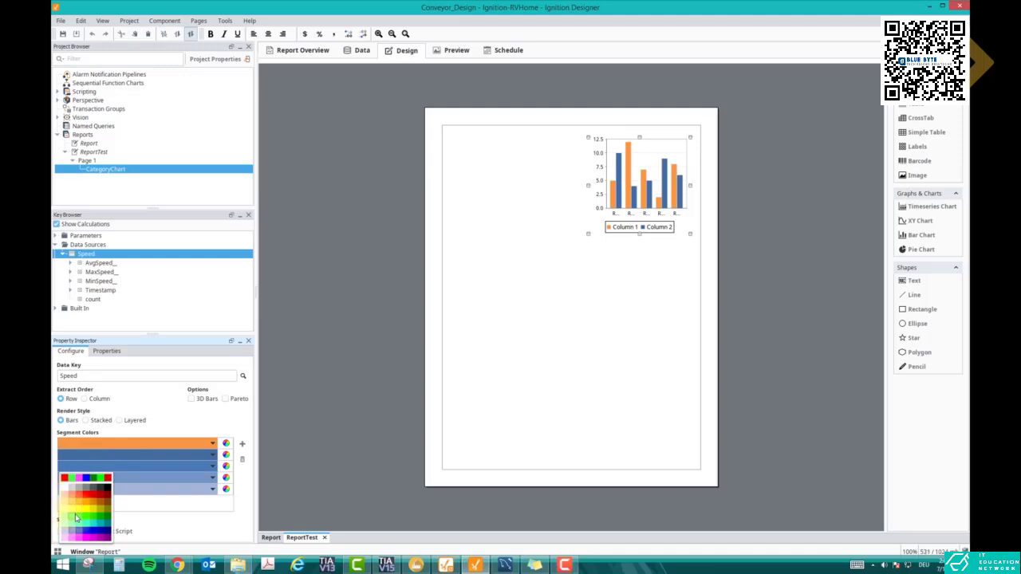
pyautogui.click(76, 518)
pyautogui.click(120, 454)
pyautogui.click(72, 503)
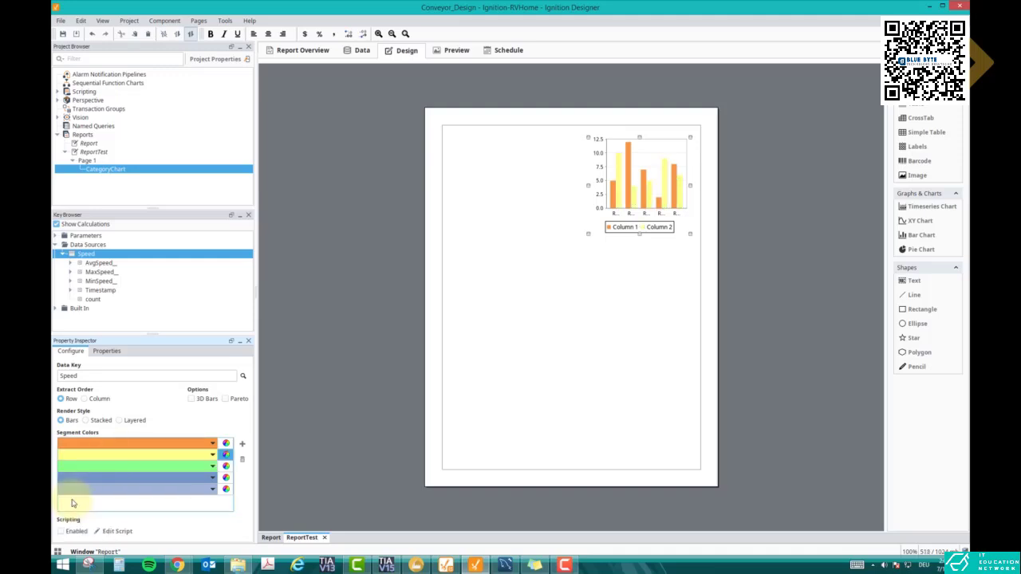
pyautogui.click(453, 50)
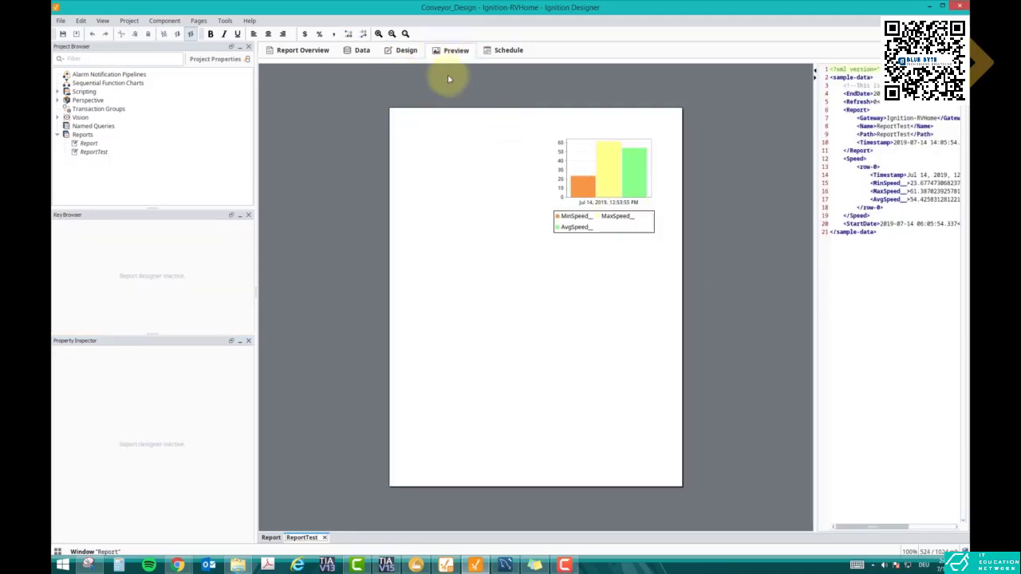
# - Return to the page design and change the bar chart's second segment color to light violet-blue
pyautogui.click(406, 50)
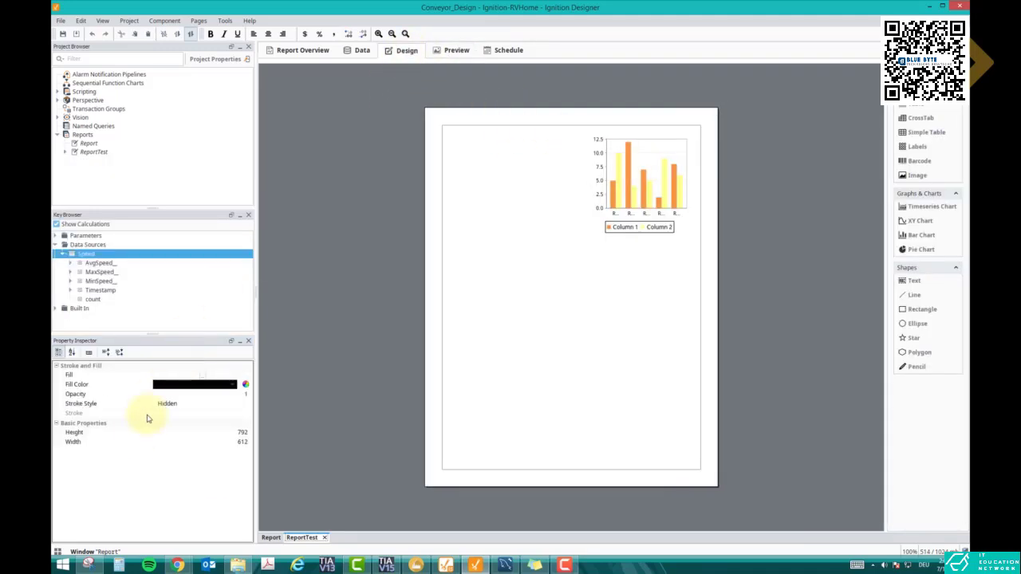
pyautogui.click(677, 143)
pyautogui.click(143, 456)
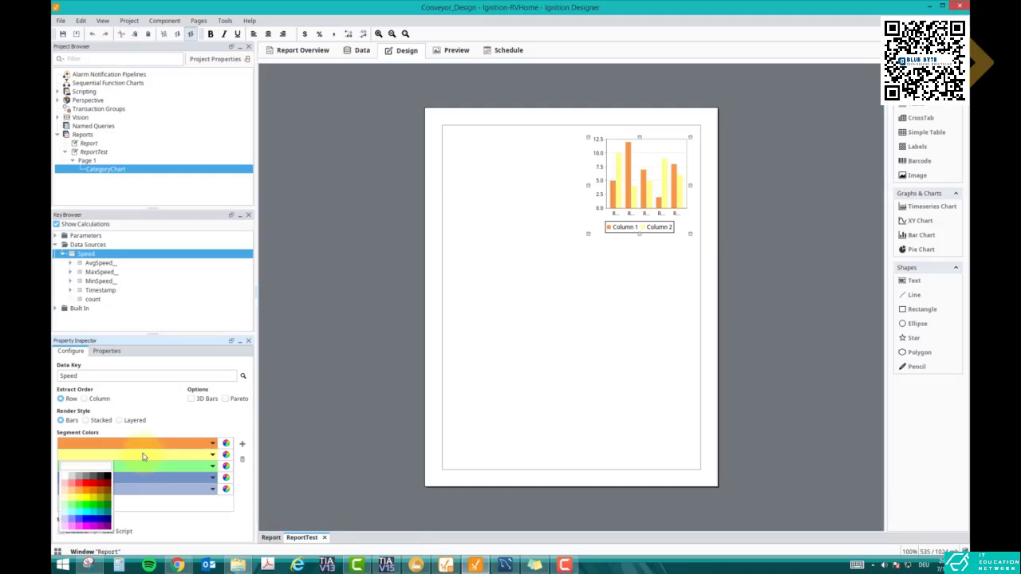
pyautogui.click(73, 524)
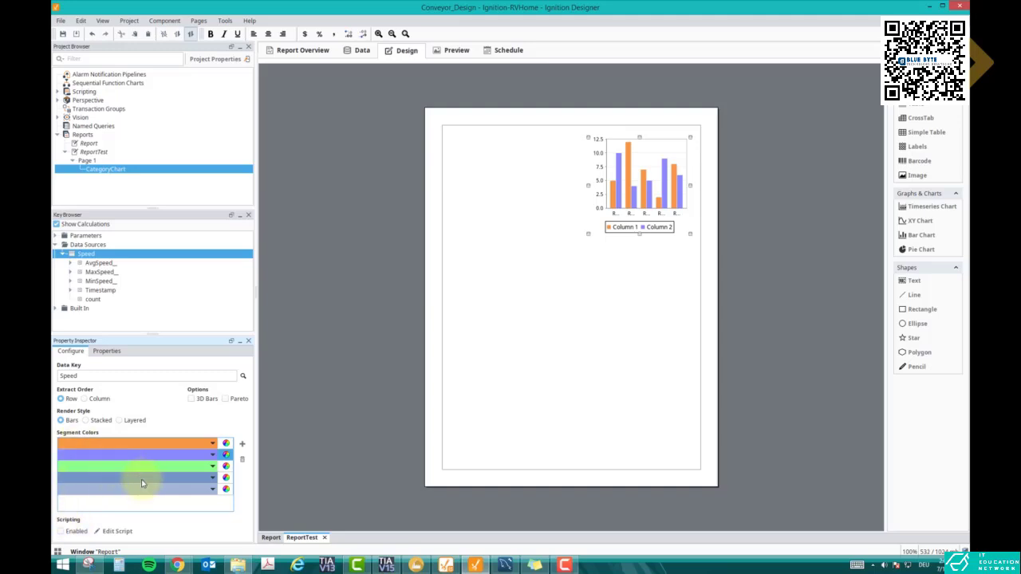
# - Remove the fourth segment color from the bar chart and preview the report
pyautogui.click(162, 481)
pyautogui.click(243, 460)
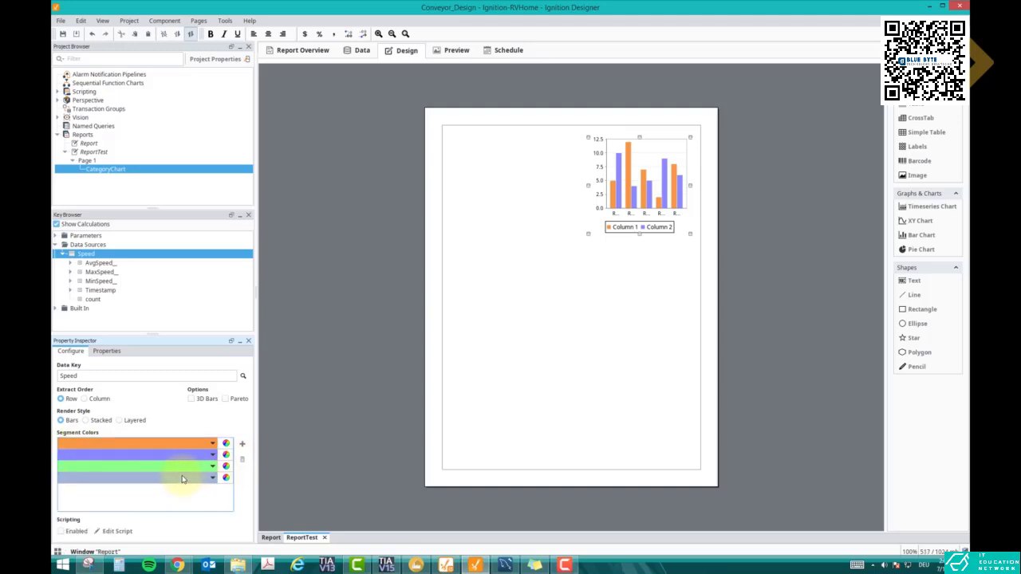
pyautogui.click(184, 478)
pyautogui.click(450, 50)
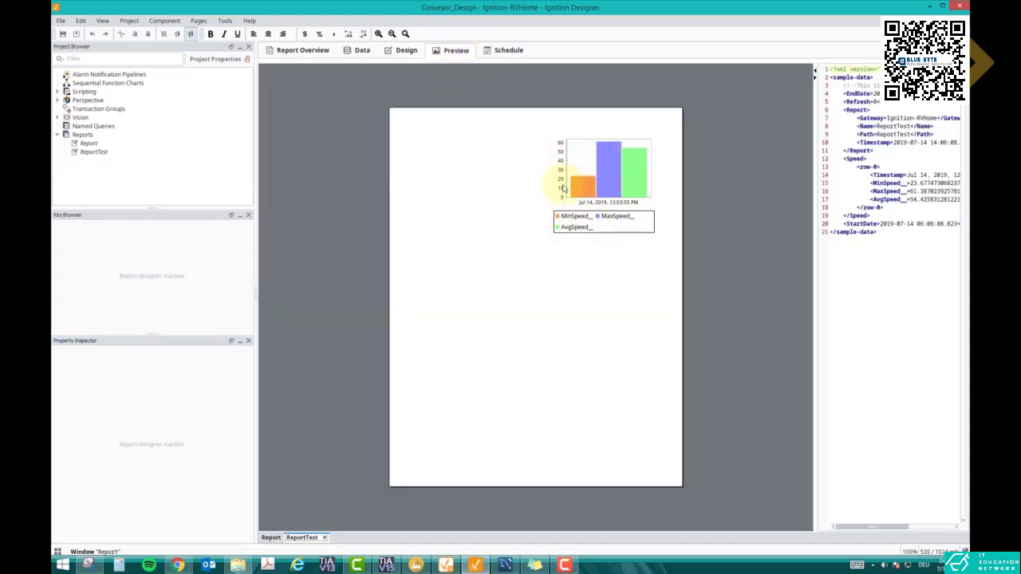
# - Return to the page design, add a simple table beside the chart and resize it to fit the space to the chart's left
pyautogui.click(406, 50)
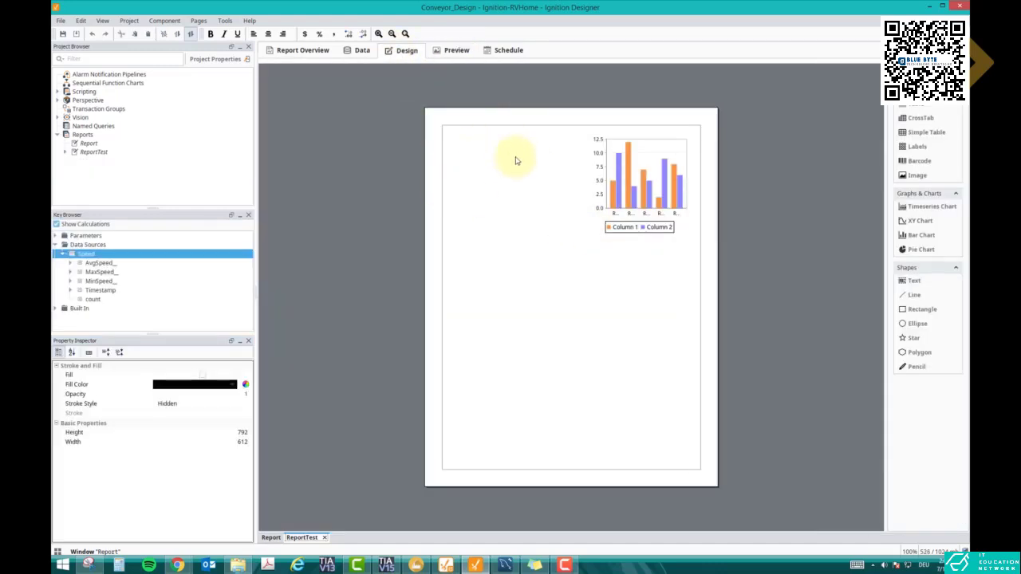
pyautogui.moveTo(917, 133); pyautogui.dragTo(504, 176)
pyautogui.moveTo(529, 193); pyautogui.dragTo(484, 160)
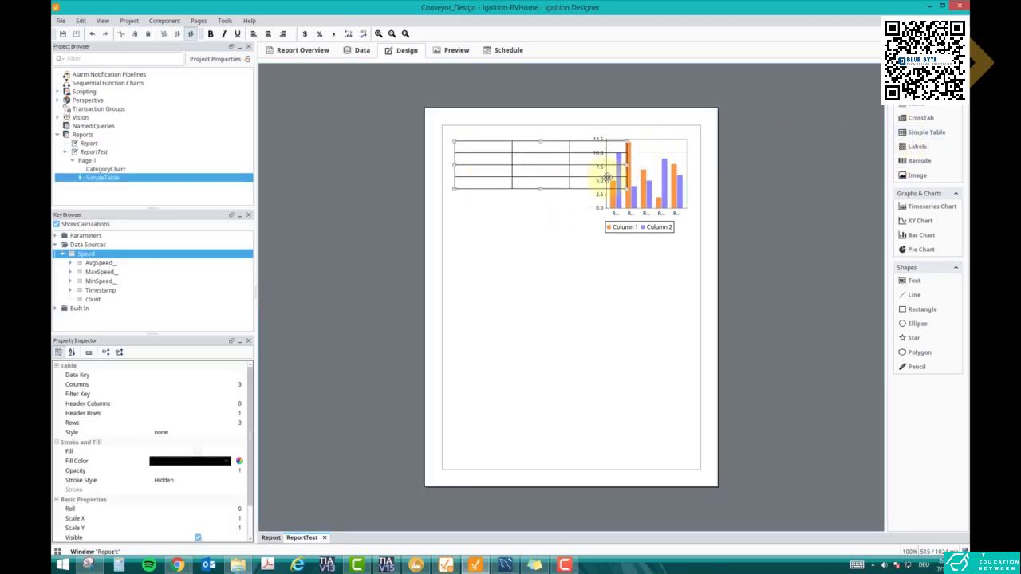
pyautogui.moveTo(628, 188); pyautogui.dragTo(587, 211)
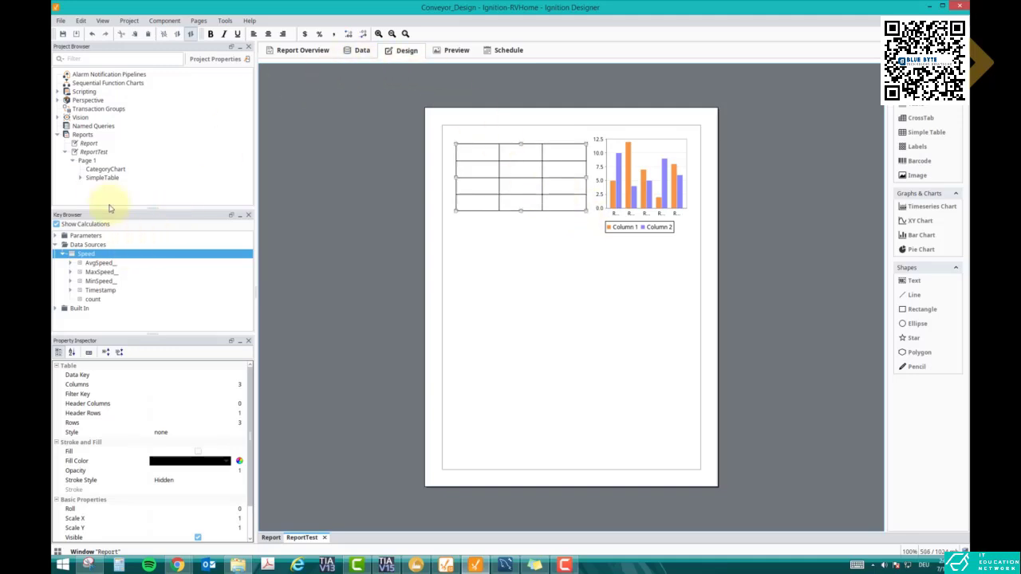
# - Examine the table layout in the original Report's page design and return to ReportTest
pyautogui.doubleClick(88, 142)
pyautogui.click(417, 51)
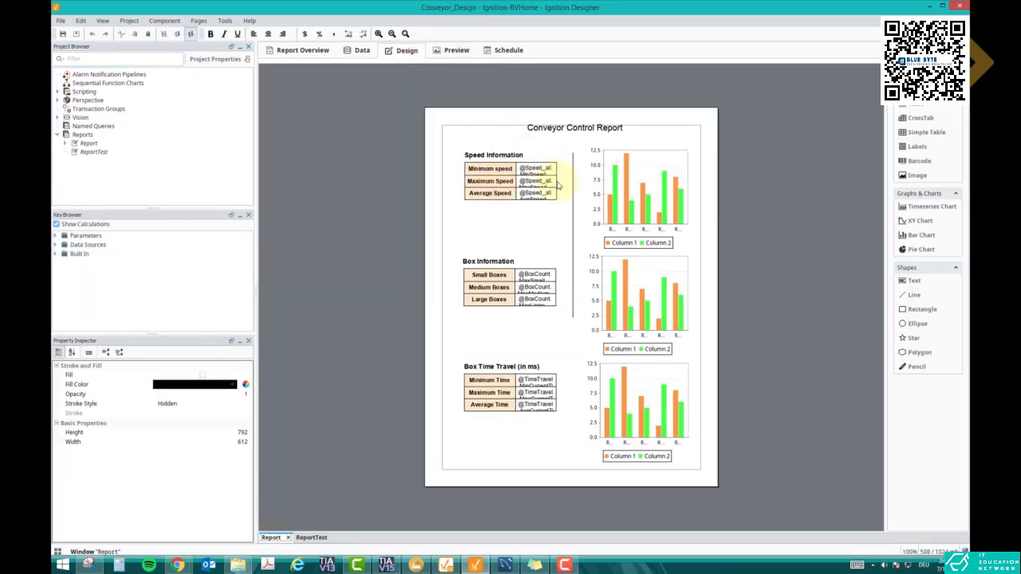
pyautogui.doubleClick(93, 152)
# - Set the simple table to 2 columns and 2 rows, and nudge it slightly on the page
pyautogui.click(481, 170)
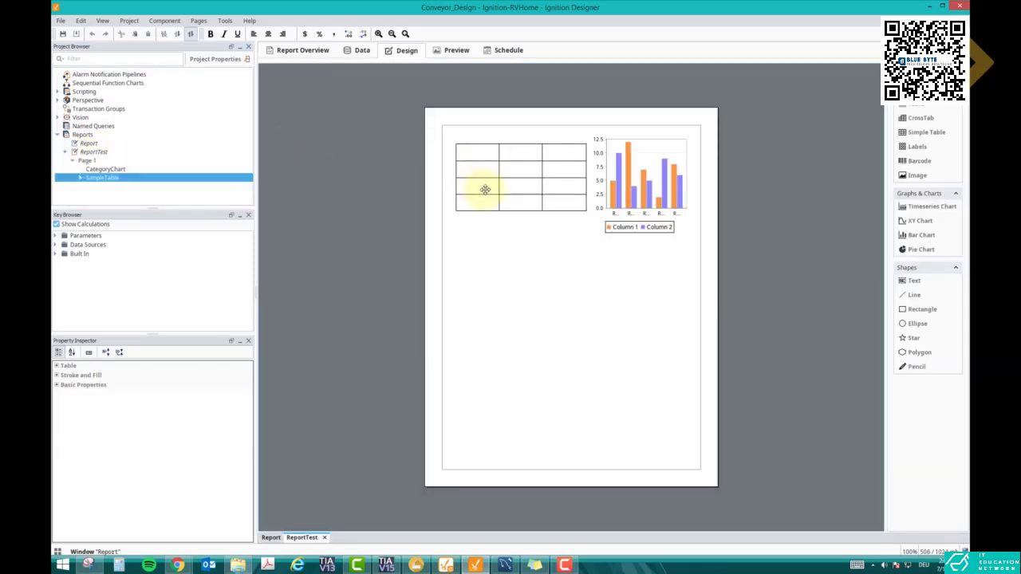
pyautogui.click(235, 385)
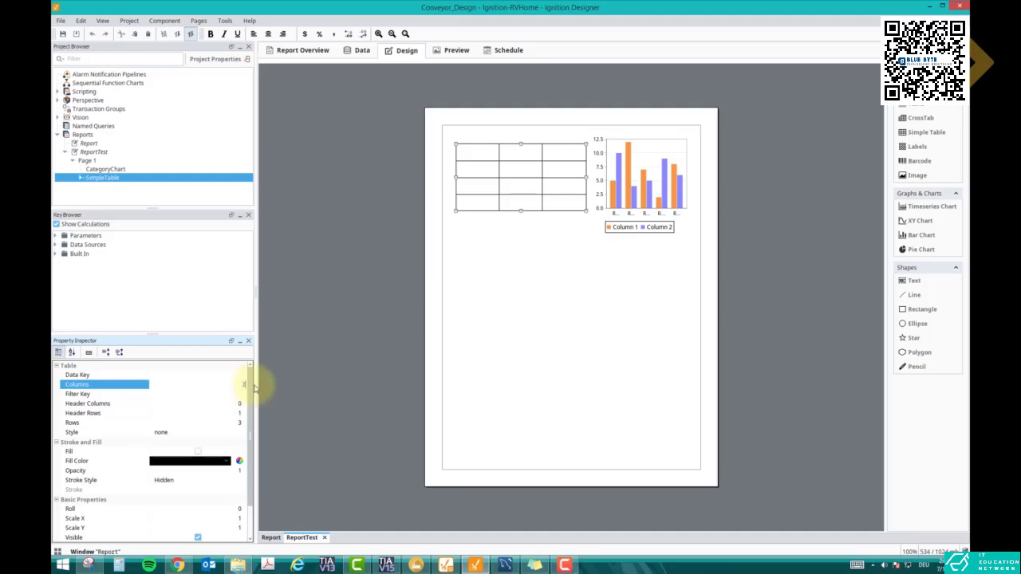
pyautogui.write('2')
pyautogui.press('Return')
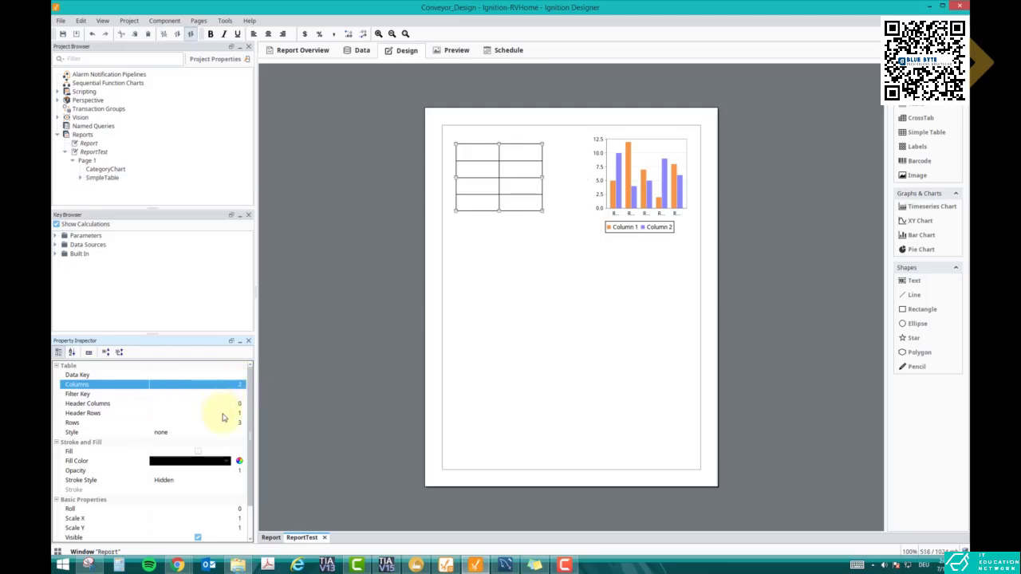
pyautogui.click(231, 422)
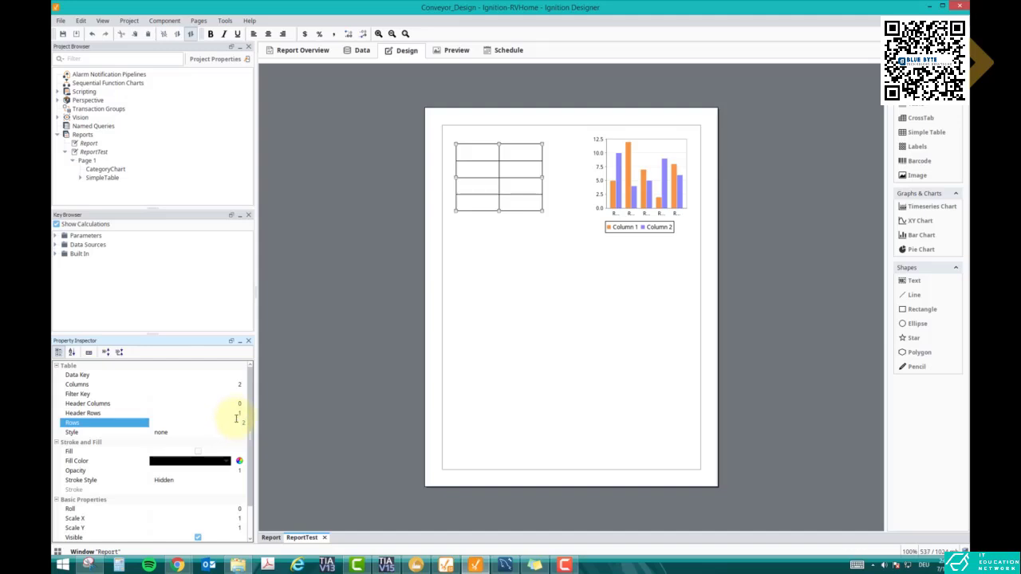
pyautogui.write('2')
pyautogui.press('Return')
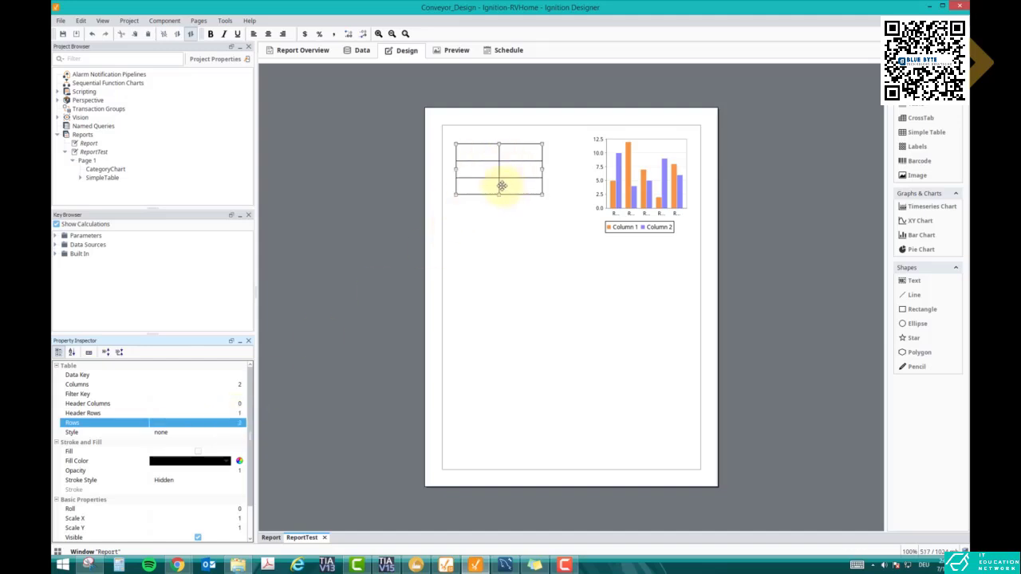
pyautogui.moveTo(501, 186); pyautogui.dragTo(502, 186)
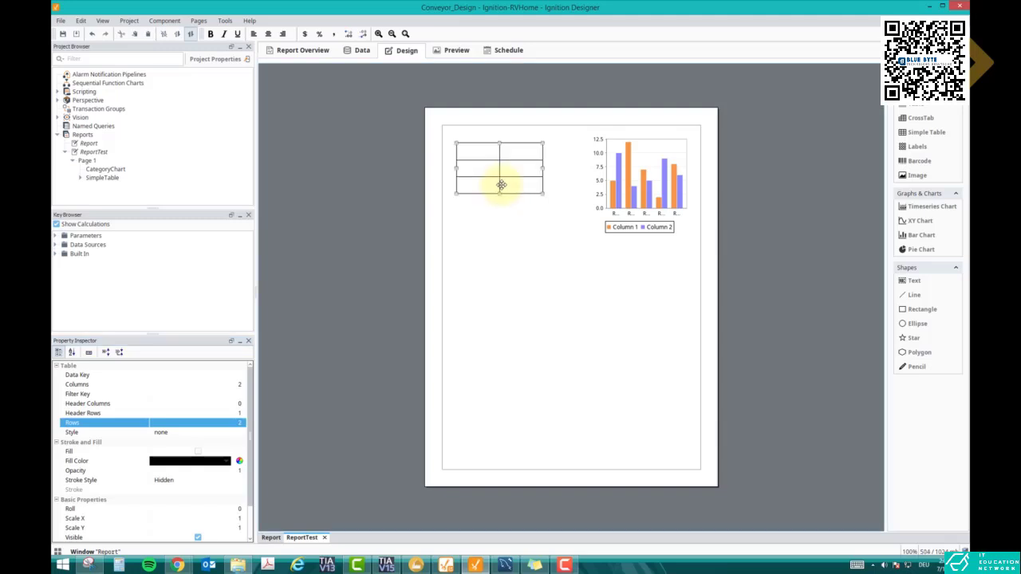
# - Label the table's first-column cells "Min. Speed", "Max. Speed" and "Avg. Speed" from top to bottom
pyautogui.click(476, 153)
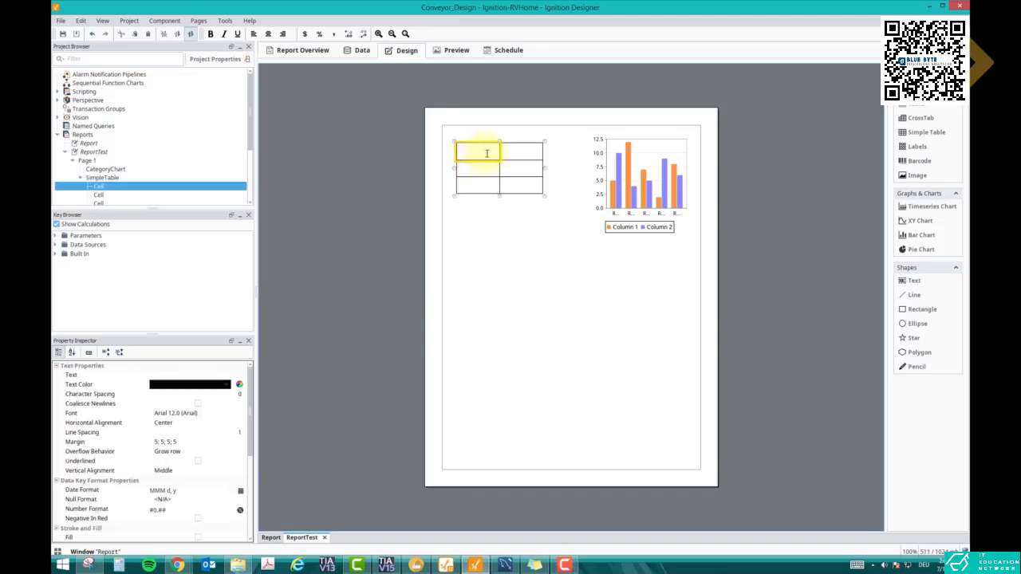
pyautogui.doubleClick(482, 151)
pyautogui.click(482, 167)
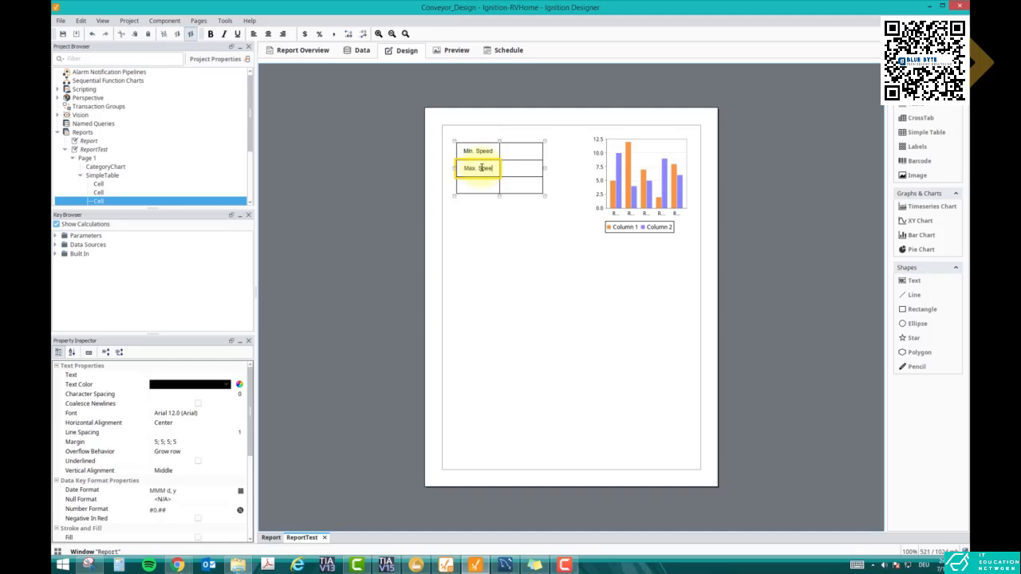
pyautogui.click(475, 189)
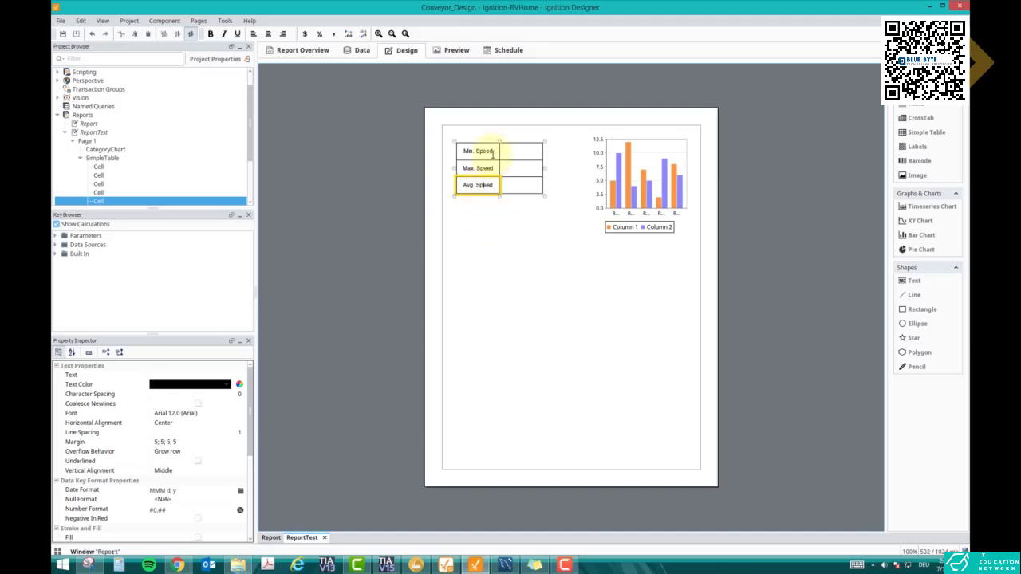
pyautogui.click(476, 186)
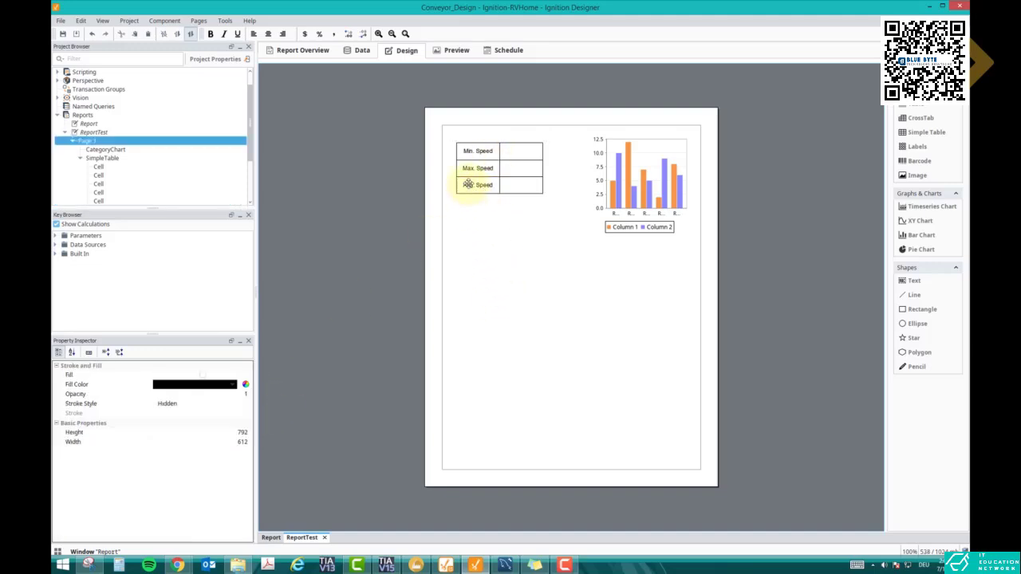
# - Enable the fill of the table's "Avg. Speed" cell and set its fill color to pale orange
pyautogui.click(476, 187)
pyautogui.click(476, 186)
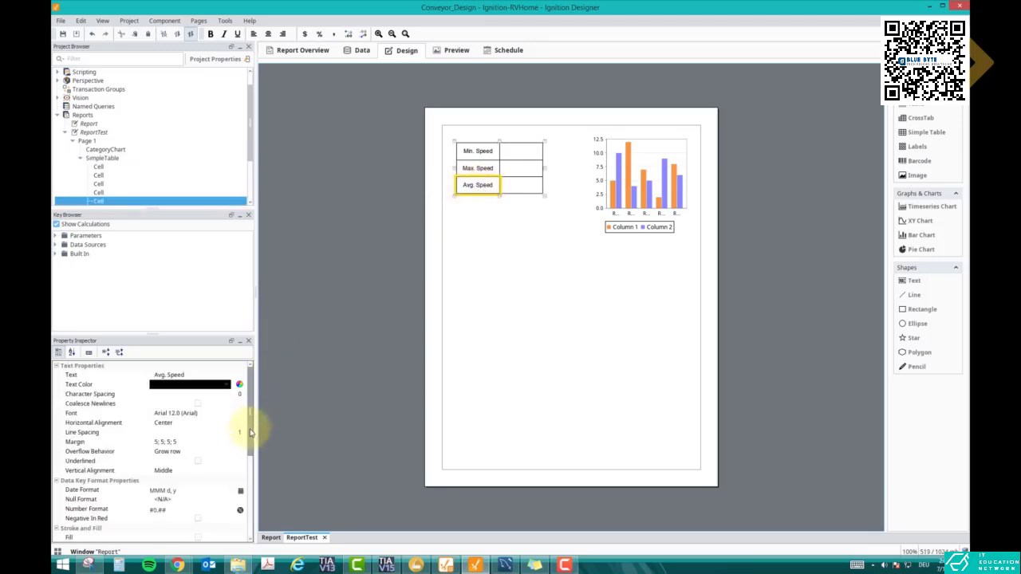
pyautogui.moveTo(250, 420)
pyautogui.mouseDown()
pyautogui.moveTo(250, 456)
pyautogui.moveTo(214, 467)
pyautogui.mouseUp()
pyautogui.click(199, 455)
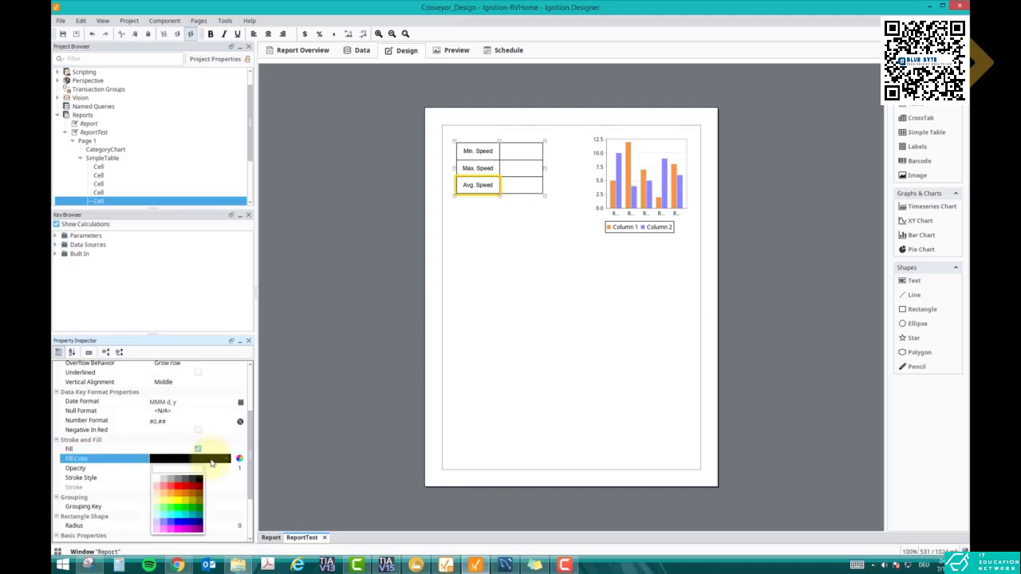
pyautogui.click(165, 499)
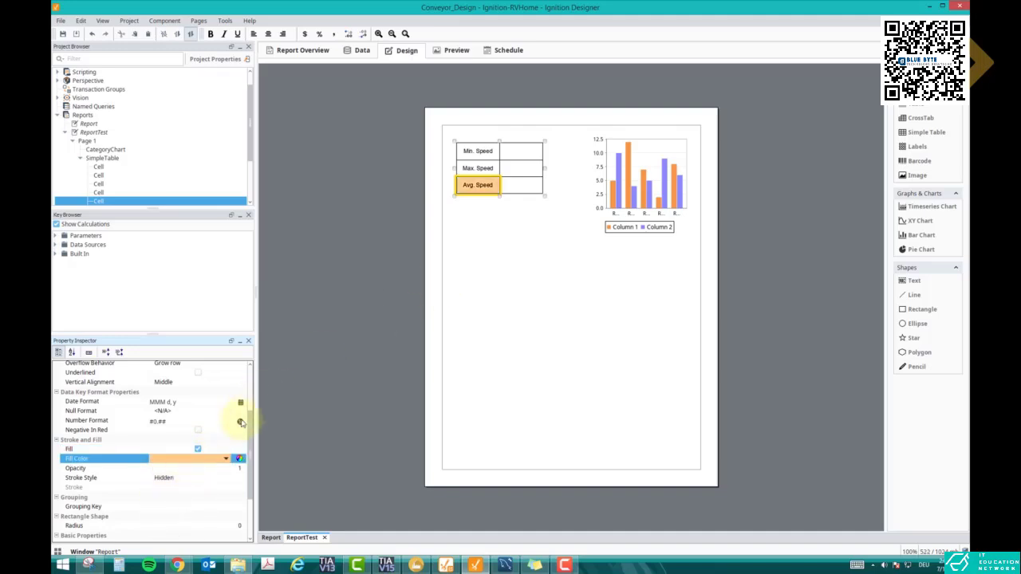
pyautogui.click(226, 460)
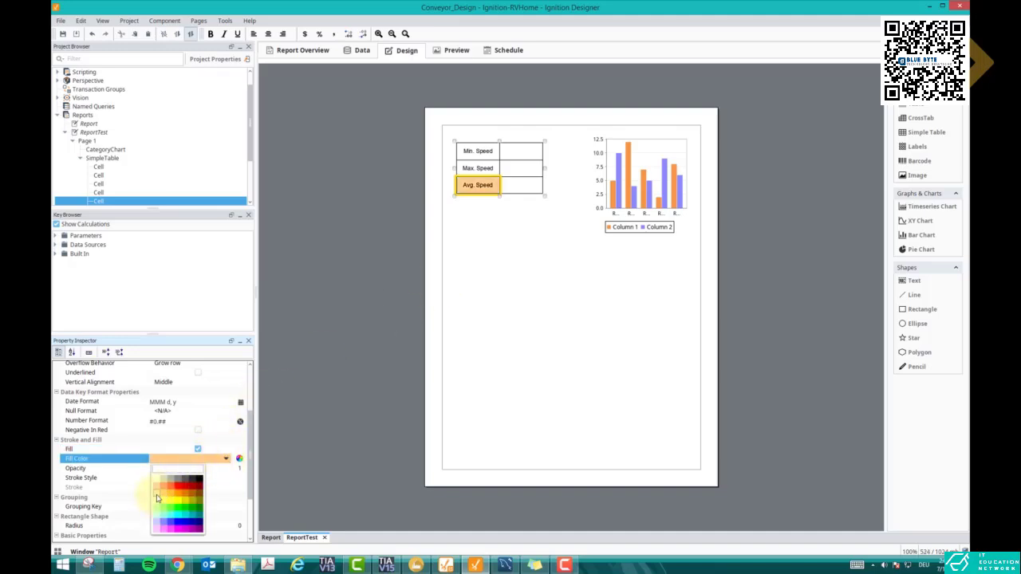
pyautogui.click(157, 498)
# - Enable the fill of the "Max. Speed" cell and give it the same pale orange color
pyautogui.click(472, 167)
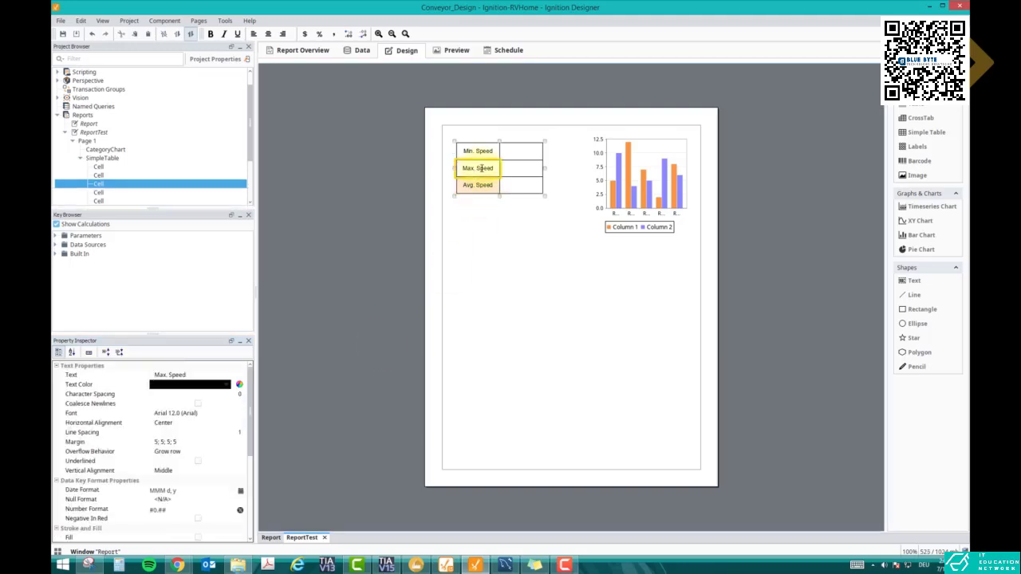
pyautogui.scroll(-5, 248, 463)
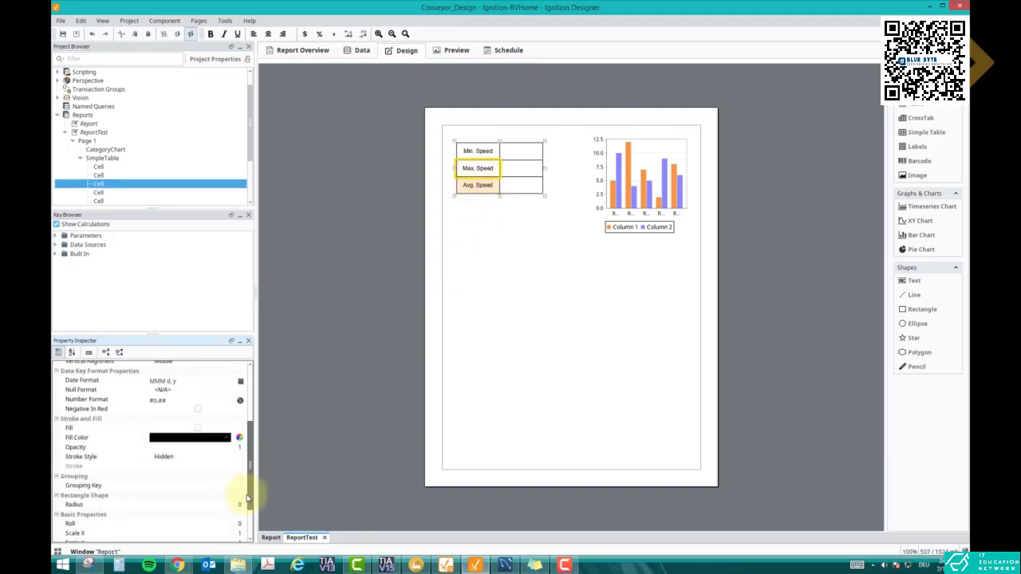
pyautogui.click(197, 429)
pyautogui.click(198, 438)
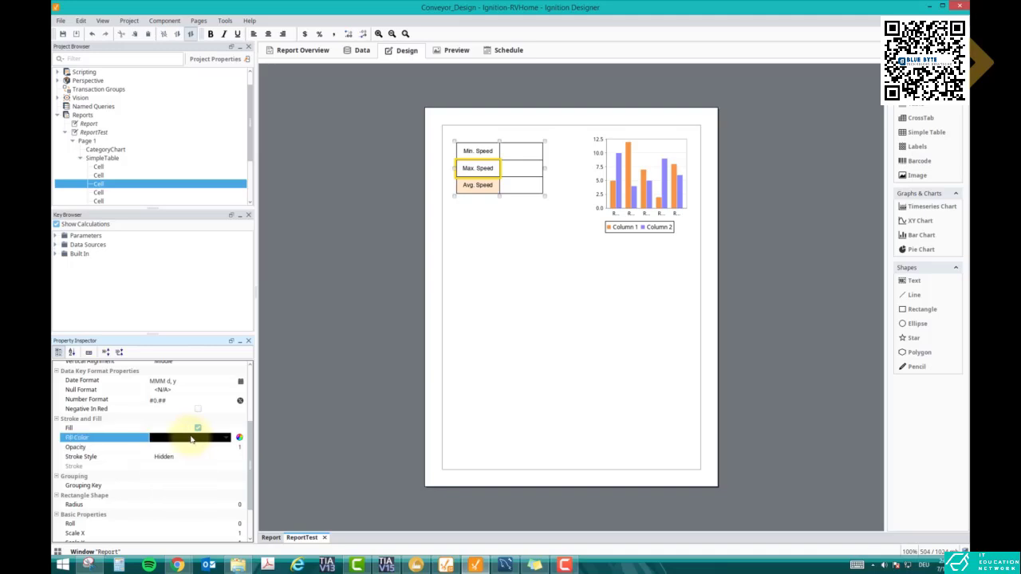
pyautogui.click(187, 437)
pyautogui.click(159, 477)
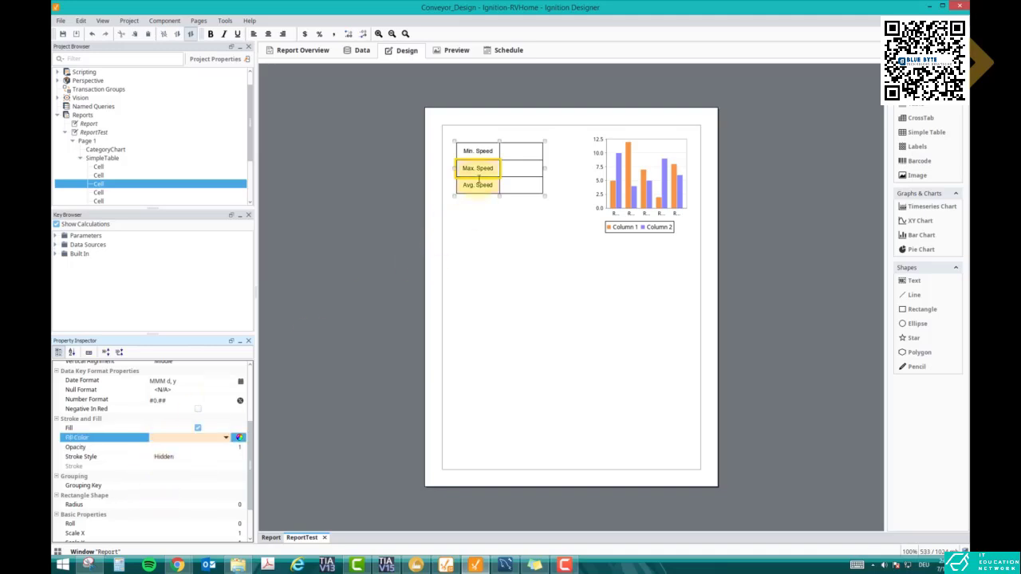
# - Enable the fill of the "Min. Speed" cell and match its color to the pale orange cells below
pyautogui.click(478, 151)
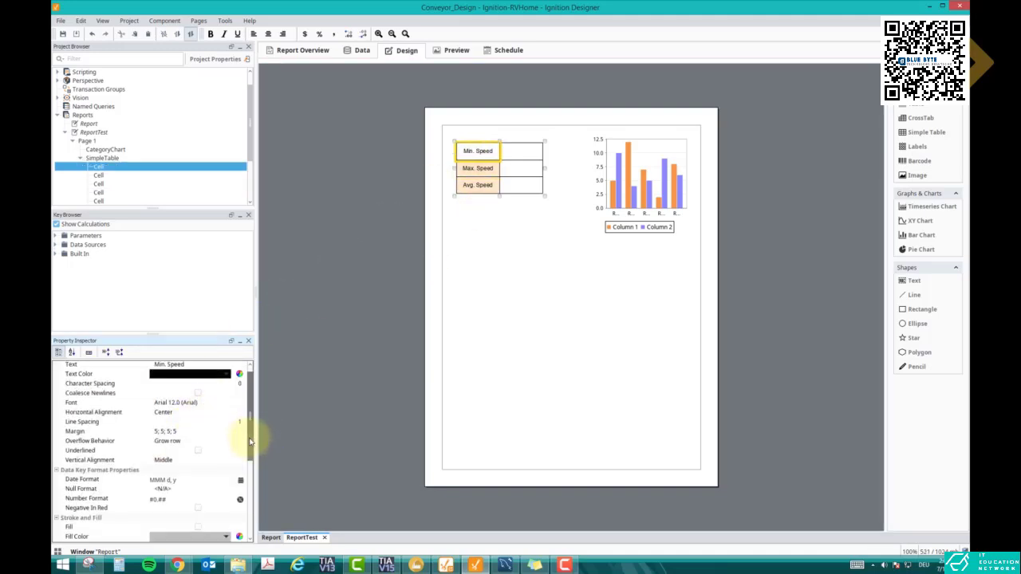
pyautogui.moveTo(244, 433); pyautogui.dragTo(252, 474)
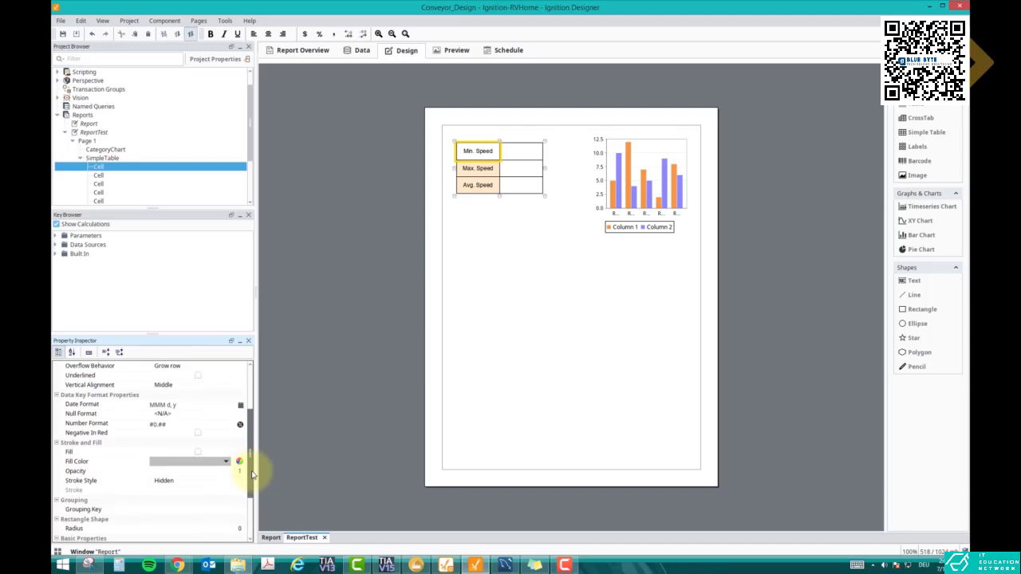
pyautogui.click(199, 453)
pyautogui.click(192, 466)
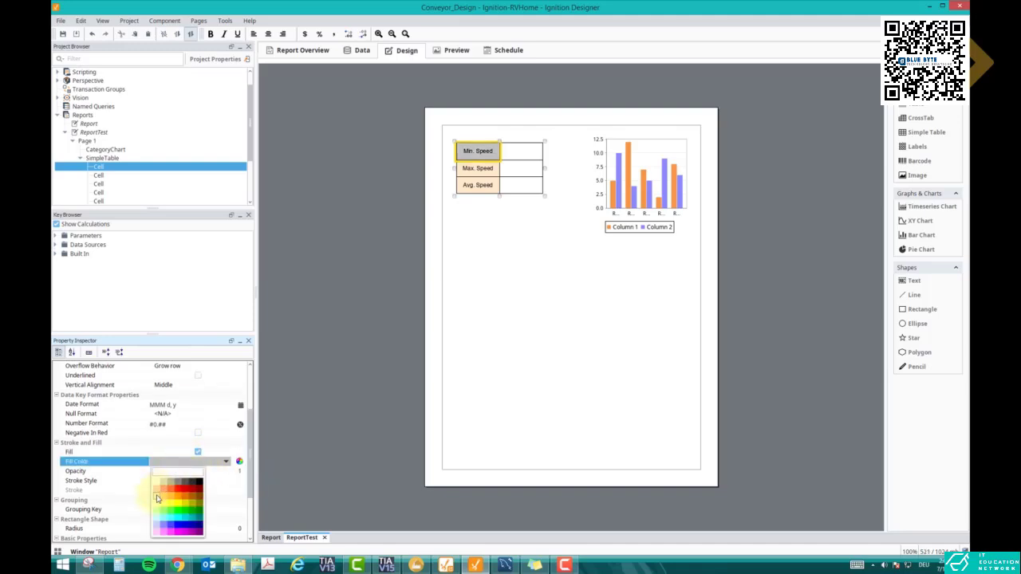
pyautogui.click(159, 495)
pyautogui.click(542, 250)
# - Place the Speed data source's AvgSpeed__ key as text on the page below the table and preview the report
pyautogui.click(518, 158)
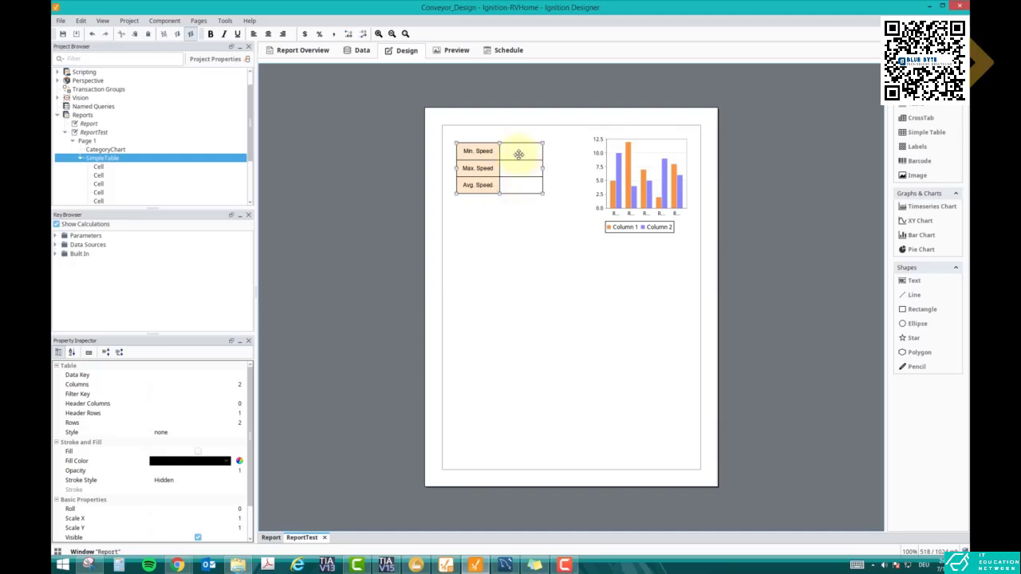
pyautogui.click(55, 245)
pyautogui.click(62, 254)
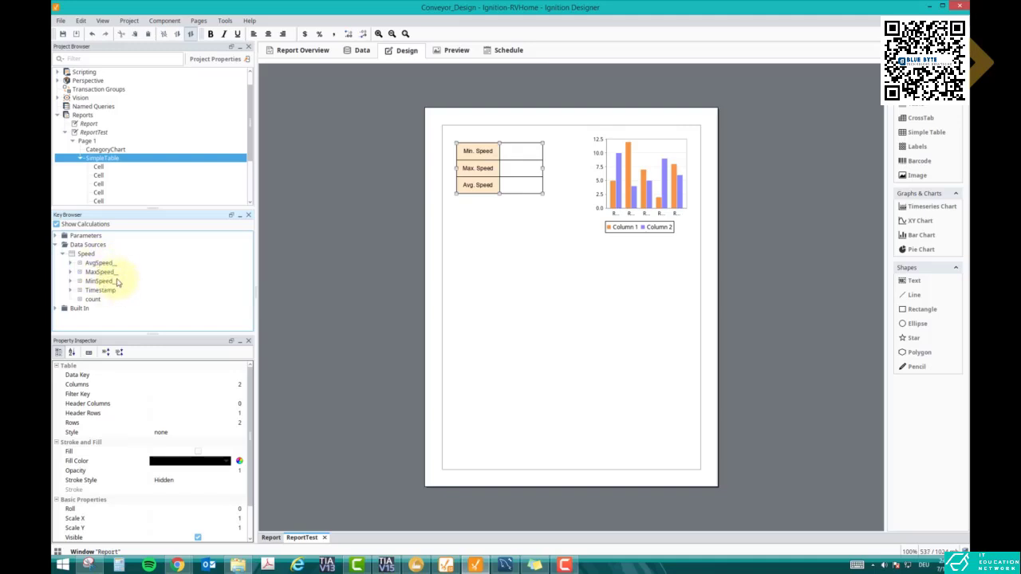
pyautogui.moveTo(90, 268); pyautogui.dragTo(509, 236)
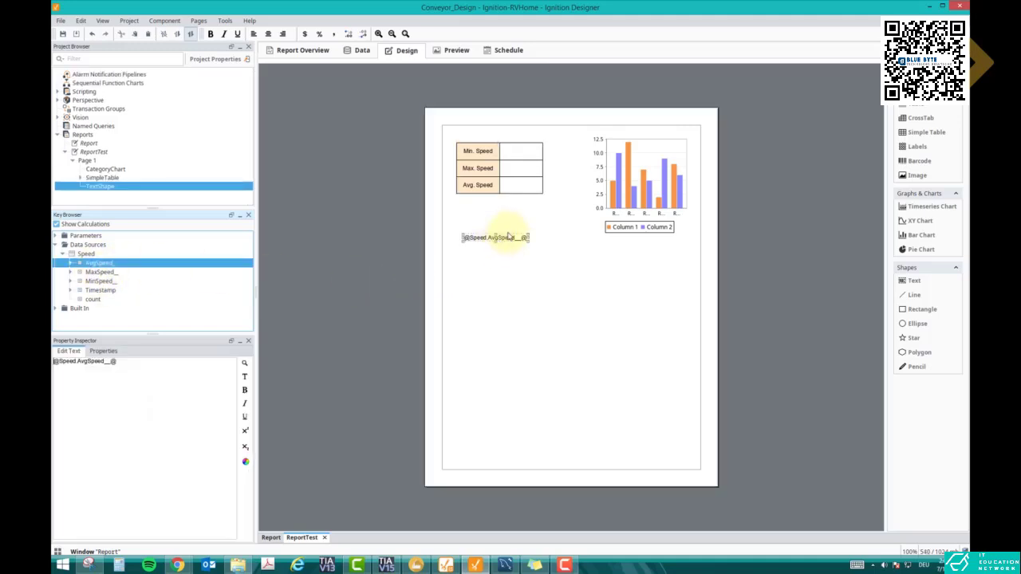
pyautogui.click(456, 50)
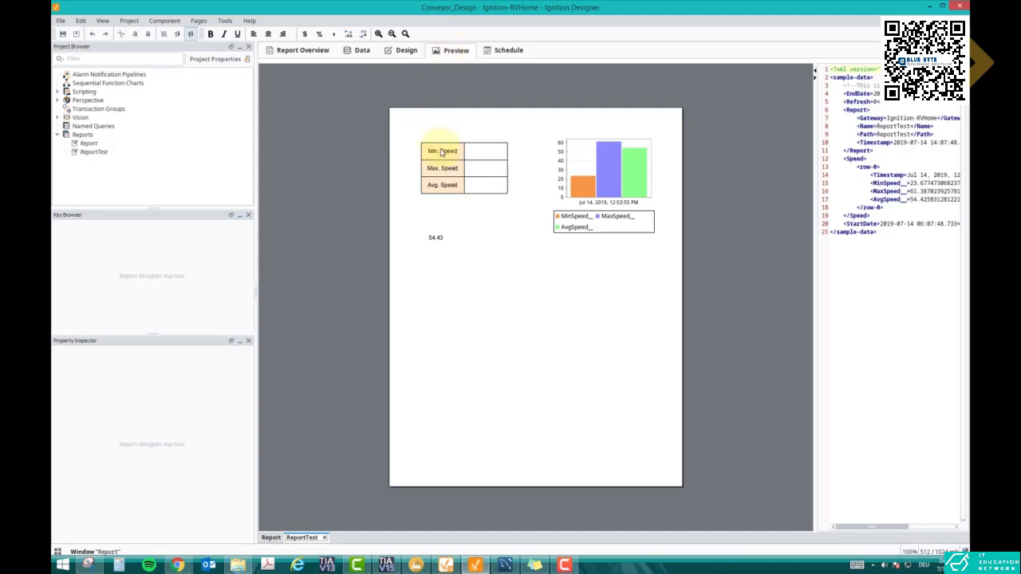
pyautogui.click(406, 50)
pyautogui.click(491, 238)
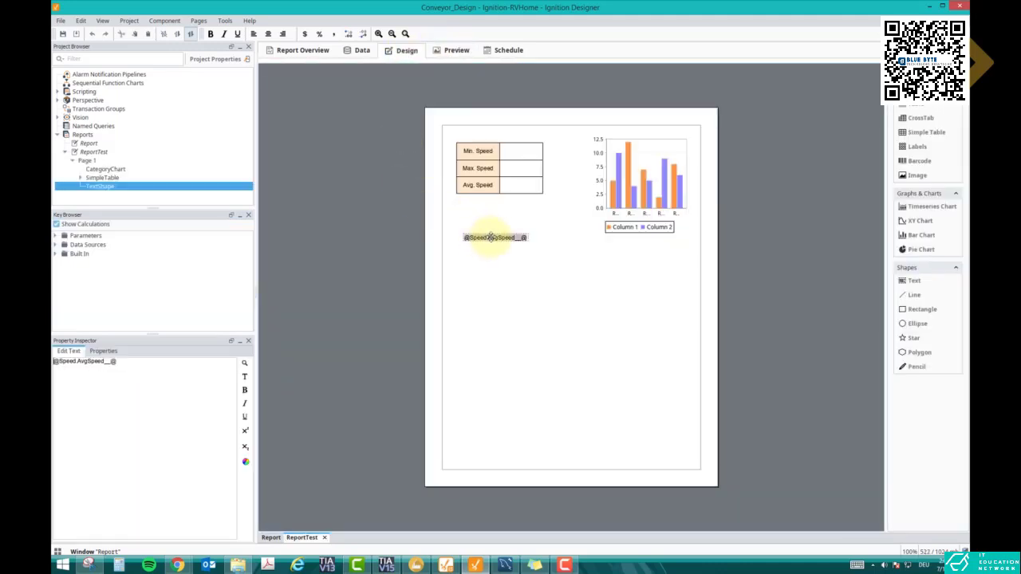
pyautogui.doubleClick(519, 152)
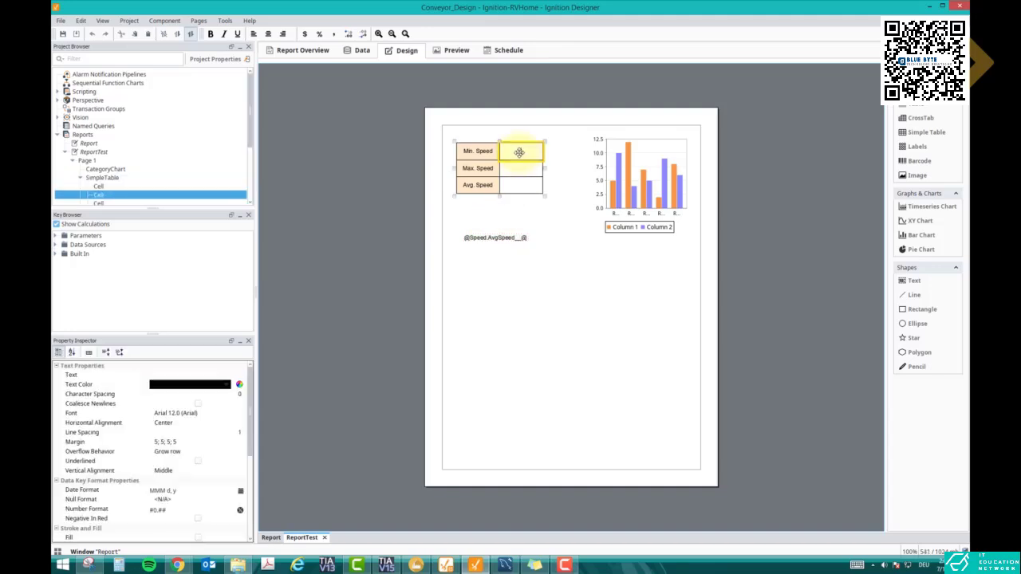
pyautogui.write('@Speed.AvgSpeed__@')
pyautogui.click(531, 176)
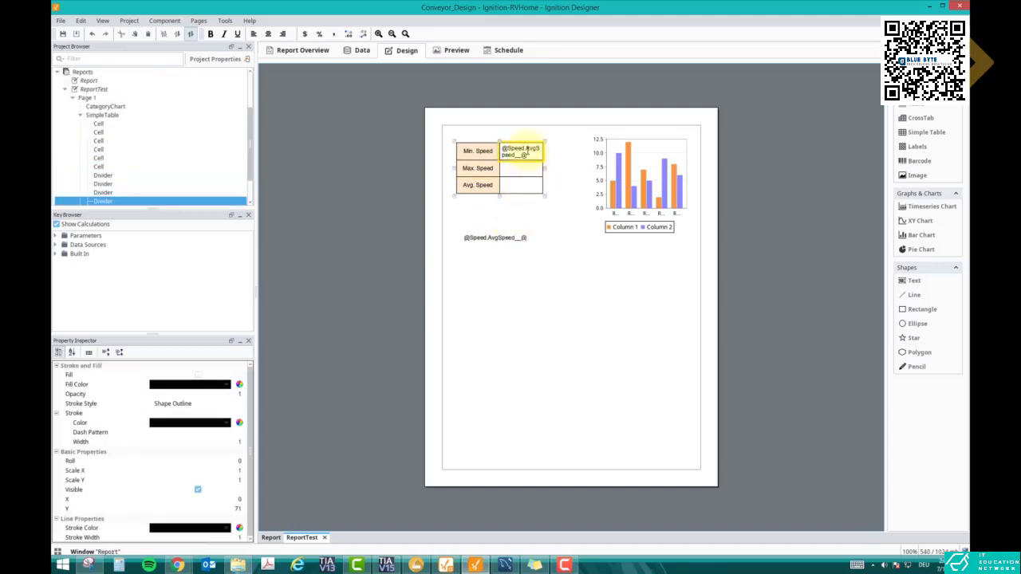
# - Set the horizontal alignment of the value cell beside "Min. Speed" to Center and preview the report
pyautogui.click(524, 153)
pyautogui.click(196, 425)
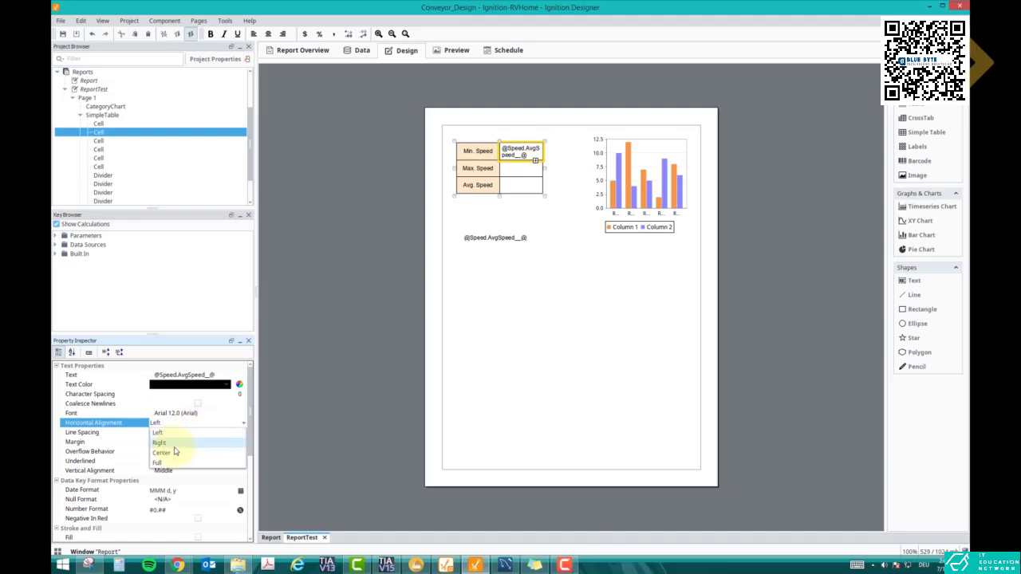
pyautogui.click(174, 453)
pyautogui.click(460, 282)
pyautogui.click(451, 51)
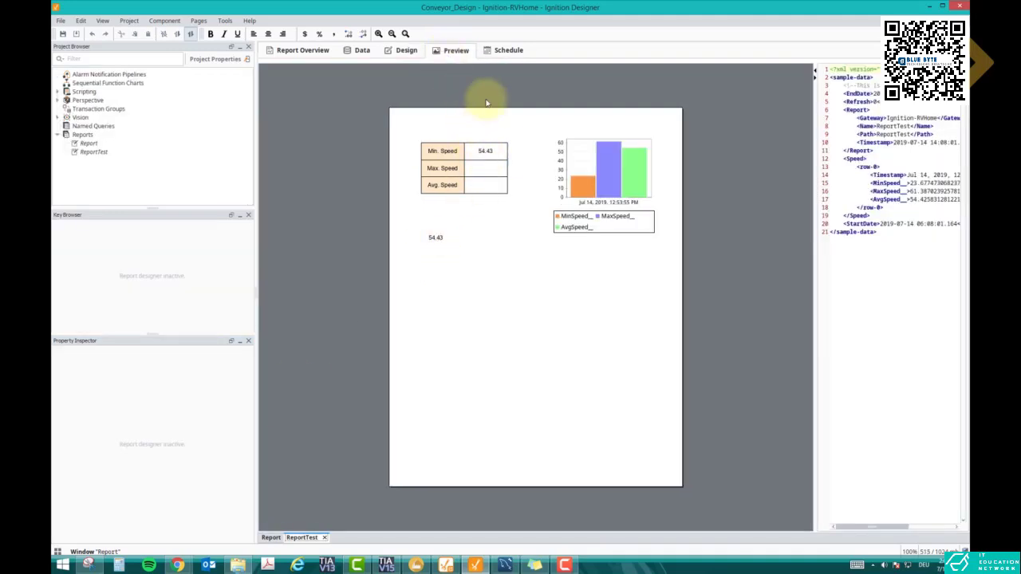
pyautogui.click(406, 50)
pyautogui.click(481, 236)
pyautogui.press('Delete')
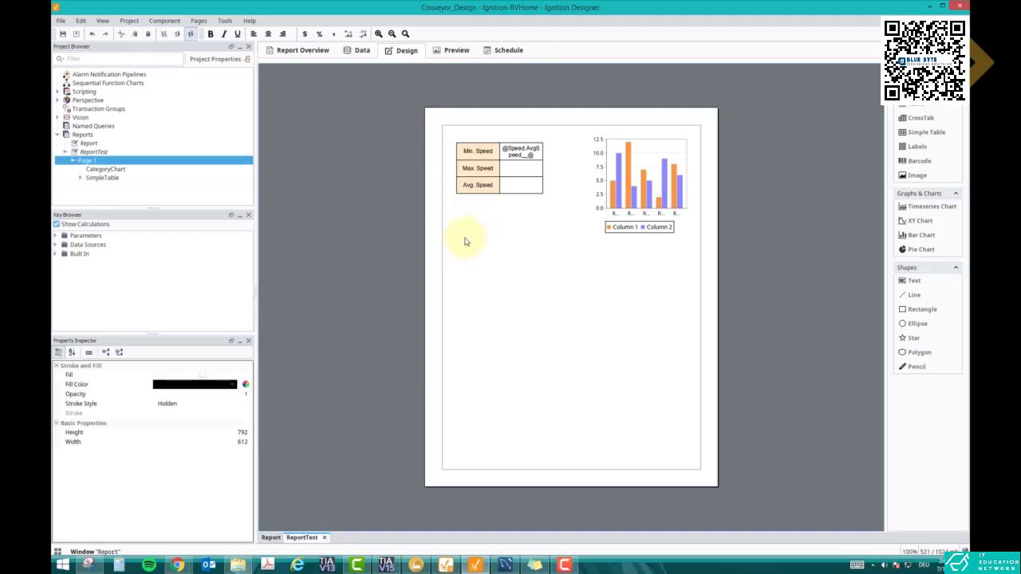
pyautogui.click(57, 245)
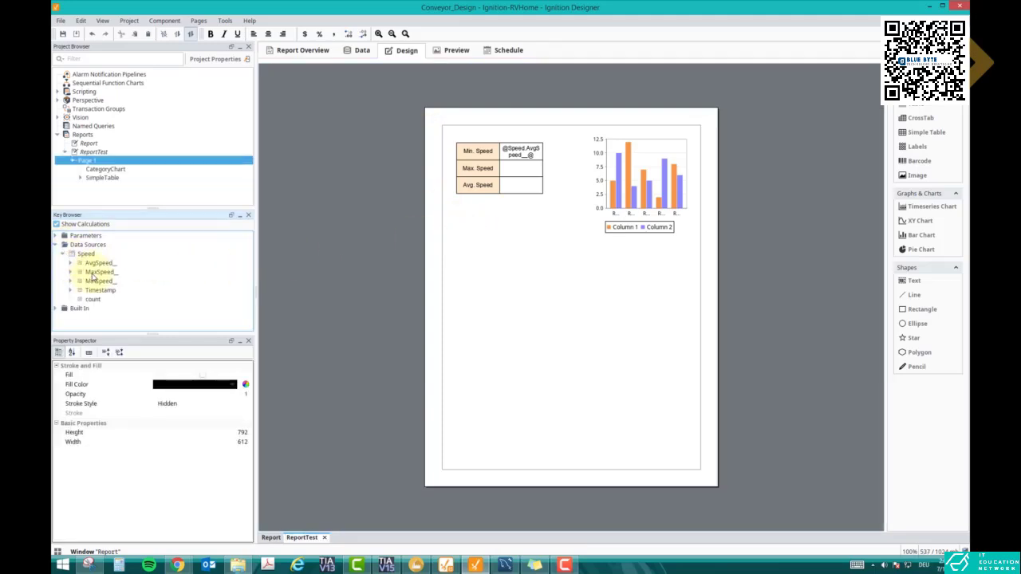
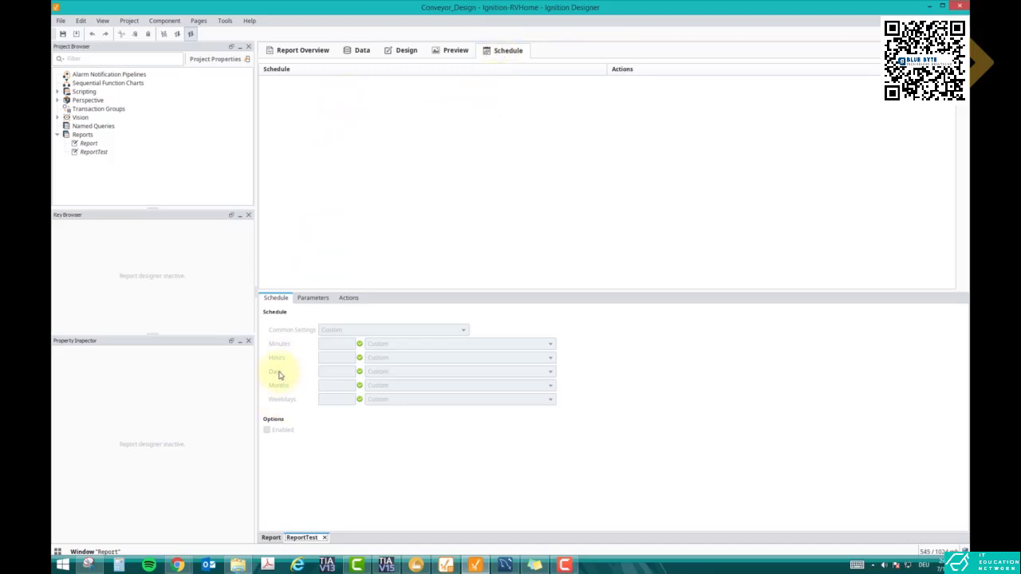
# - Review ReportTest's page design and preview, and go to the Vision windows to show the Main Window
pyautogui.click(405, 50)
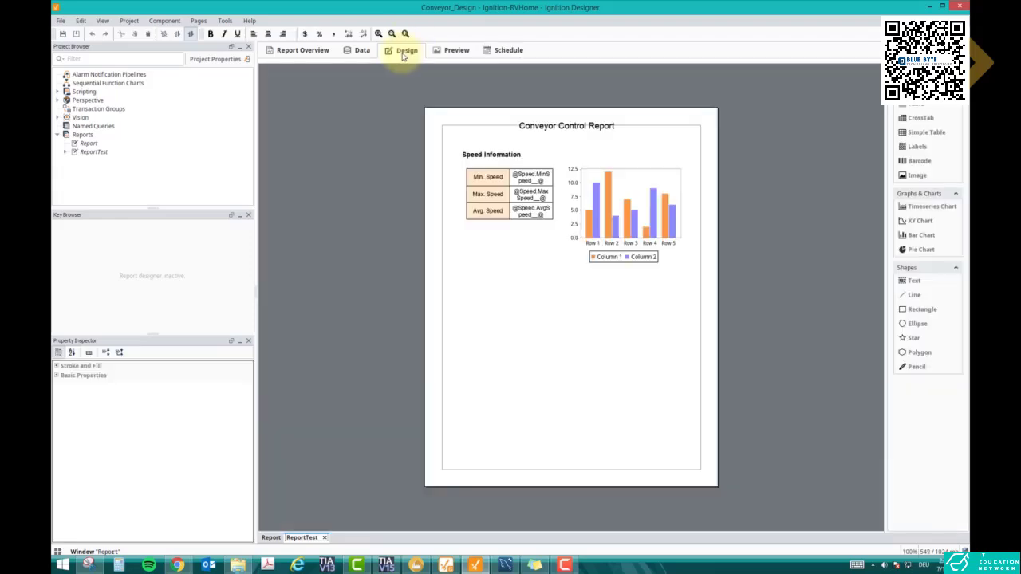
pyautogui.click(453, 50)
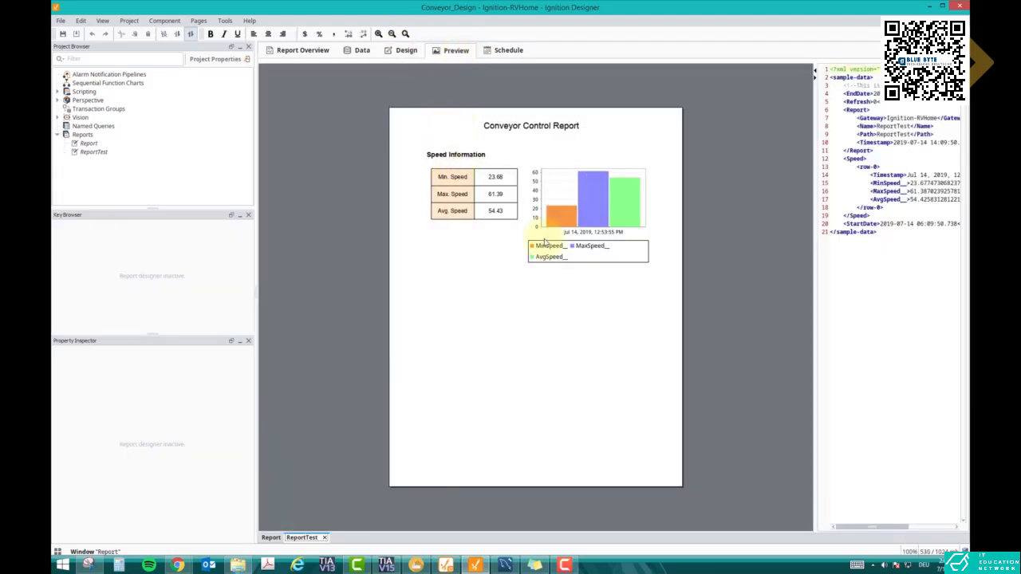
pyautogui.click(62, 118)
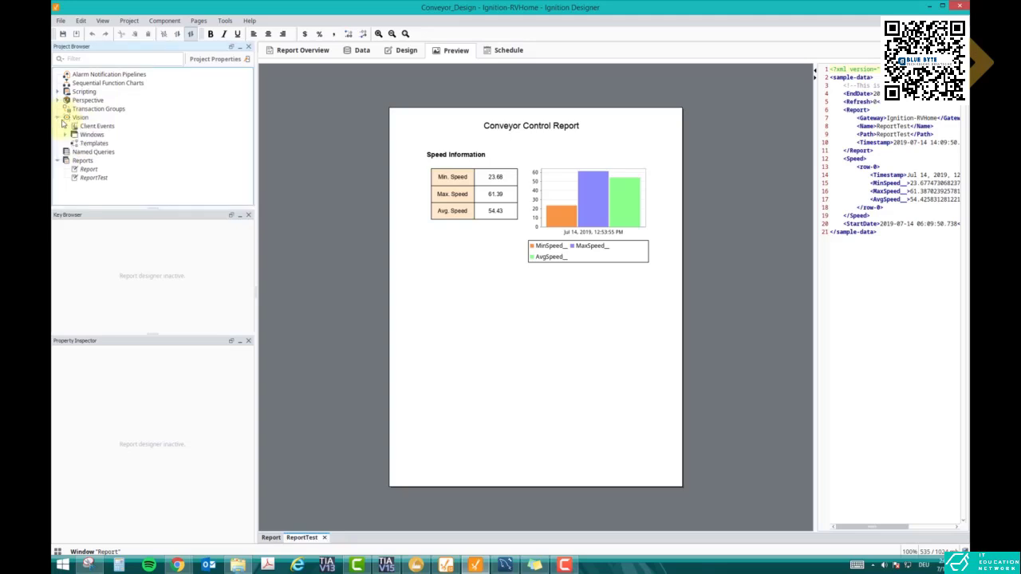
pyautogui.click(90, 133)
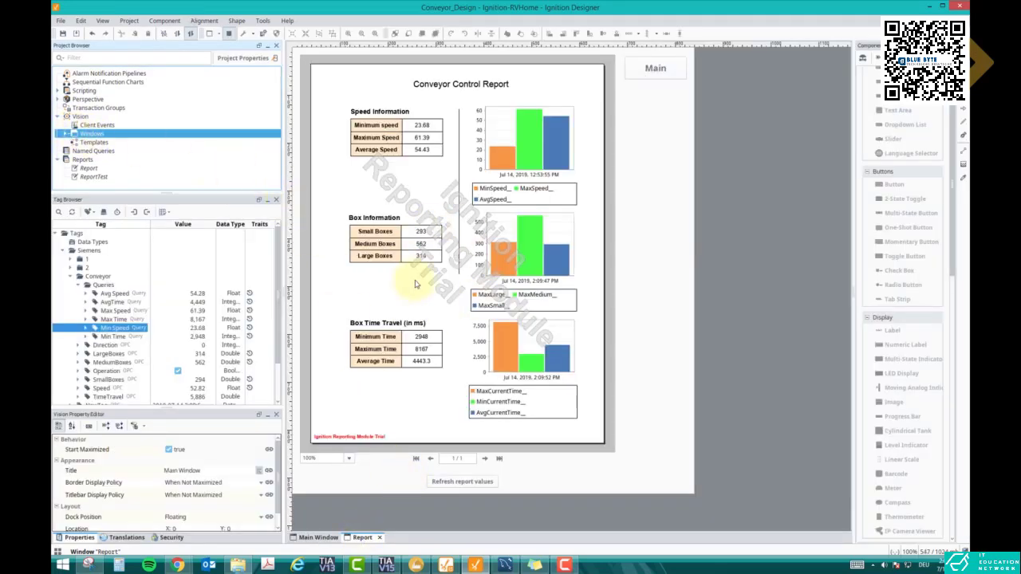
pyautogui.click(315, 538)
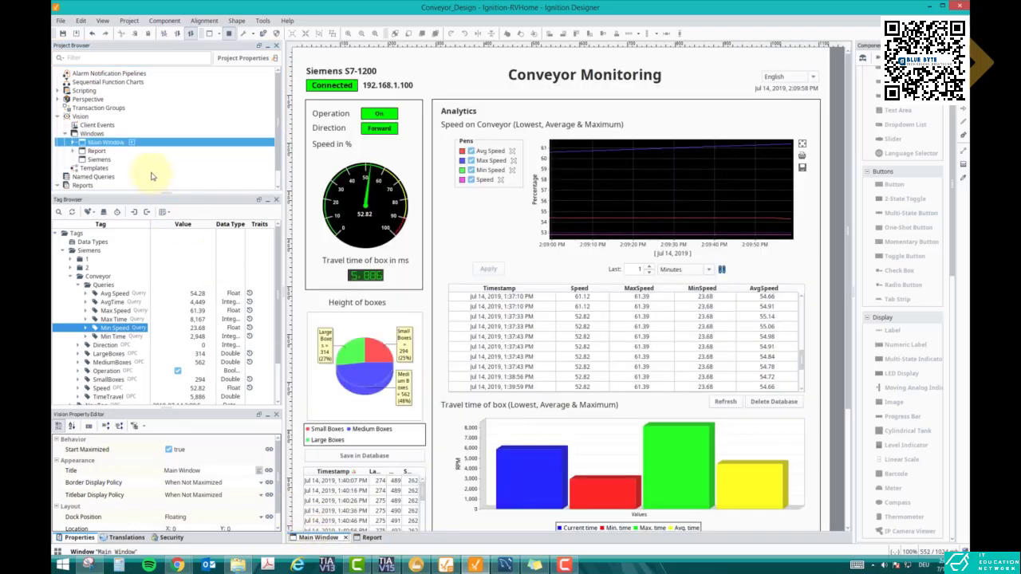
# - Create a new main window named Report2 under the Vision windows
pyautogui.rightClick(94, 134)
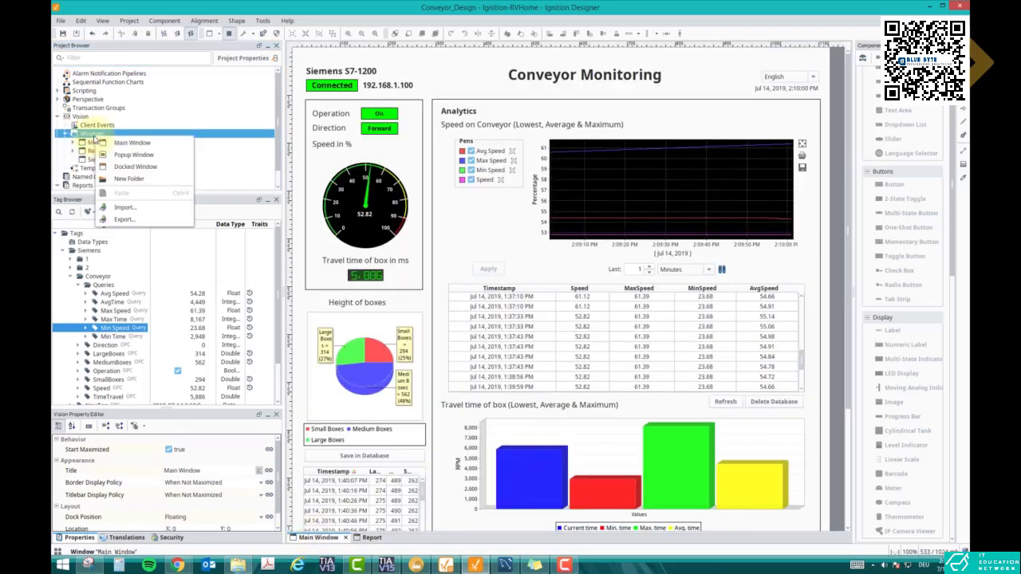
pyautogui.click(107, 142)
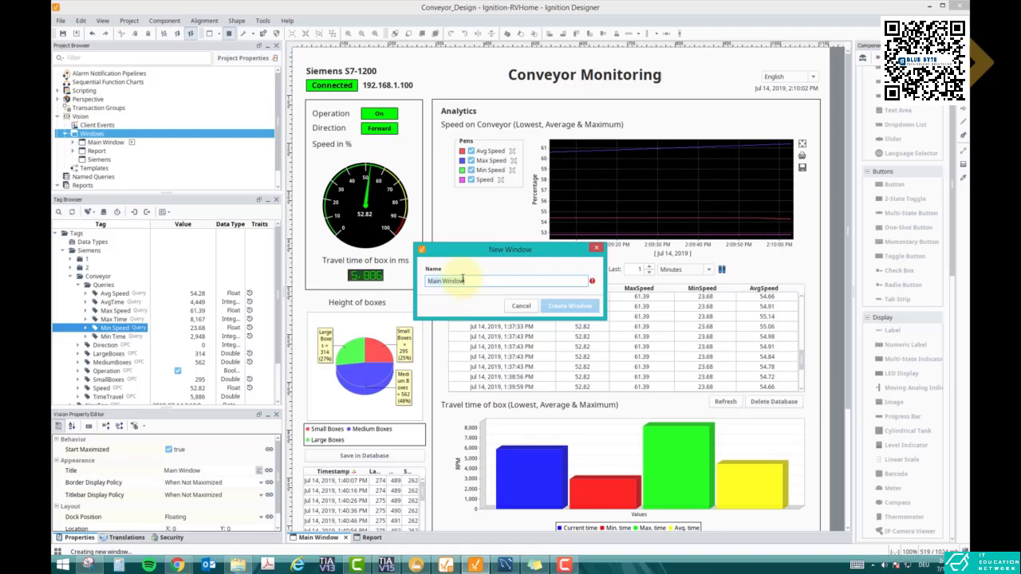
pyautogui.write('Report')
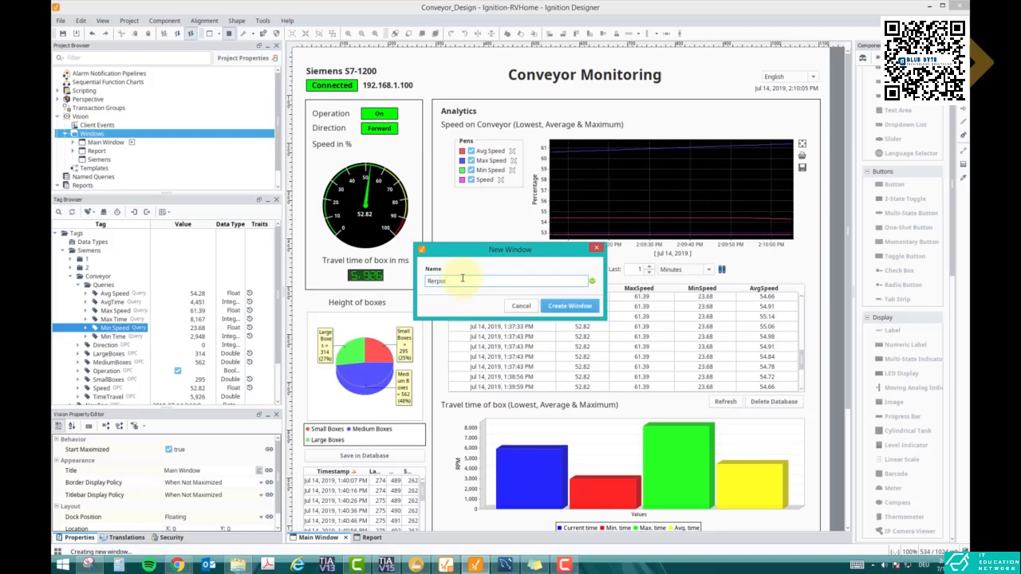
pyautogui.press('BackSpace')
pyautogui.press('BackSpace')
pyautogui.write('po')
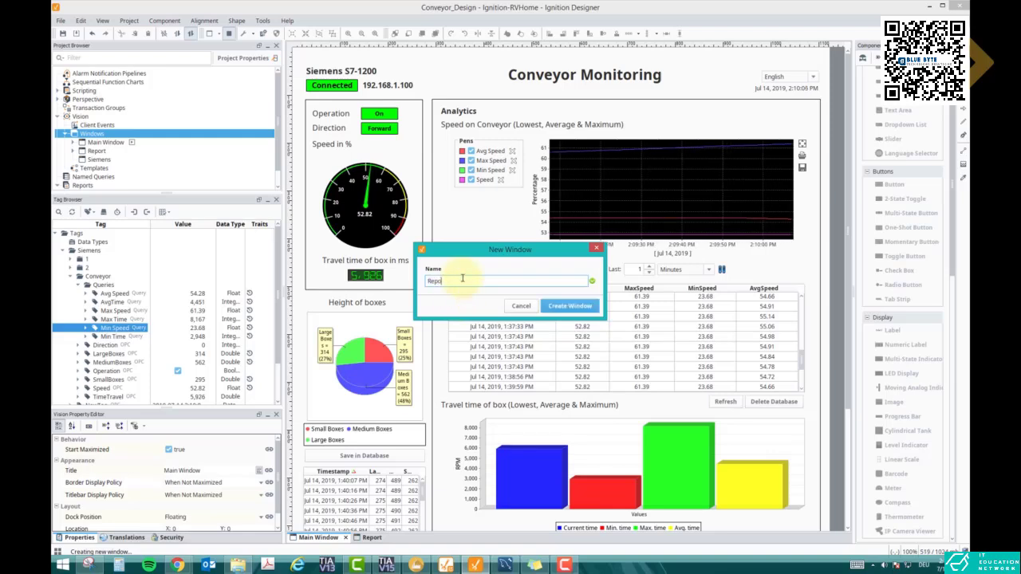
pyautogui.write('rt2')
pyautogui.click(561, 307)
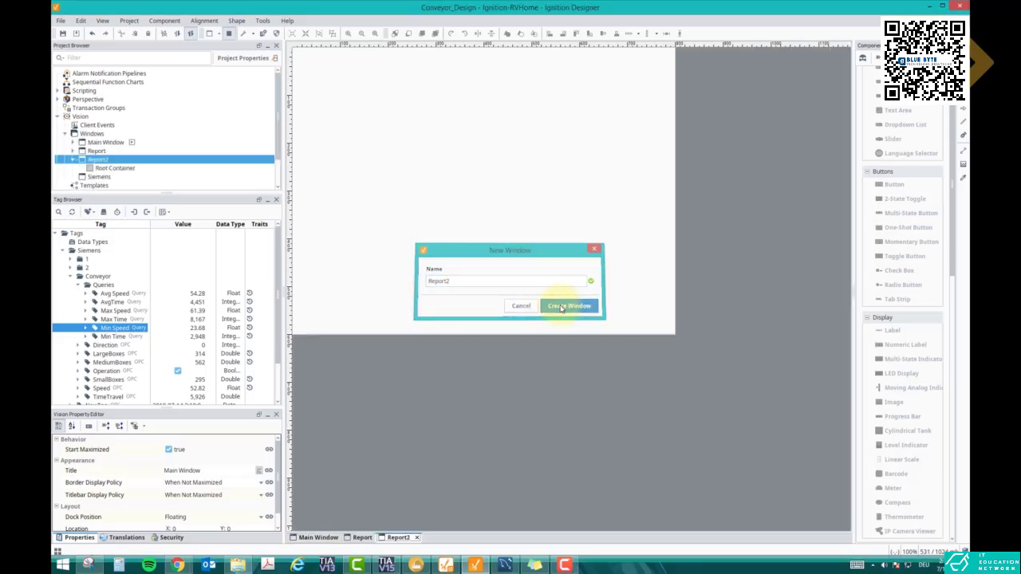
# - Add a Report Viewer component to the root container of the Report2 window in design mode
pyautogui.click(101, 169)
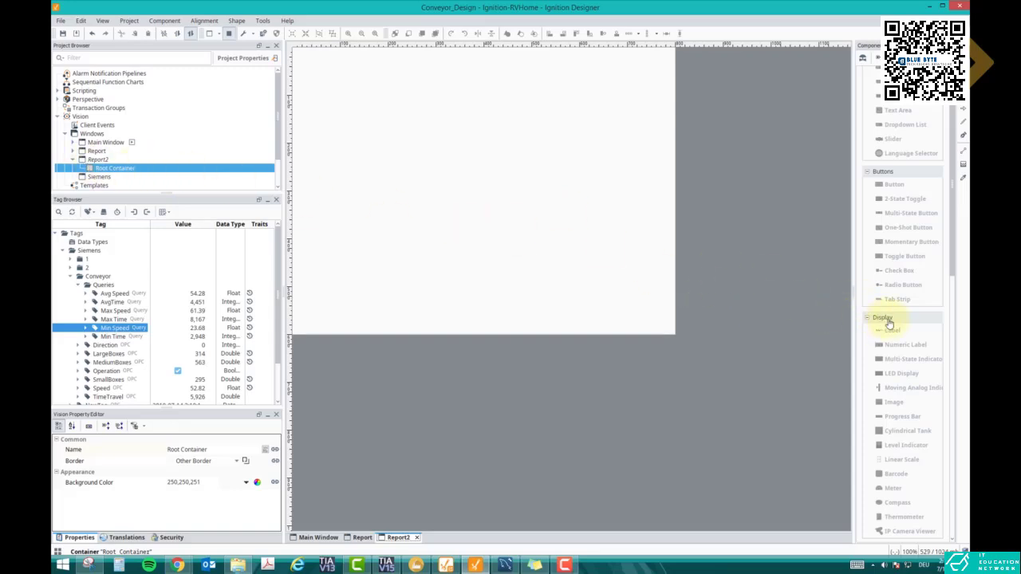
pyautogui.scroll(-10, 944, 318)
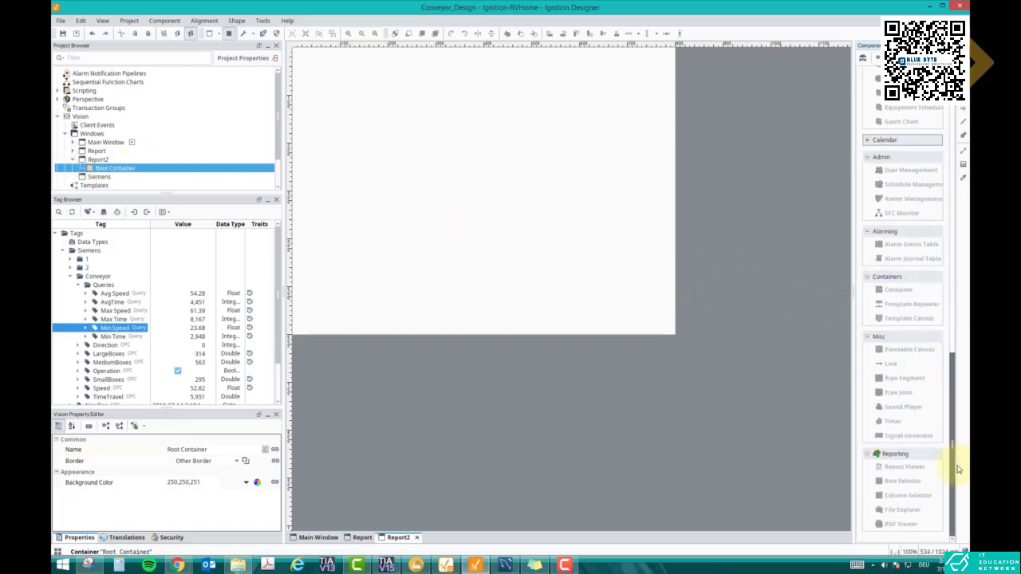
pyautogui.click(97, 159)
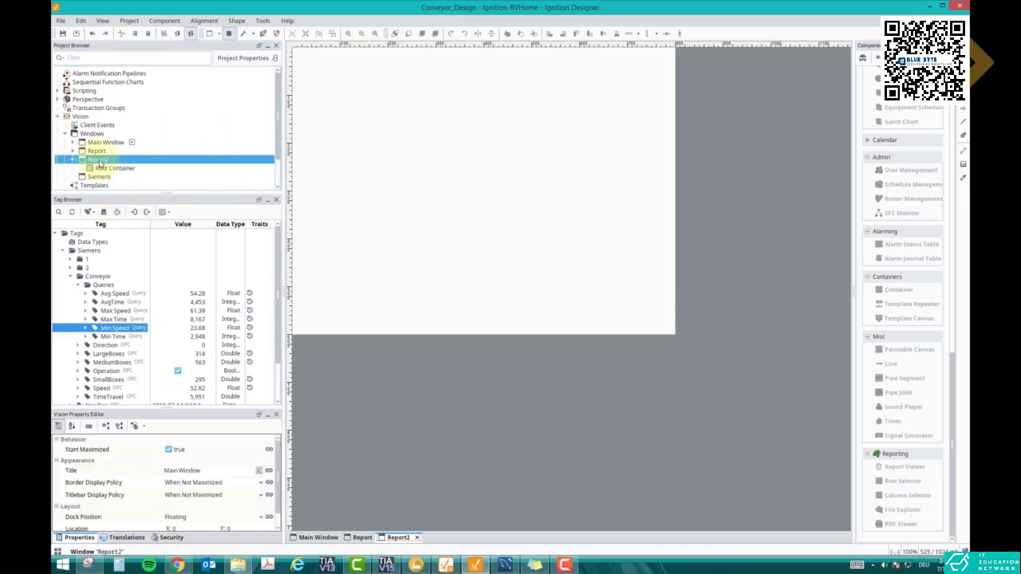
pyautogui.doubleClick(96, 152)
pyautogui.doubleClick(97, 160)
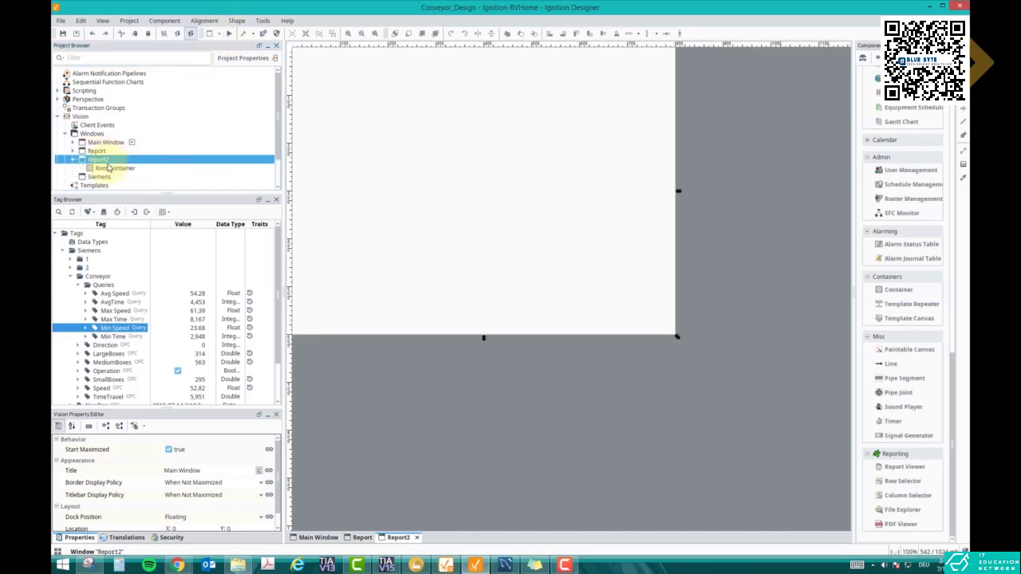
pyautogui.moveTo(893, 466); pyautogui.dragTo(433, 210)
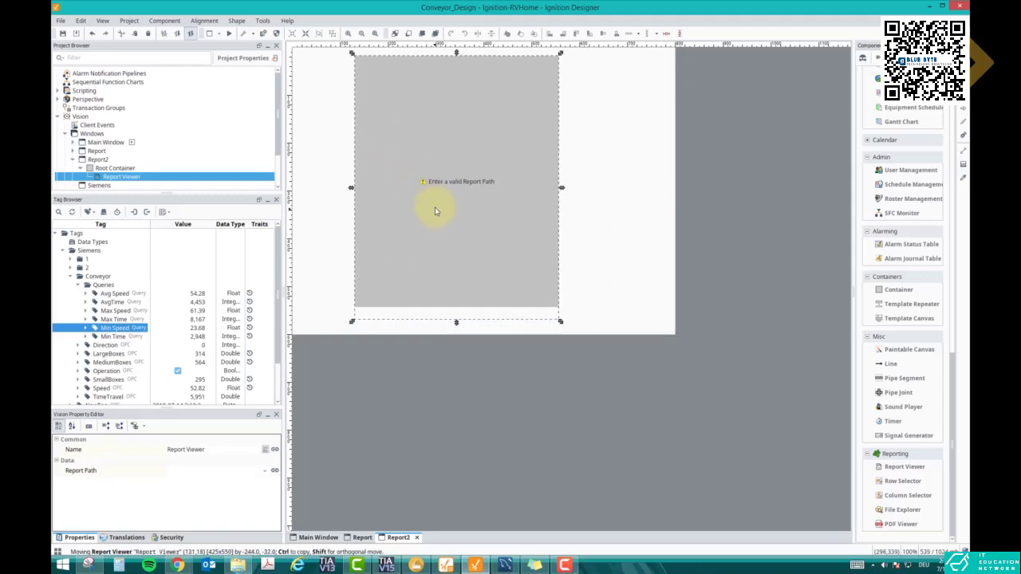
# - Make Report2's root container narrower and taller, move the Report Viewer to about (27, 29), and enlarge it to about 603 x 774
pyautogui.click(608, 280)
pyautogui.moveTo(677, 336); pyautogui.dragTo(603, 445)
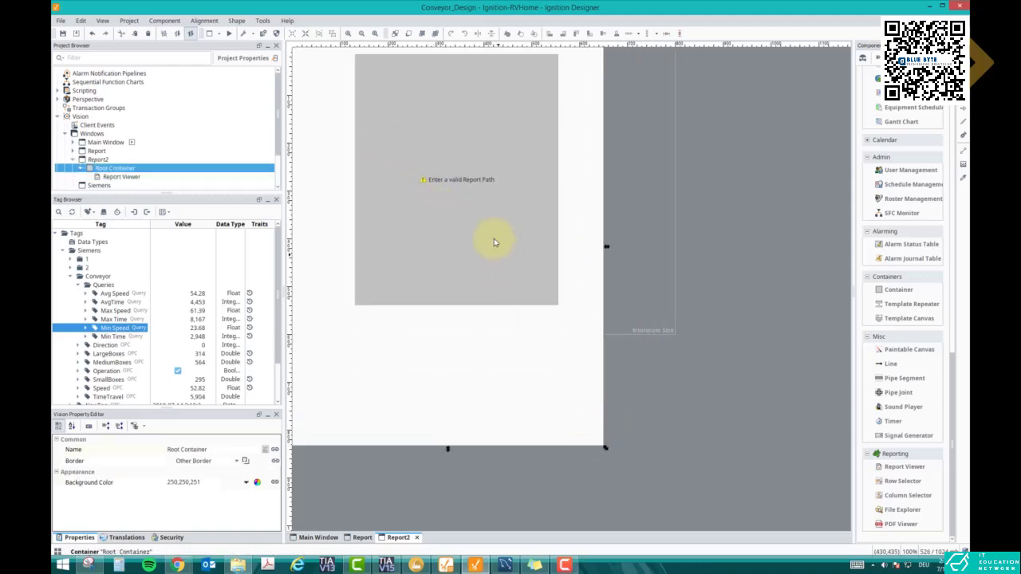
pyautogui.moveTo(490, 242); pyautogui.dragTo(434, 252)
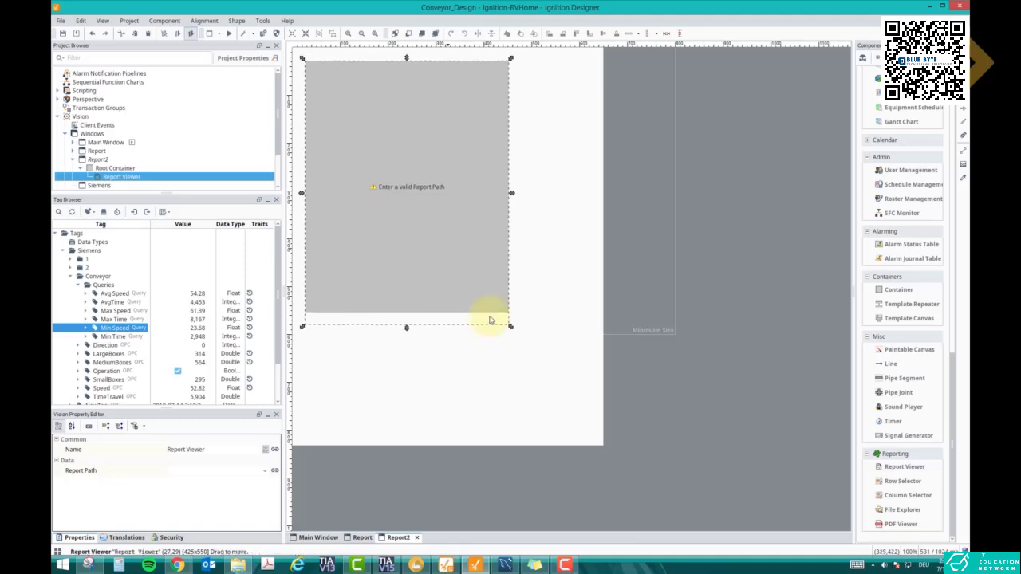
pyautogui.moveTo(512, 330); pyautogui.dragTo(596, 437)
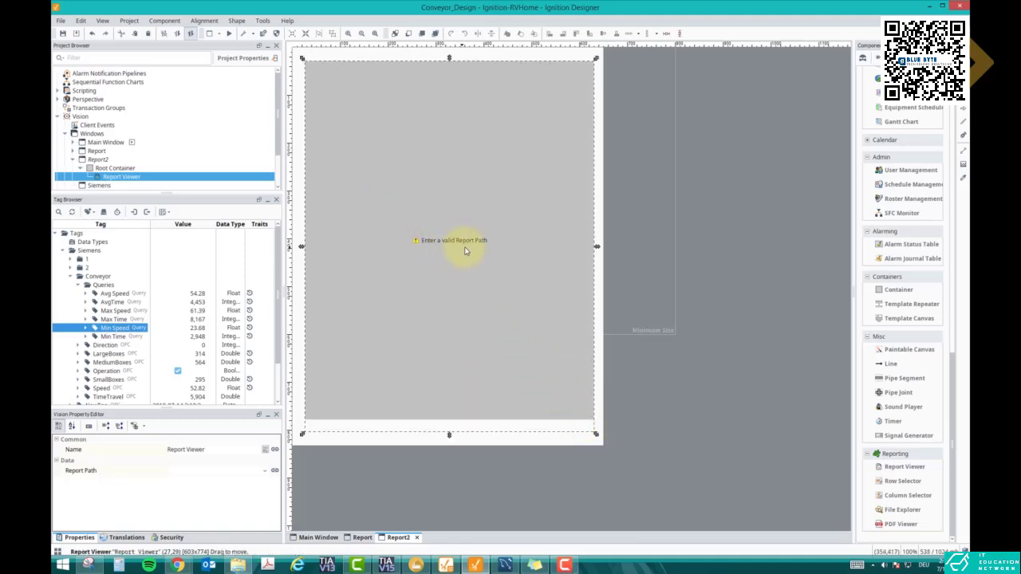
# - Set the Report Viewer's Report Path to ReportTest and extend the viewer's height to about 803
pyautogui.click(265, 472)
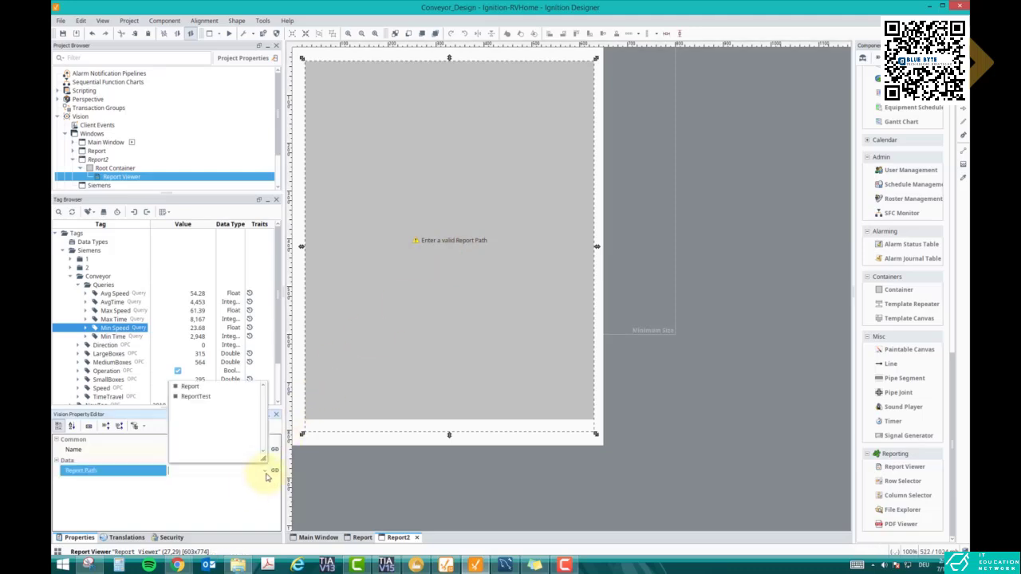
pyautogui.click(200, 399)
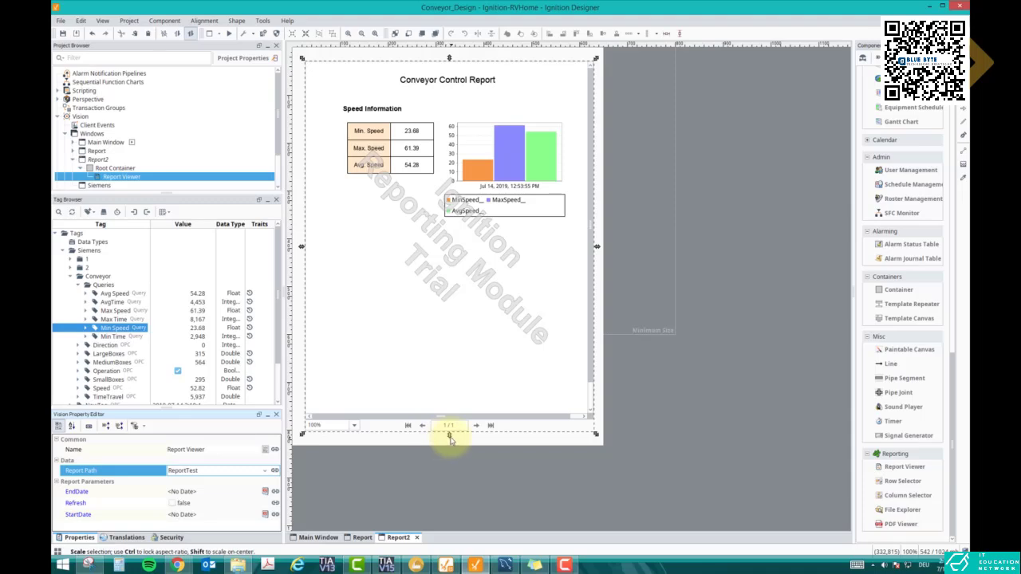
pyautogui.moveTo(449, 436)
pyautogui.mouseDown()
pyautogui.moveTo(449, 393)
pyautogui.moveTo(450, 448)
pyautogui.mouseUp()
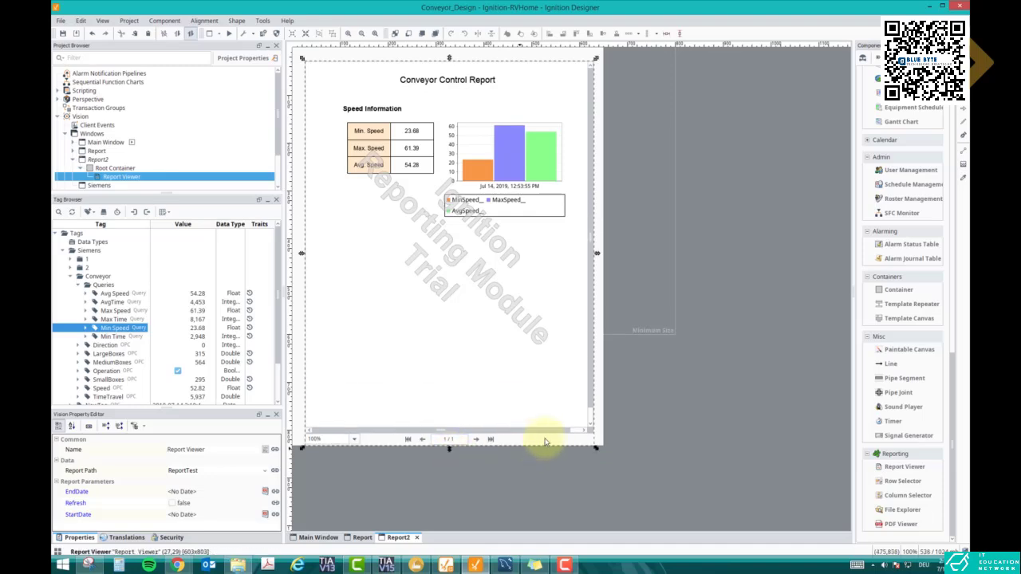
# - Enlarge Report2's root container, scale the Report Viewer to about 655 x 834, and reposition it at about (64, 50)
pyautogui.click(600, 435)
pyautogui.moveTo(605, 447); pyautogui.dragTo(672, 514)
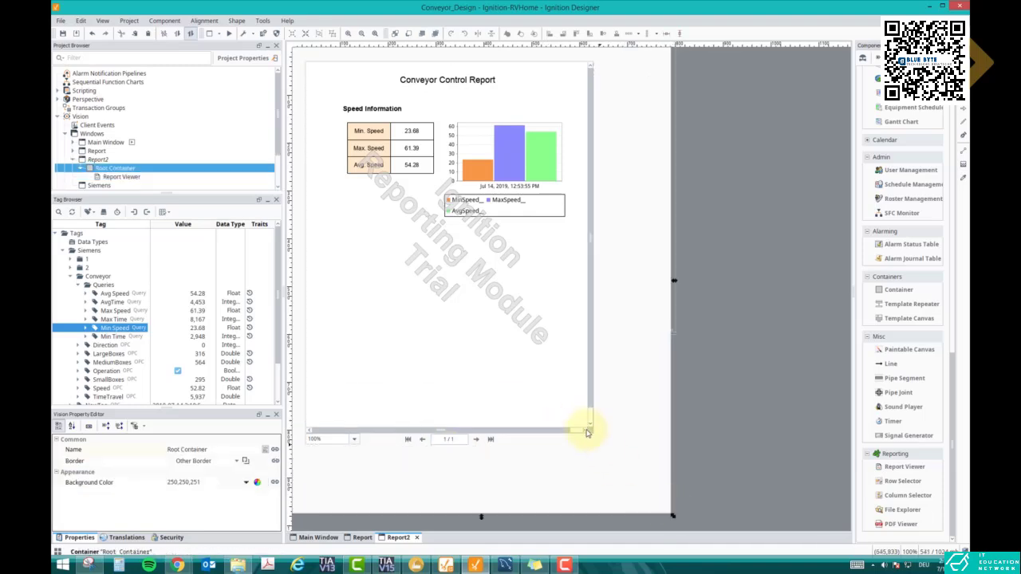
pyautogui.click(592, 440)
pyautogui.moveTo(594, 445); pyautogui.dragTo(620, 462)
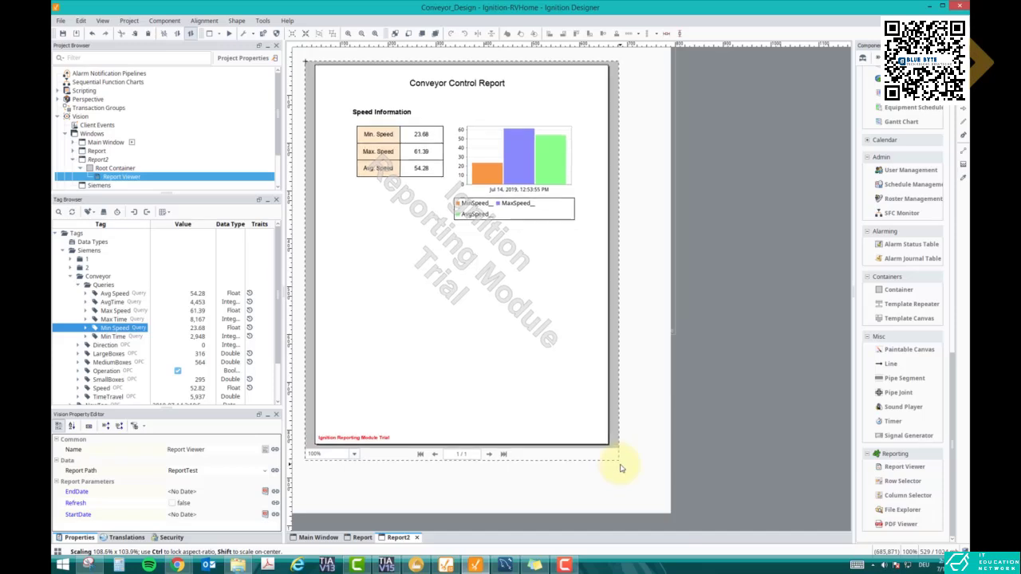
pyautogui.moveTo(540, 384)
pyautogui.mouseDown()
pyautogui.moveTo(561, 384)
pyautogui.moveTo(556, 394)
pyautogui.mouseUp()
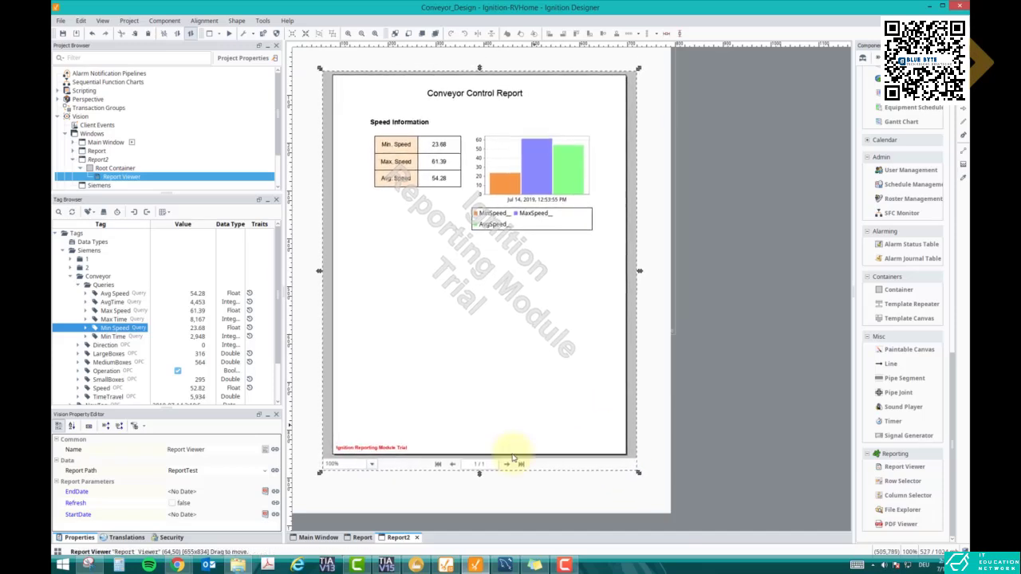
pyautogui.click(482, 486)
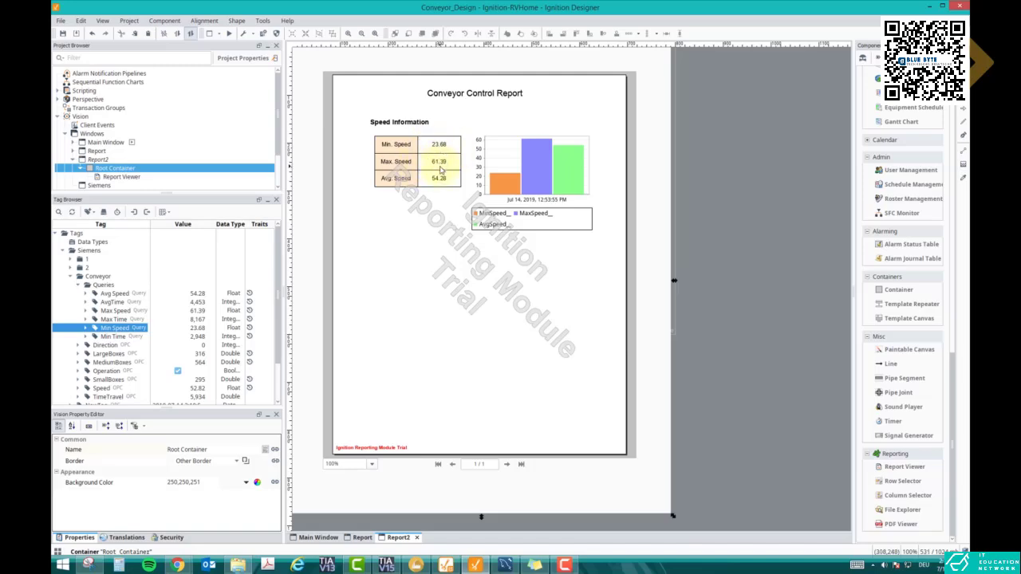
# - Switch to Factory I/O, lower the conveyor speed to 36.67 %, and check the Main Window gauge and Report2 in Ignition Designer
pyautogui.click(416, 565)
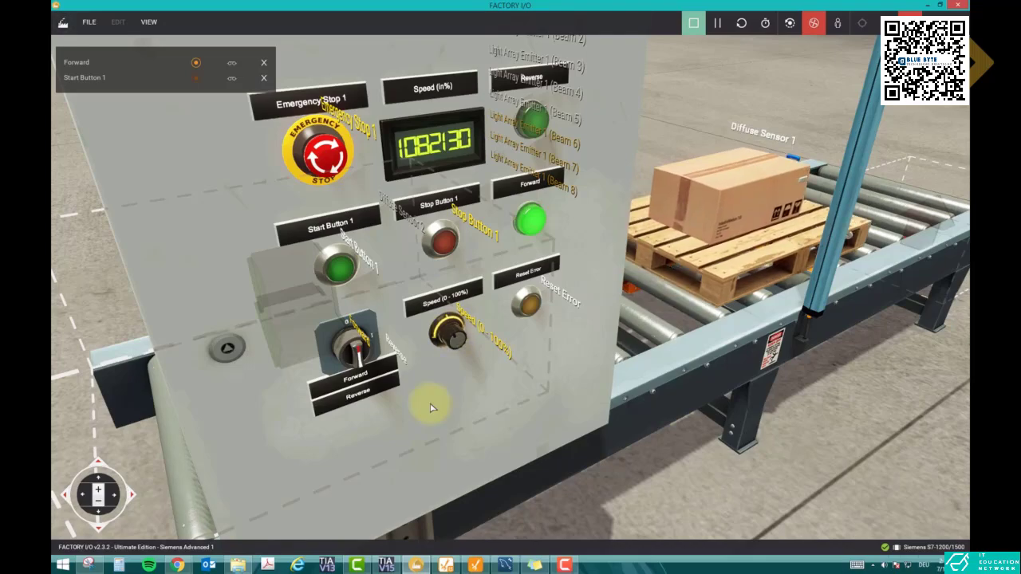
pyautogui.click(416, 565)
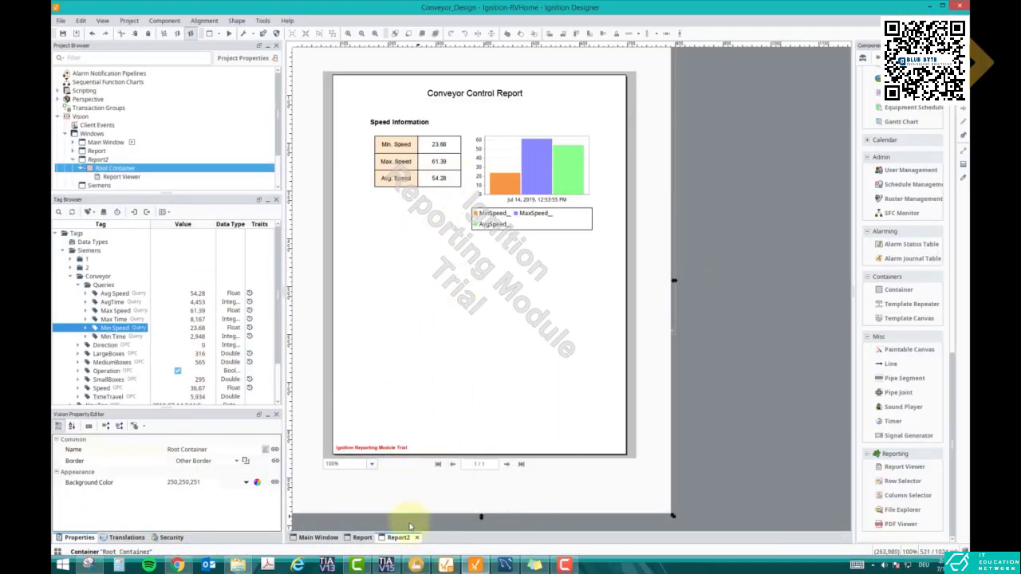
pyautogui.click(318, 537)
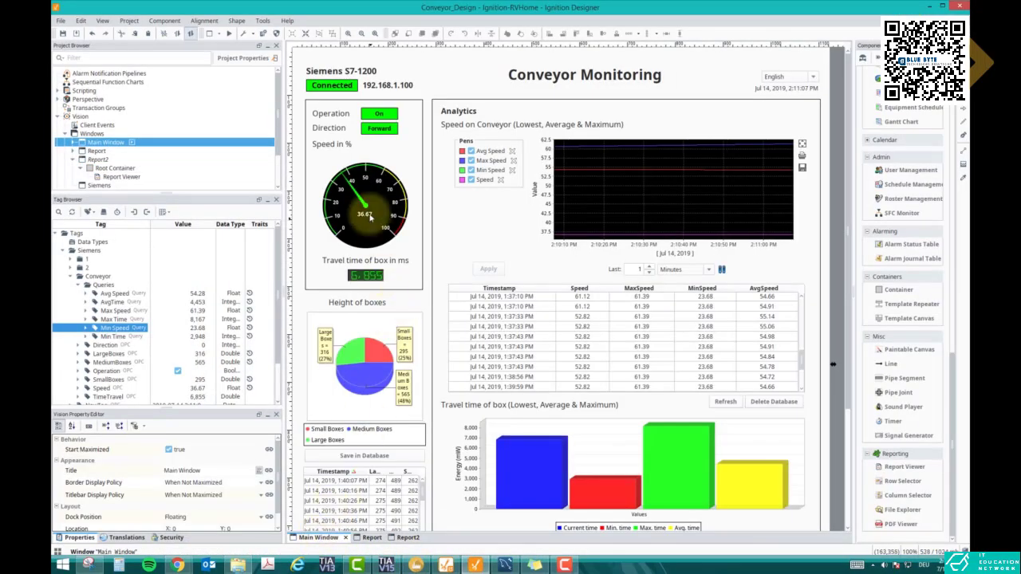
pyautogui.click(407, 538)
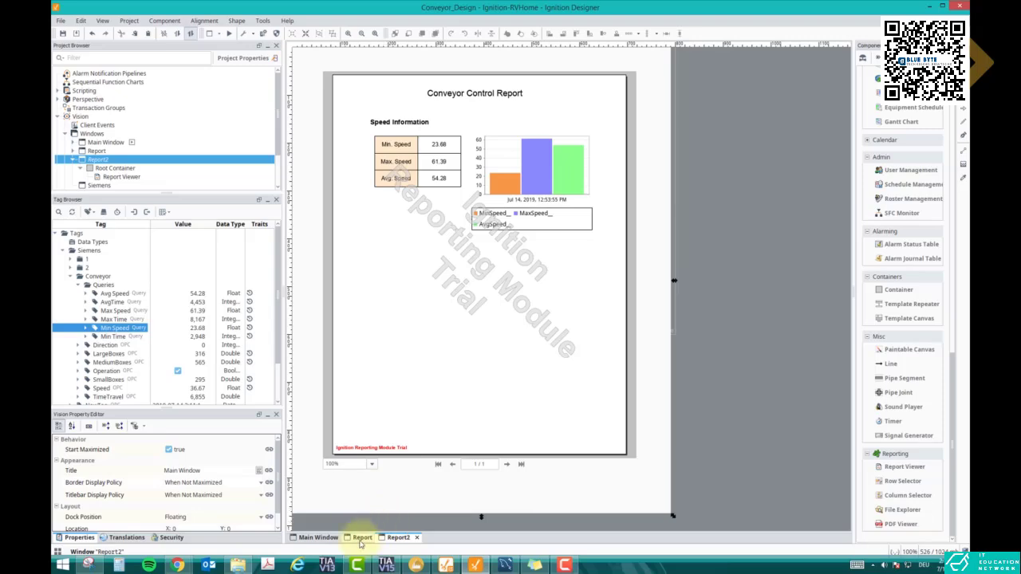
# - Run the Main Window in preview mode and refresh its speed table to show the newest entries
pyautogui.click(316, 538)
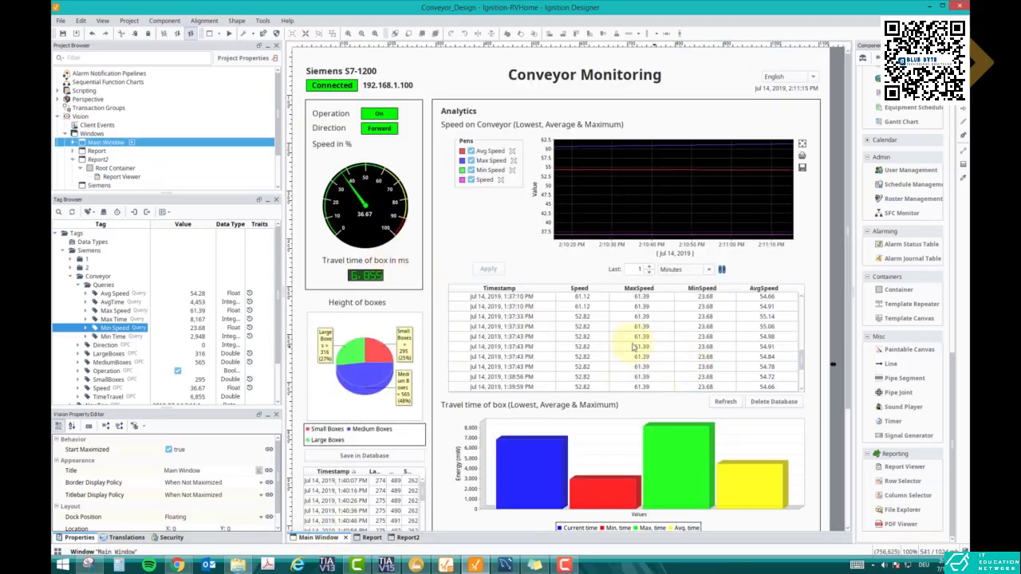
pyautogui.moveTo(803, 360)
pyautogui.mouseDown()
pyautogui.moveTo(803, 376)
pyautogui.moveTo(802, 346)
pyautogui.moveTo(802, 358)
pyautogui.mouseUp()
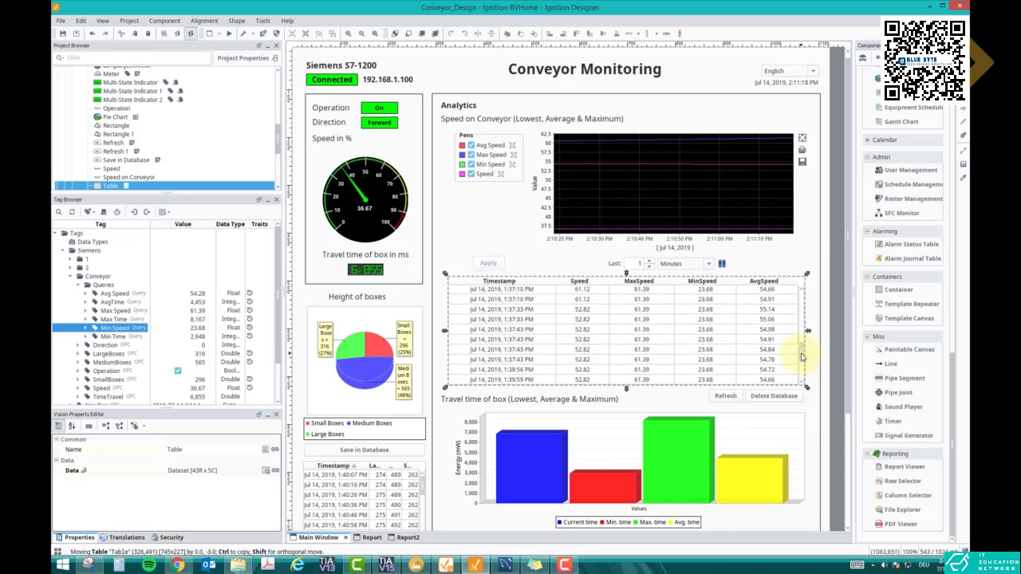
pyautogui.click(229, 32)
pyautogui.moveTo(803, 356); pyautogui.dragTo(803, 378)
pyautogui.click(725, 397)
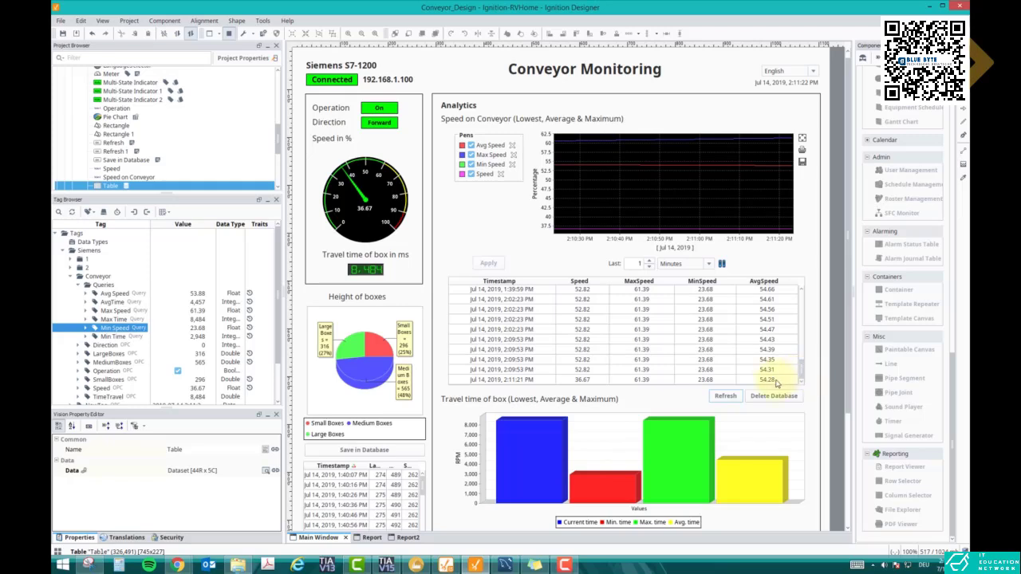
# - Compare the speed values shown in Report2 with those in the Main Window
pyautogui.click(408, 538)
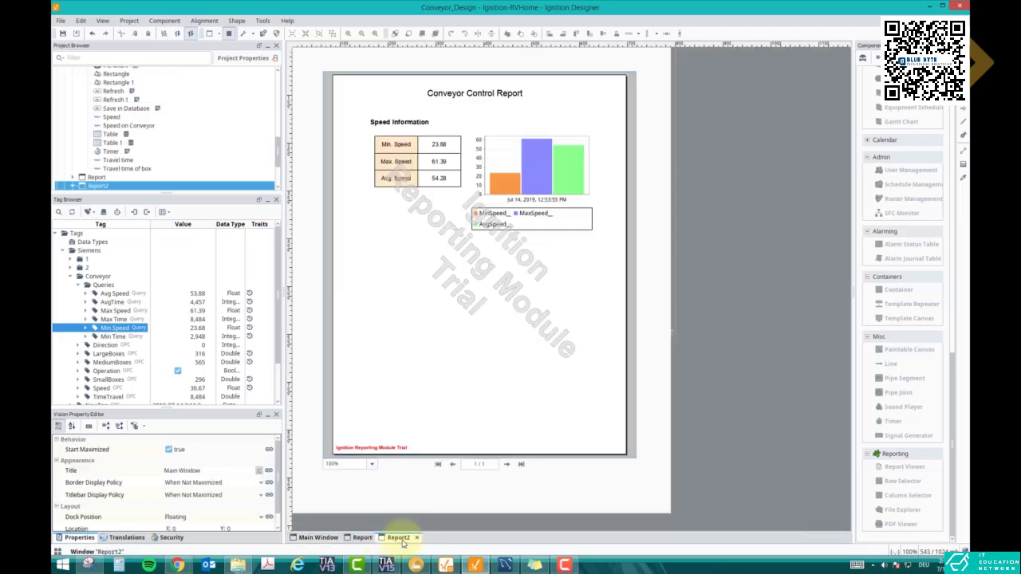
pyautogui.click(319, 538)
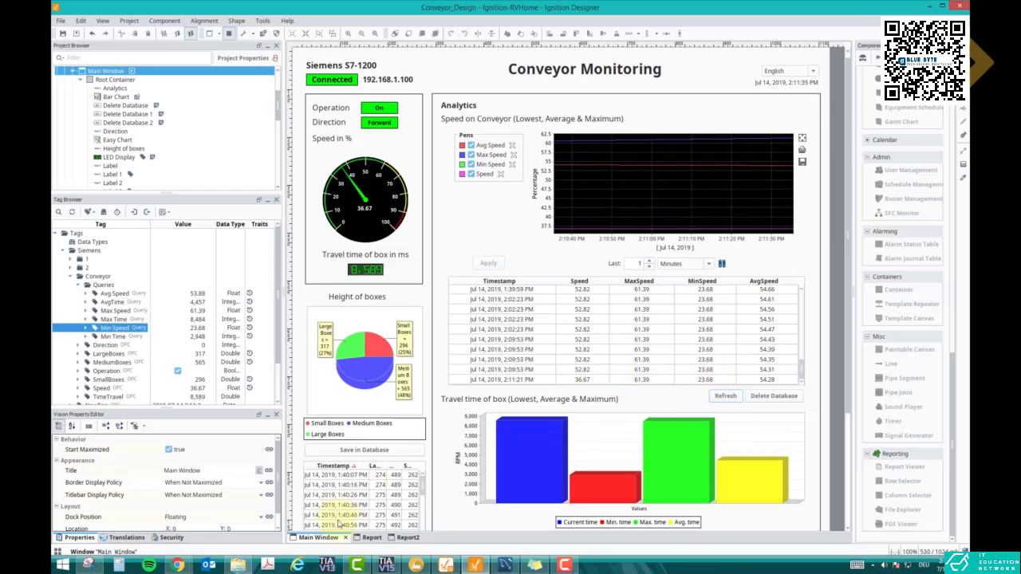
pyautogui.click(403, 538)
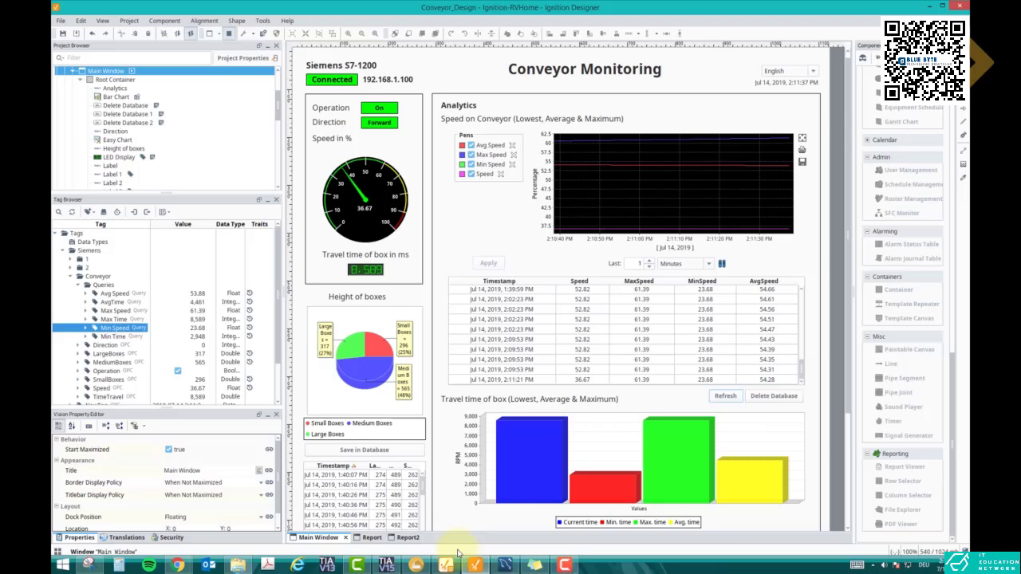
pyautogui.click(319, 537)
# - Switch to Factory I/O, raise the conveyor speed to 70.82 %, and view the newest speed table rows in Ignition's Main Window
pyautogui.click(416, 565)
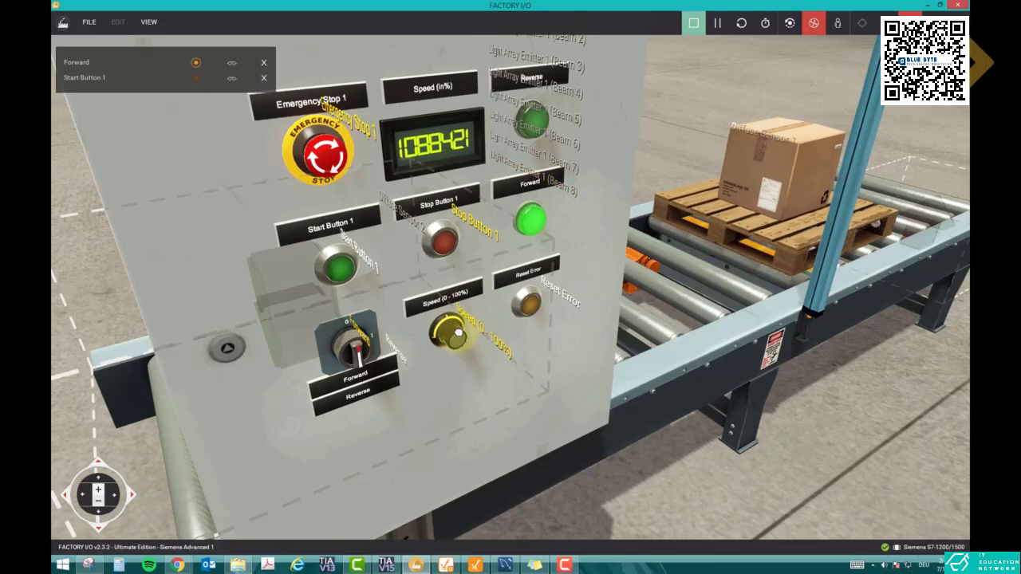
pyautogui.click(417, 565)
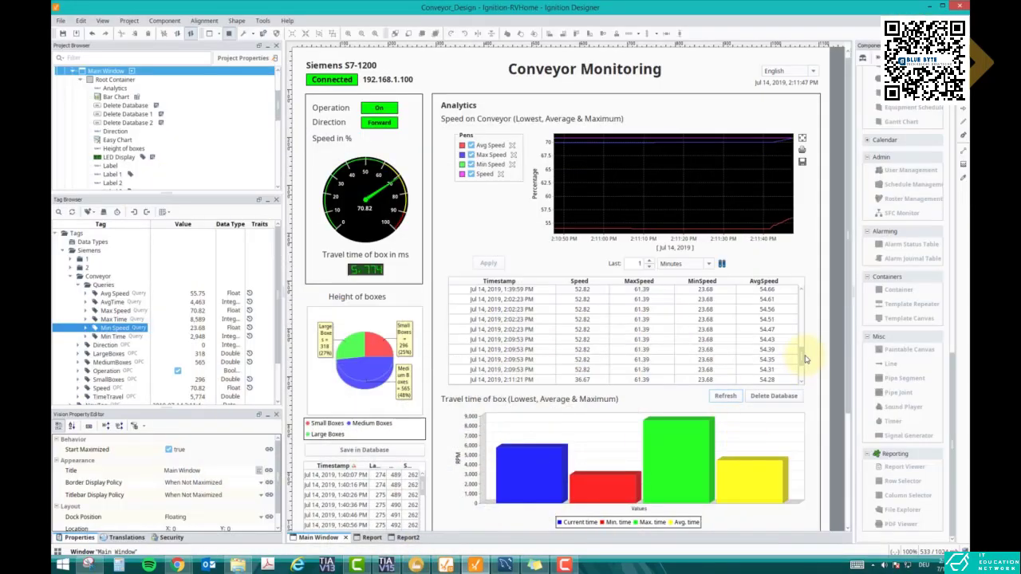
pyautogui.moveTo(802, 356); pyautogui.dragTo(803, 381)
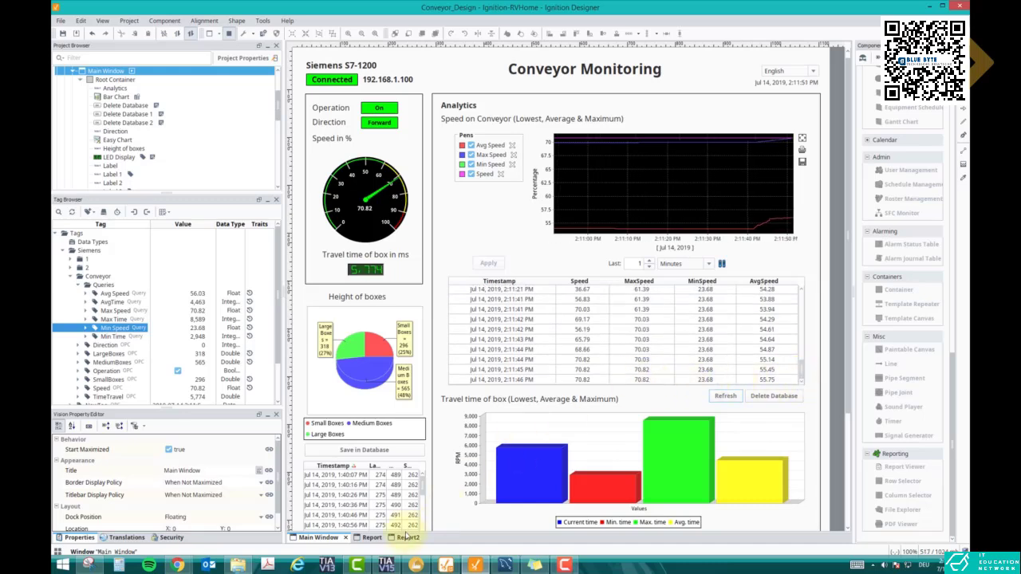
# - Check the report in Report2, and open ReportTest's data setup to examine the Refresh parameter's type and default value
pyautogui.click(407, 538)
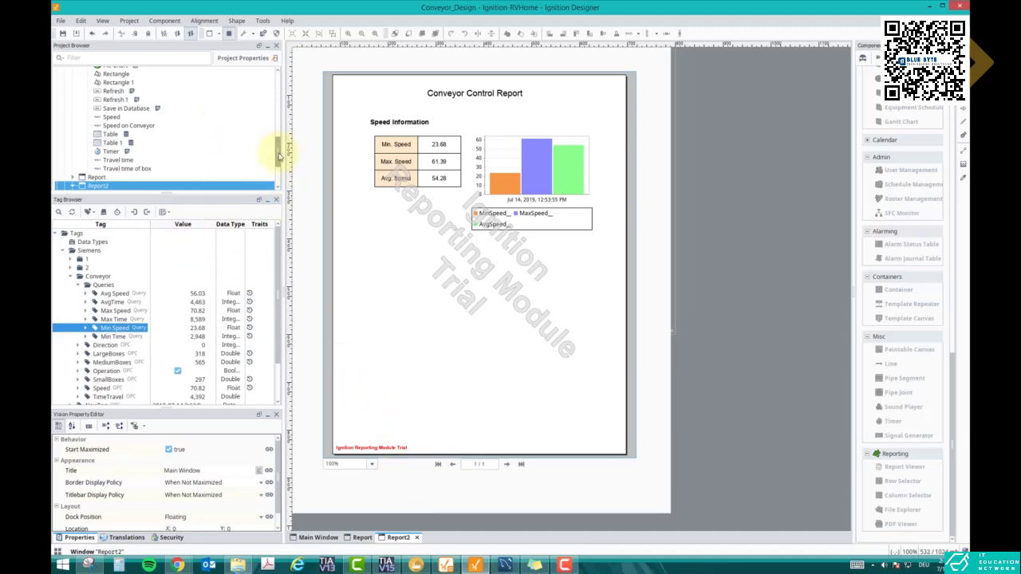
pyautogui.moveTo(280, 156); pyautogui.dragTo(279, 182)
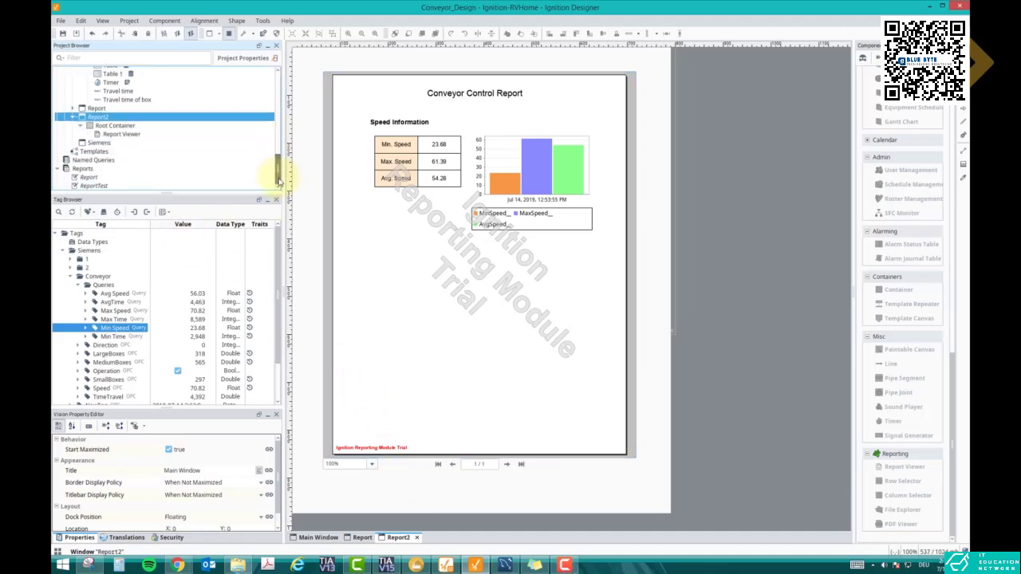
pyautogui.doubleClick(93, 186)
pyautogui.click(357, 50)
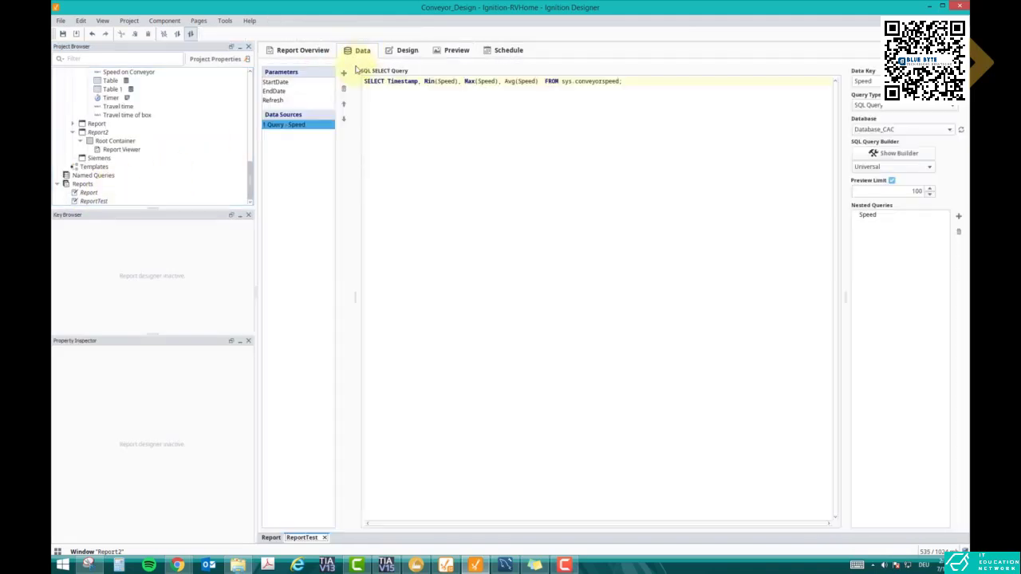
pyautogui.click(281, 101)
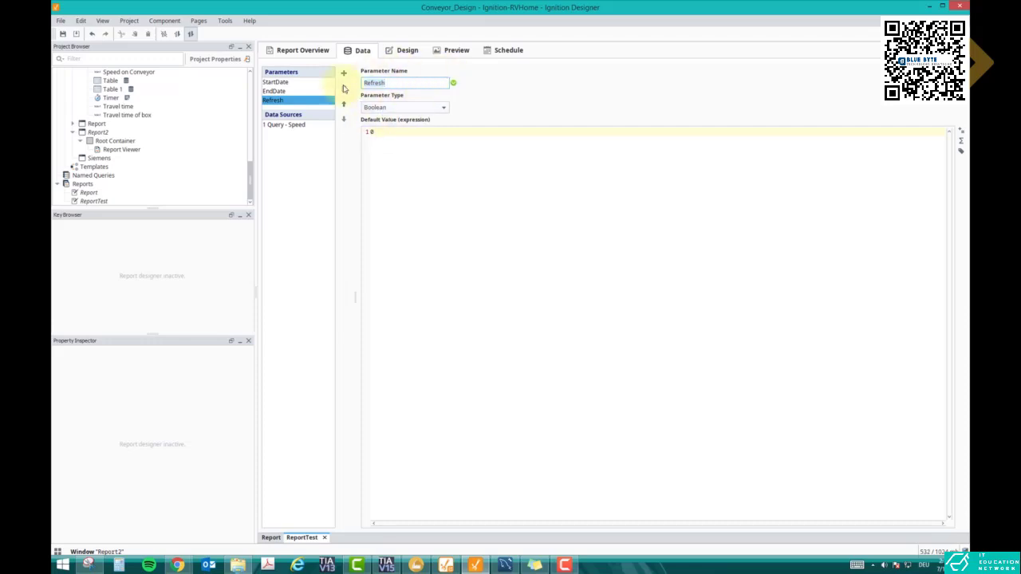
pyautogui.click(379, 132)
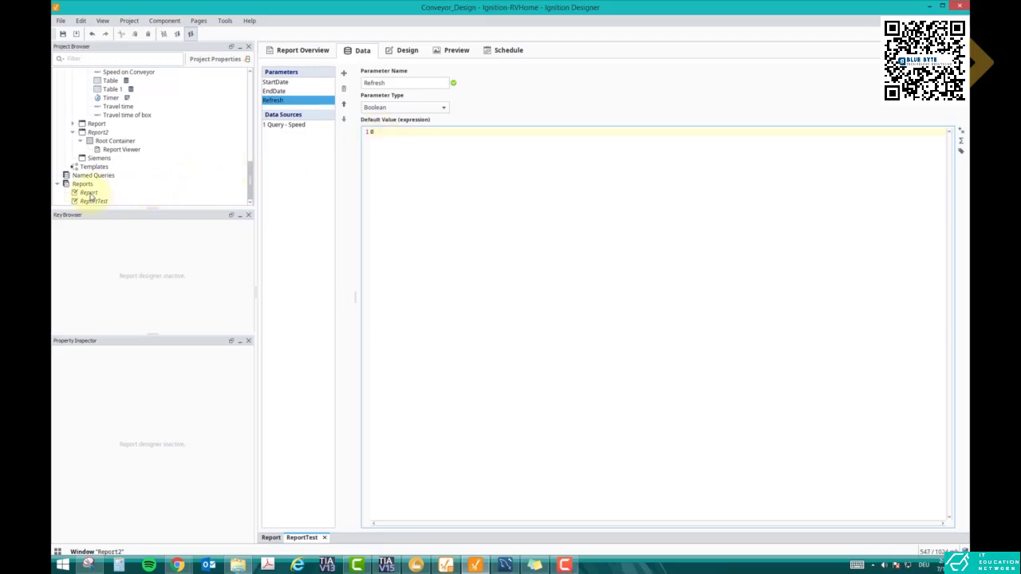
# - Add a button below the report viewer in the Report2 window and name it Refresh
pyautogui.click(116, 149)
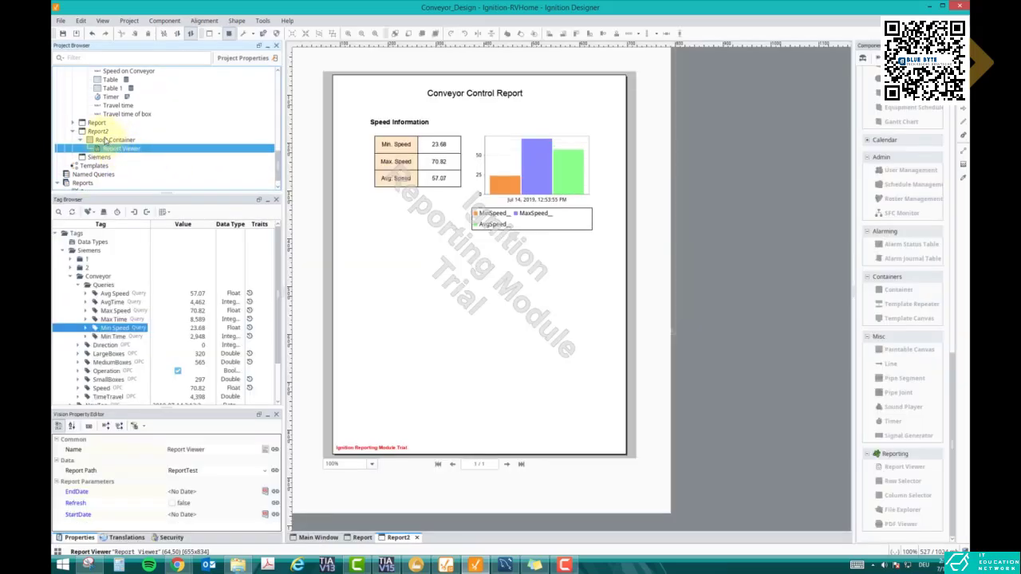
pyautogui.click(103, 133)
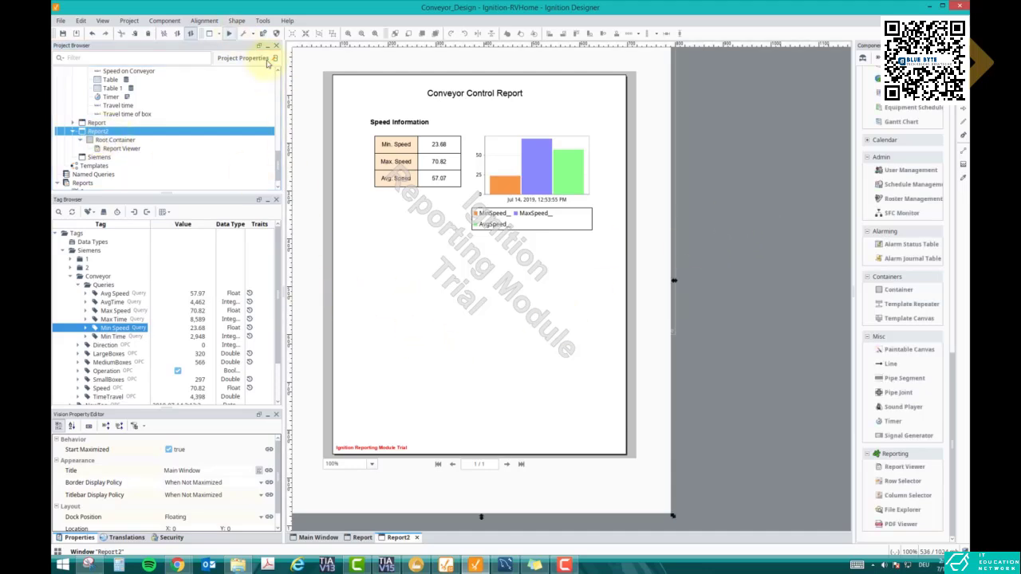
pyautogui.click(811, 239)
pyautogui.scroll(5, 885, 296)
pyautogui.scroll(10, 893, 309)
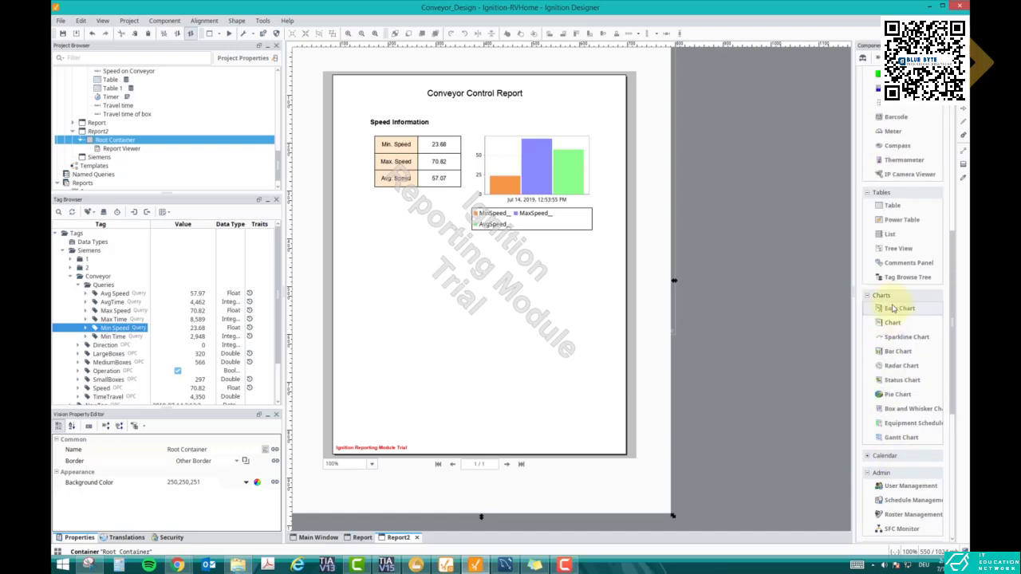
pyautogui.scroll(3, 885, 267)
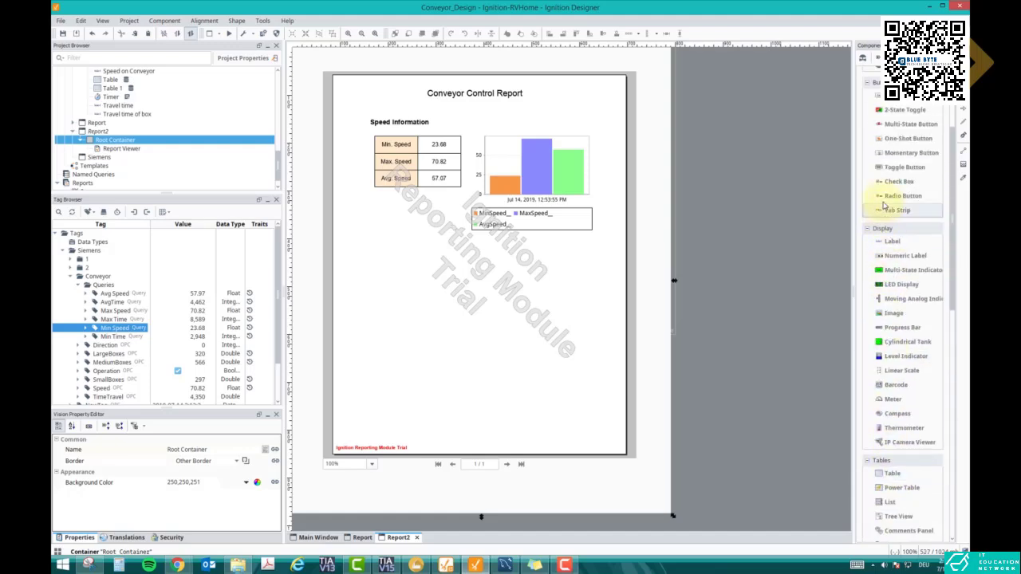
pyautogui.moveTo(894, 171); pyautogui.dragTo(475, 486)
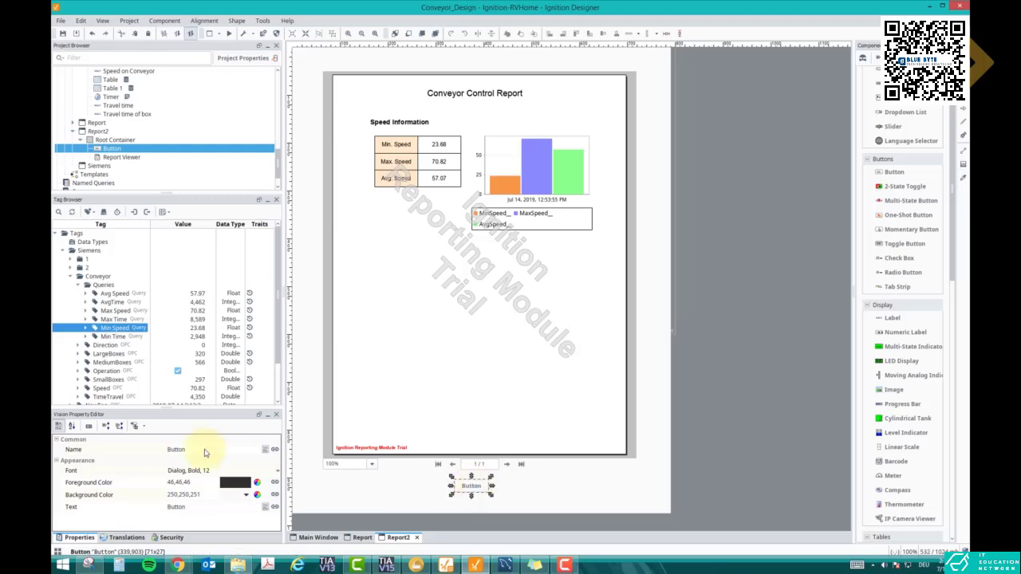
pyautogui.click(203, 452)
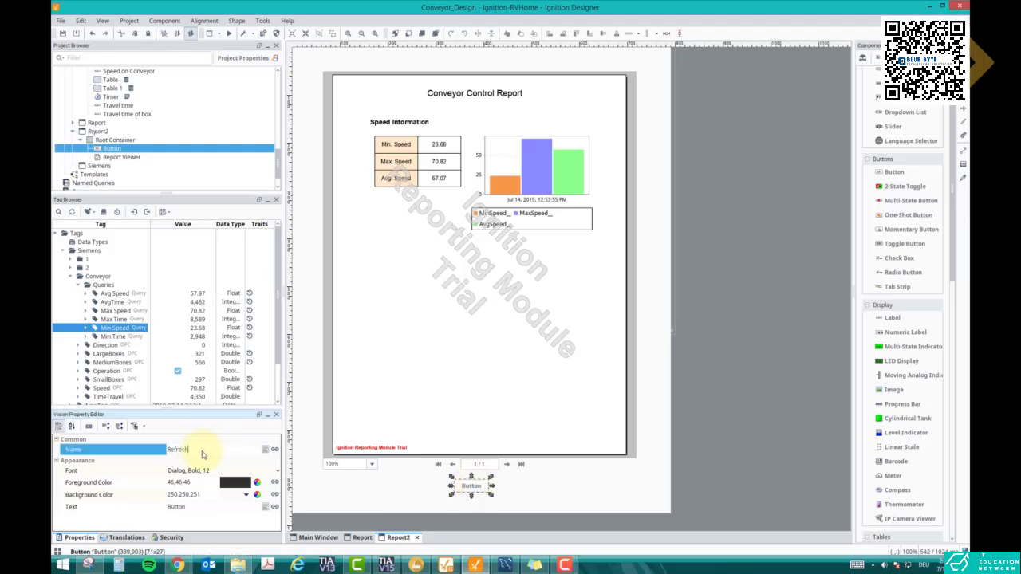
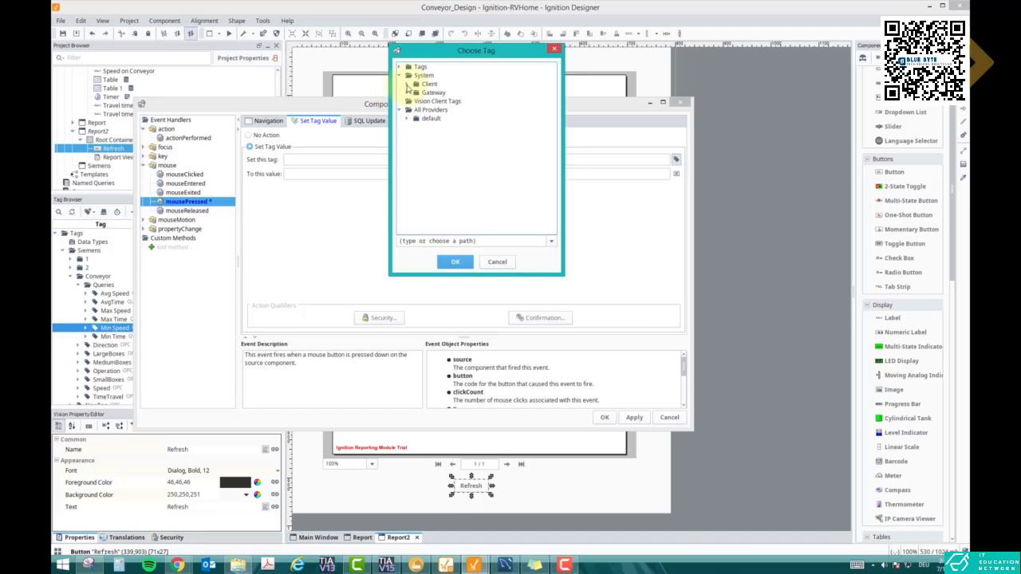
# - Browse the Siemens, Vision Client and default provider tags for one that the Refresh button's mousePressed event could set
pyautogui.click(399, 67)
pyautogui.click(400, 67)
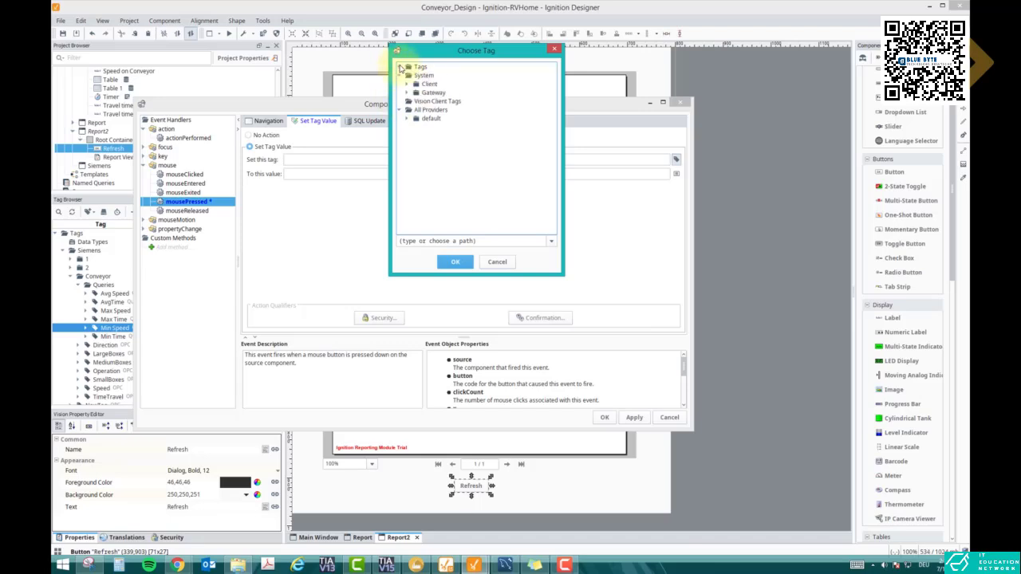
pyautogui.click(400, 67)
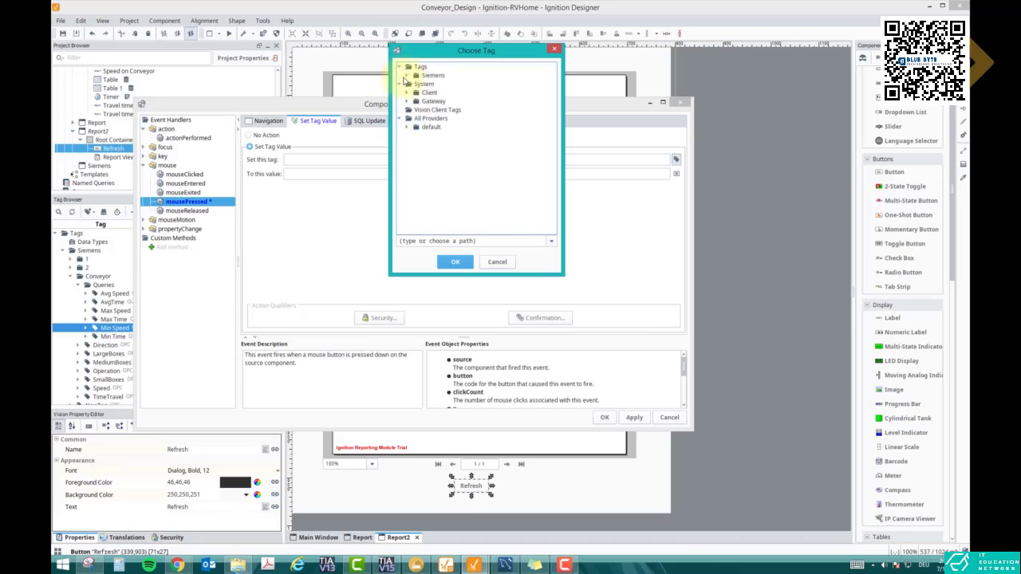
pyautogui.click(414, 136)
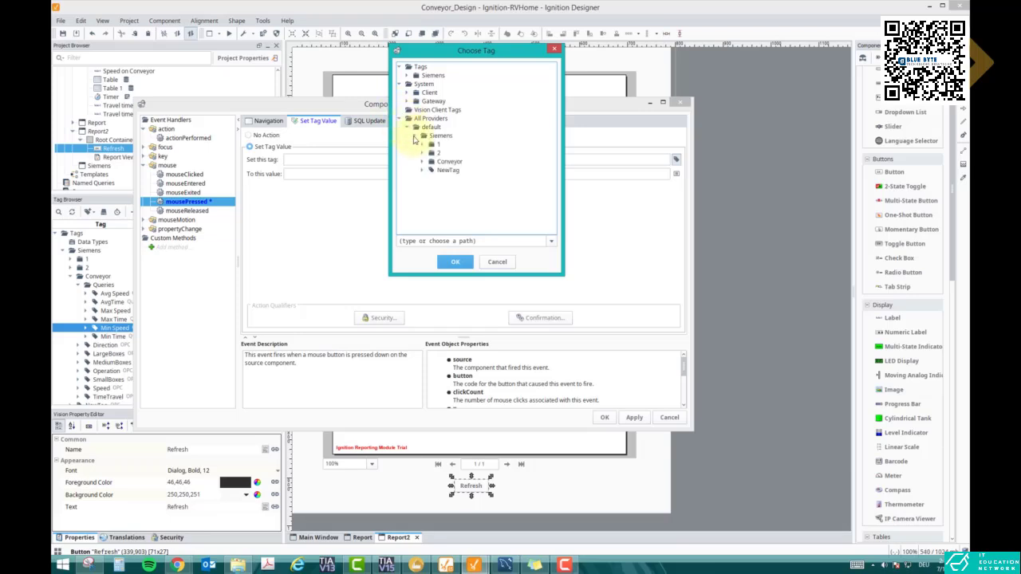
pyautogui.click(408, 118)
pyautogui.click(422, 109)
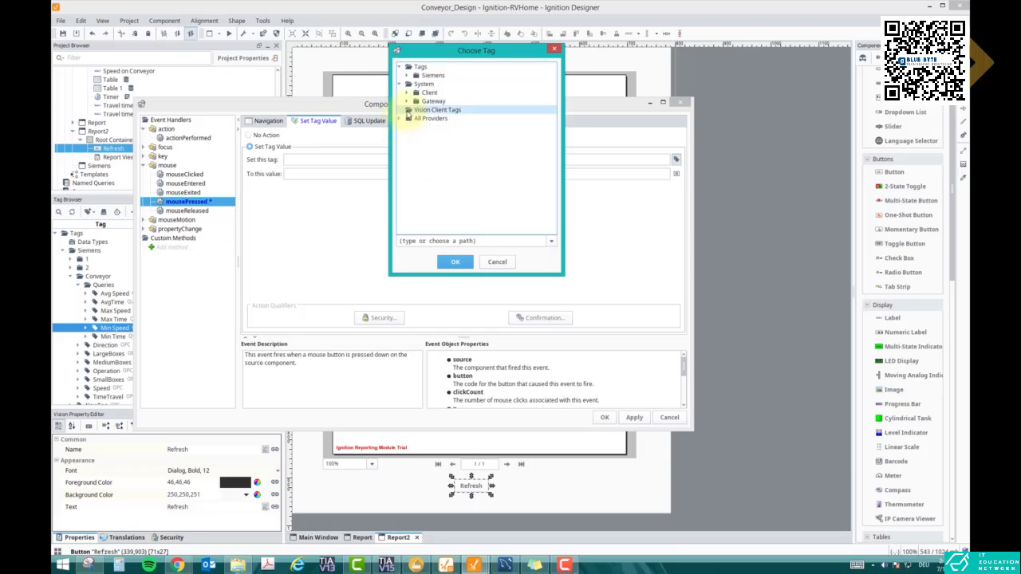
pyautogui.click(408, 76)
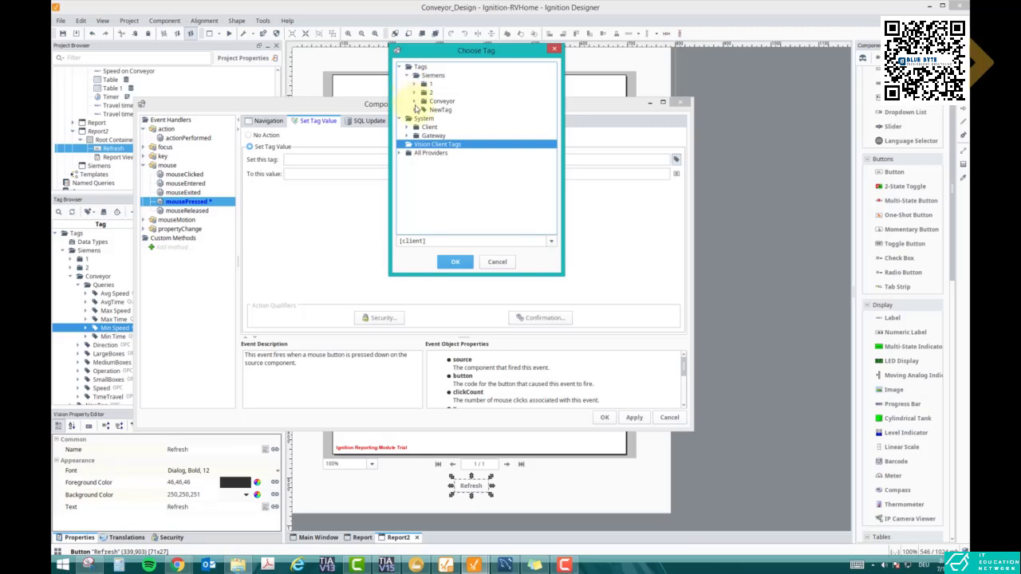
pyautogui.click(415, 101)
pyautogui.click(407, 75)
pyautogui.click(496, 261)
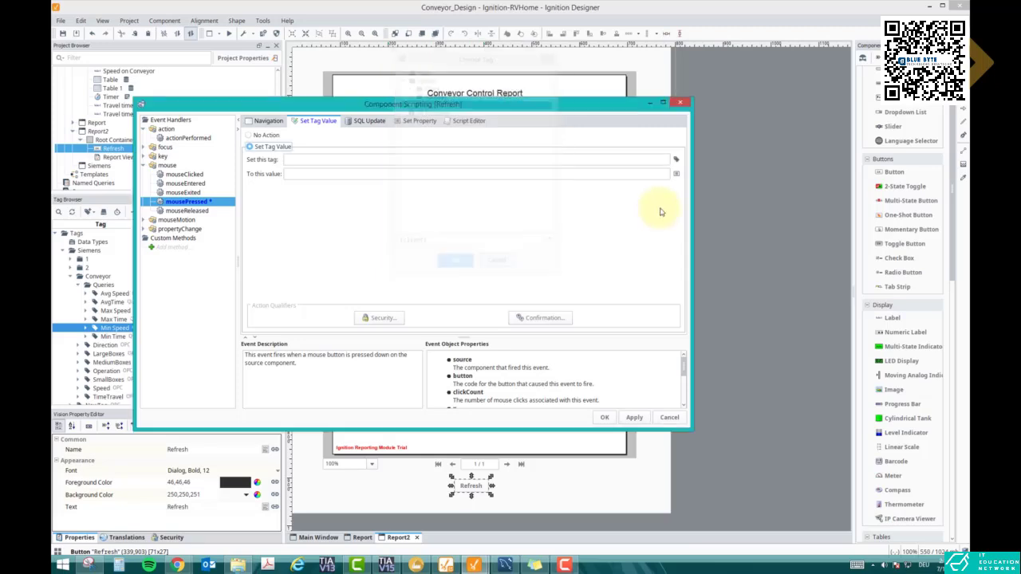
# - Try to use the Report Viewer's Refresh property as the value for the Refresh button's mousePressed Set Tag Value action
pyautogui.click(675, 173)
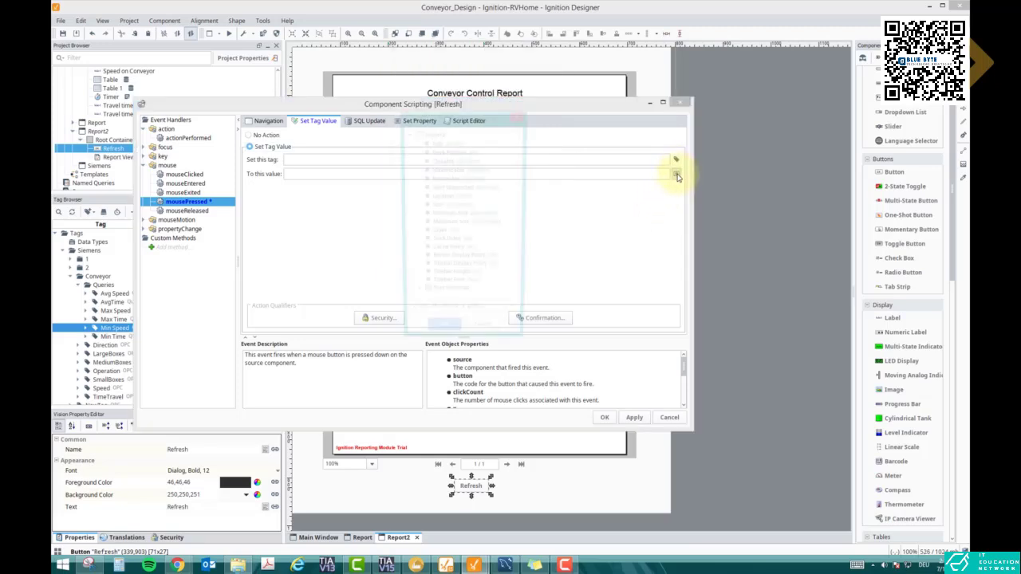
pyautogui.click(440, 234)
pyautogui.click(415, 297)
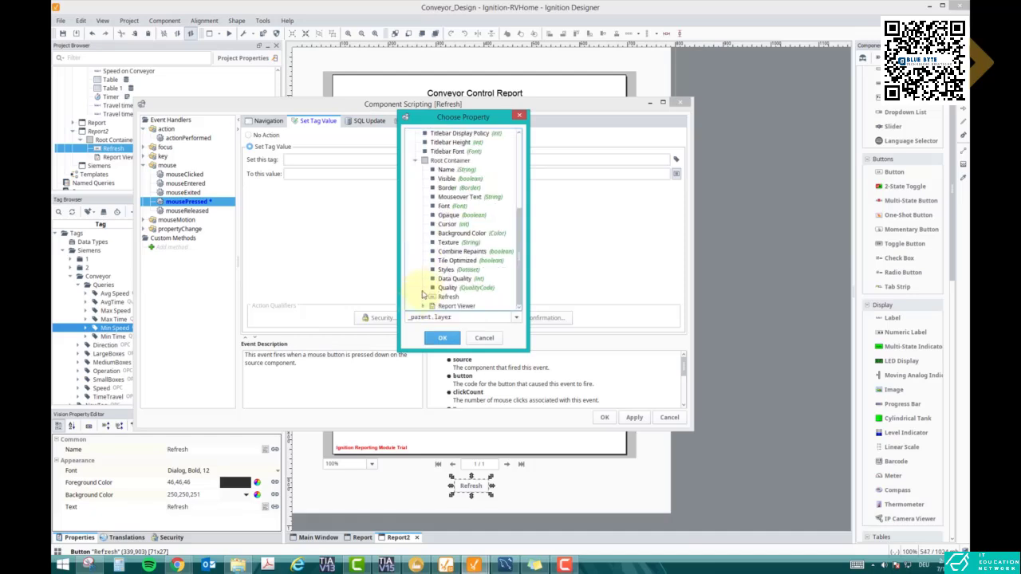
pyautogui.click(425, 306)
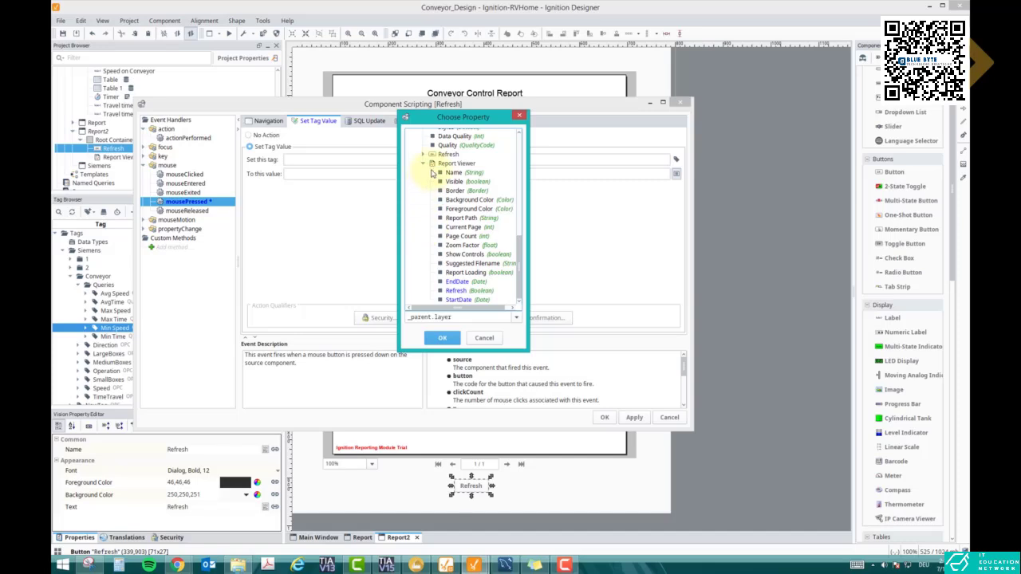
pyautogui.click(453, 291)
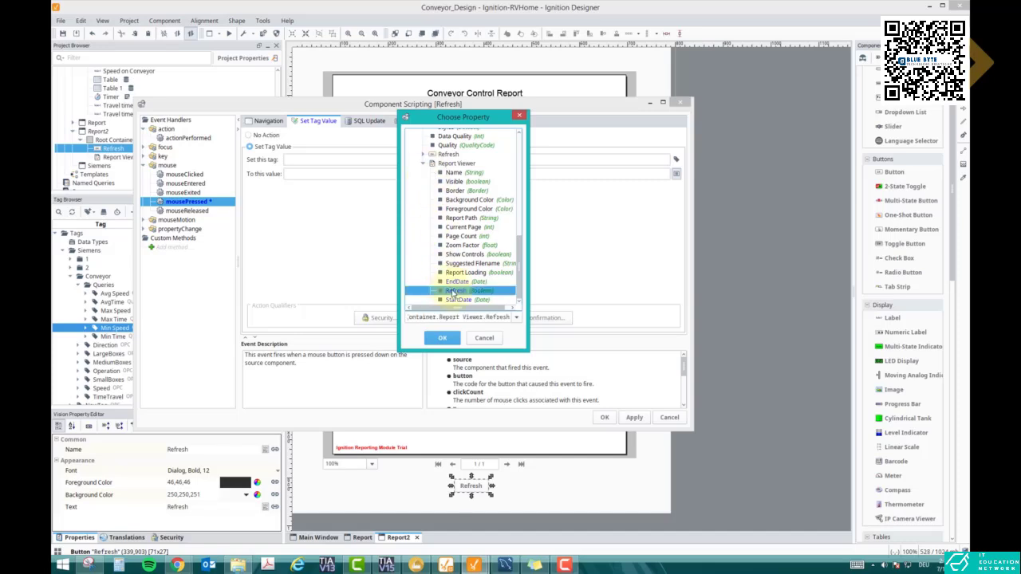
pyautogui.scroll(3, 435, 240)
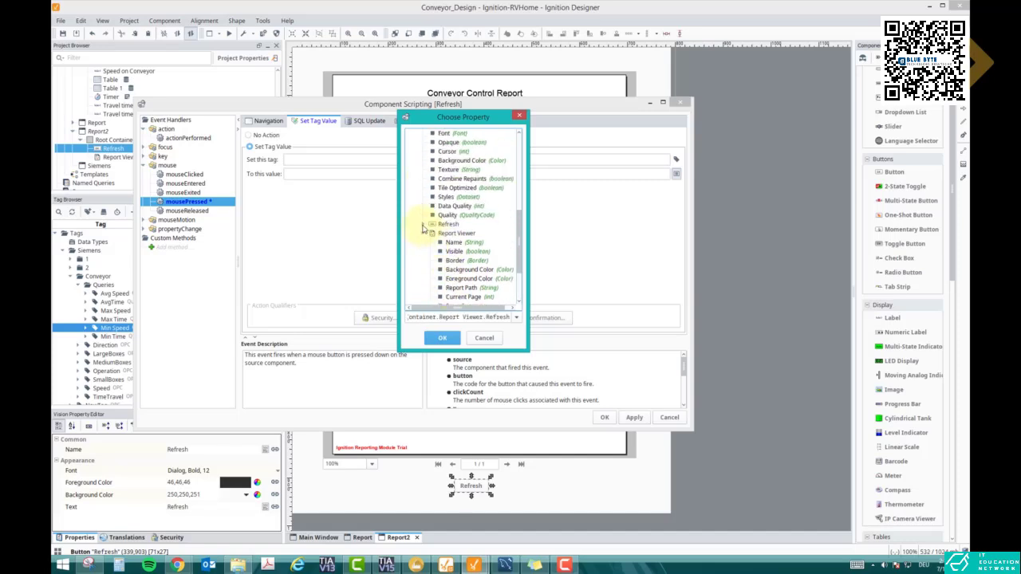
pyautogui.click(427, 225)
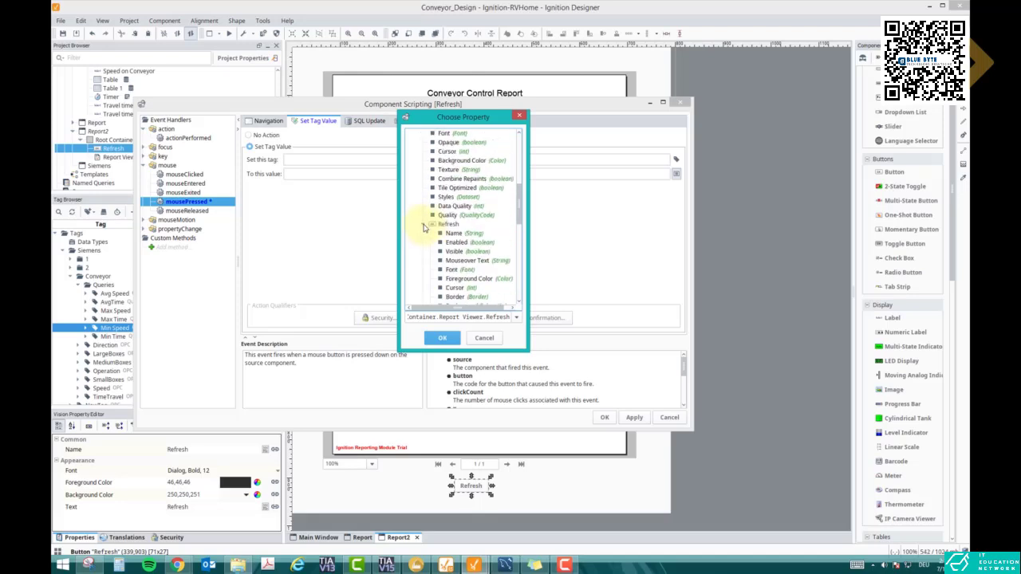
pyautogui.click(424, 227)
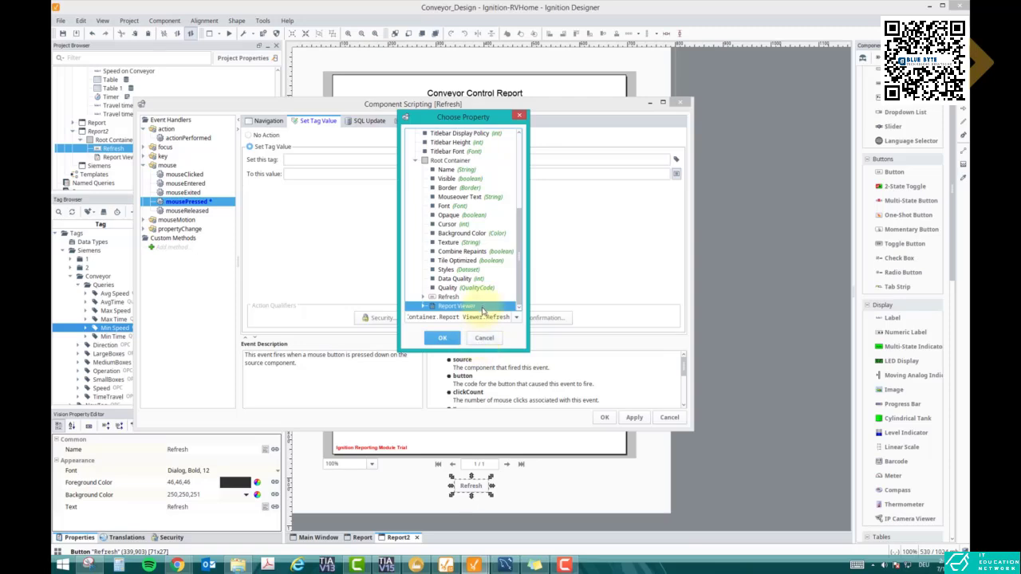
pyautogui.click(423, 307)
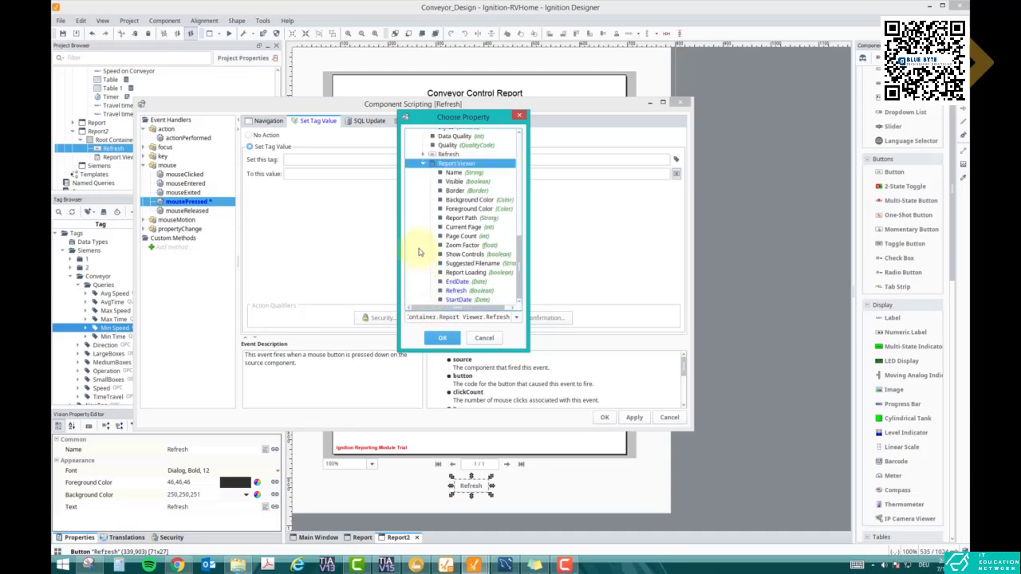
pyautogui.click(457, 290)
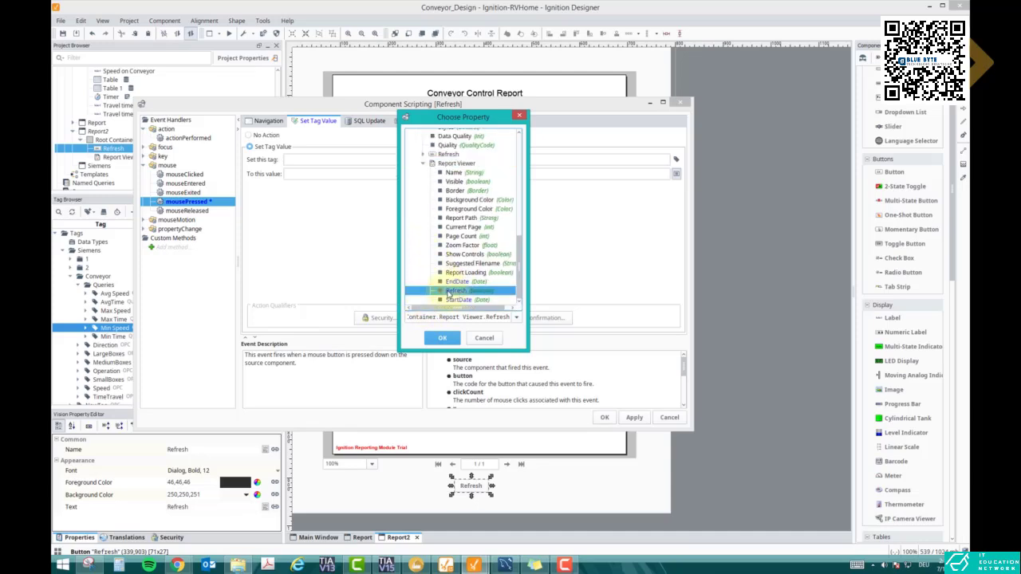
pyautogui.click(442, 337)
pyautogui.click(632, 418)
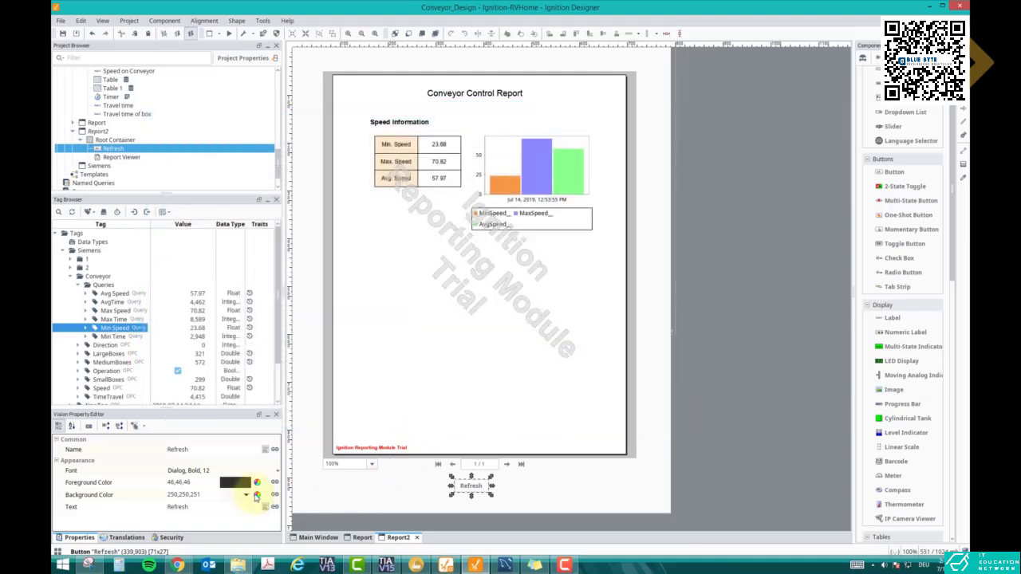
# - Rename the Boolean parameter Refresh of ReportTest as Refresh2
pyautogui.click(362, 538)
pyautogui.click(89, 183)
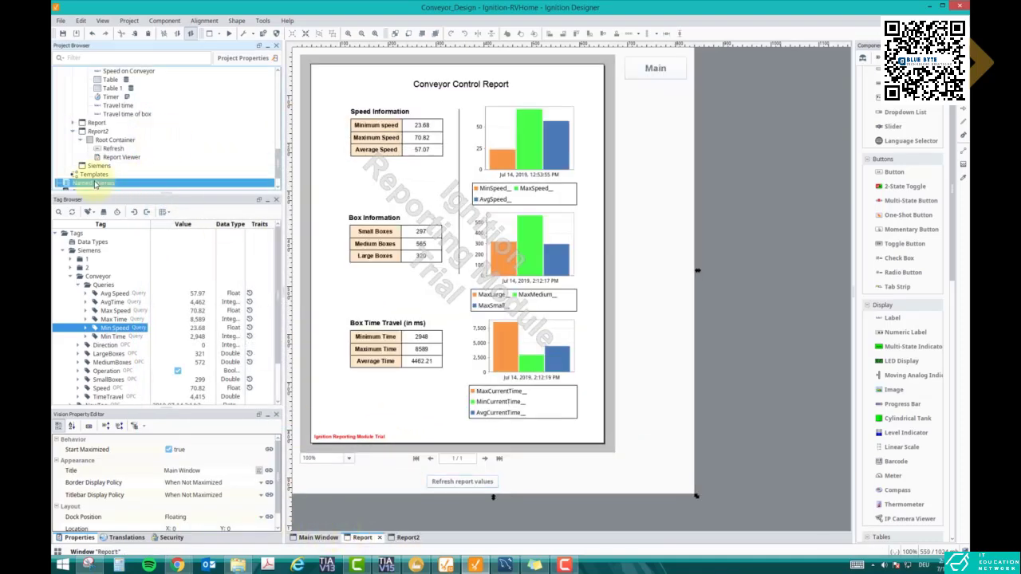
pyautogui.doubleClick(93, 230)
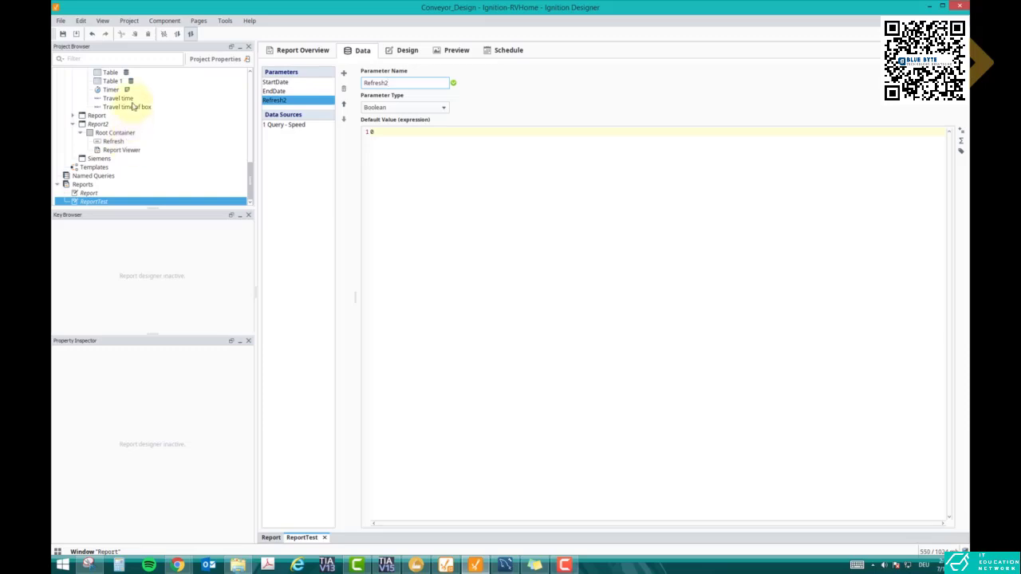
# - Open the scripting of Report2's Refresh button and enable the Set Tag Value action for its mousePressed event
pyautogui.moveTo(241, 175); pyautogui.dragTo(250, 88)
pyautogui.click(82, 119)
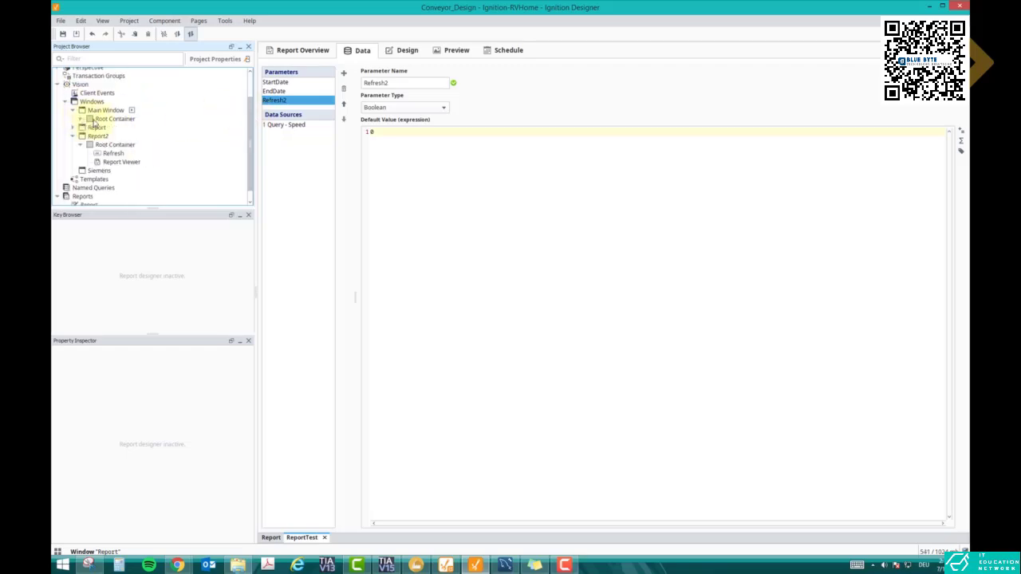
pyautogui.doubleClick(97, 137)
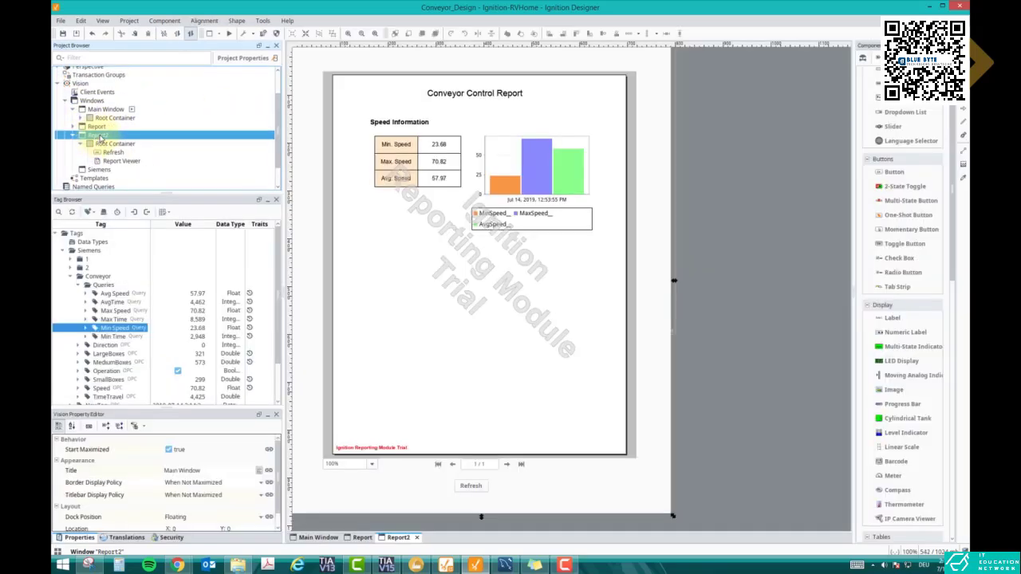
pyautogui.click(457, 477)
pyautogui.hotkey('ctrl', 'j')
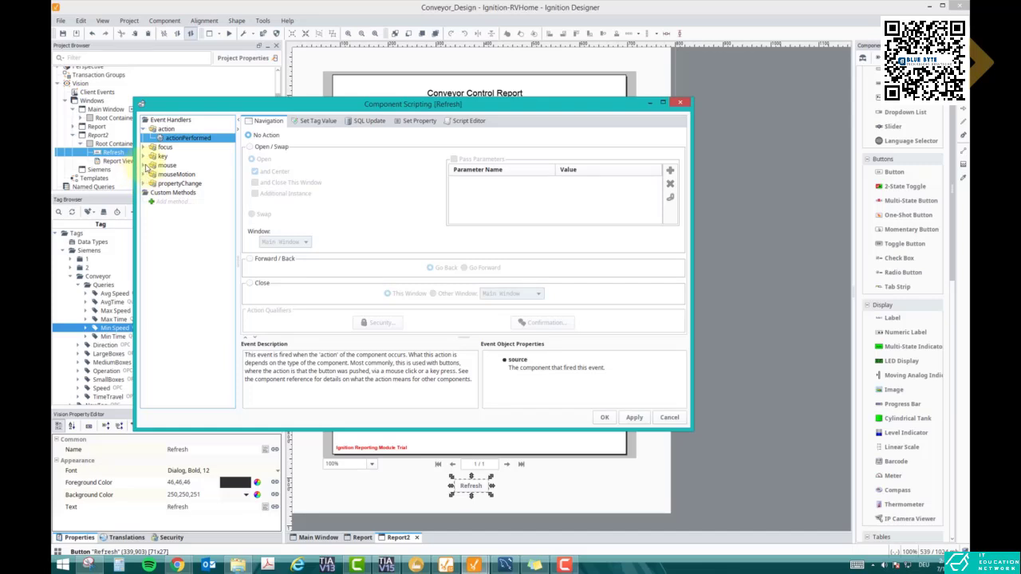
pyautogui.click(146, 165)
pyautogui.click(185, 201)
pyautogui.click(318, 120)
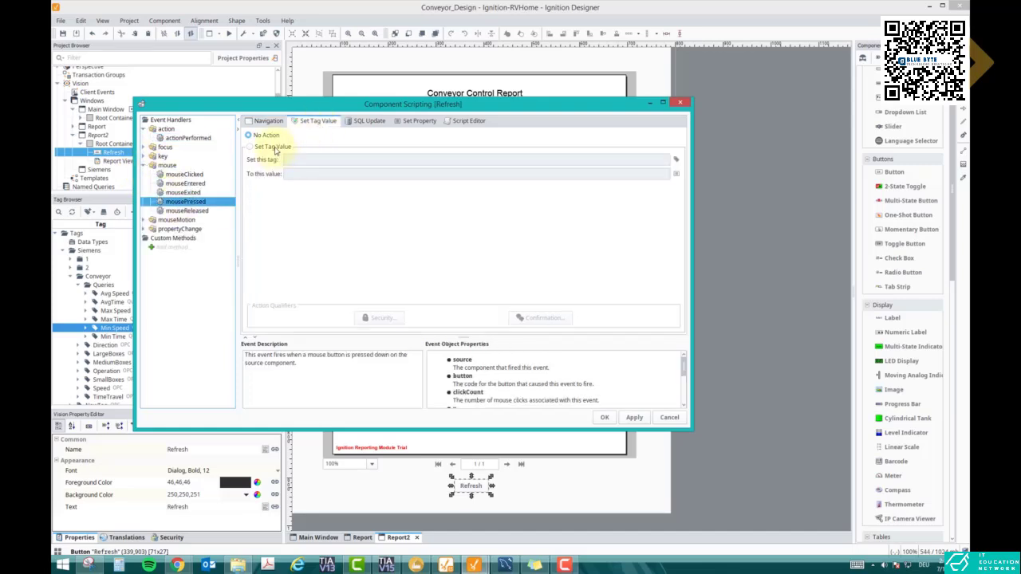
pyautogui.click(273, 149)
pyautogui.click(675, 159)
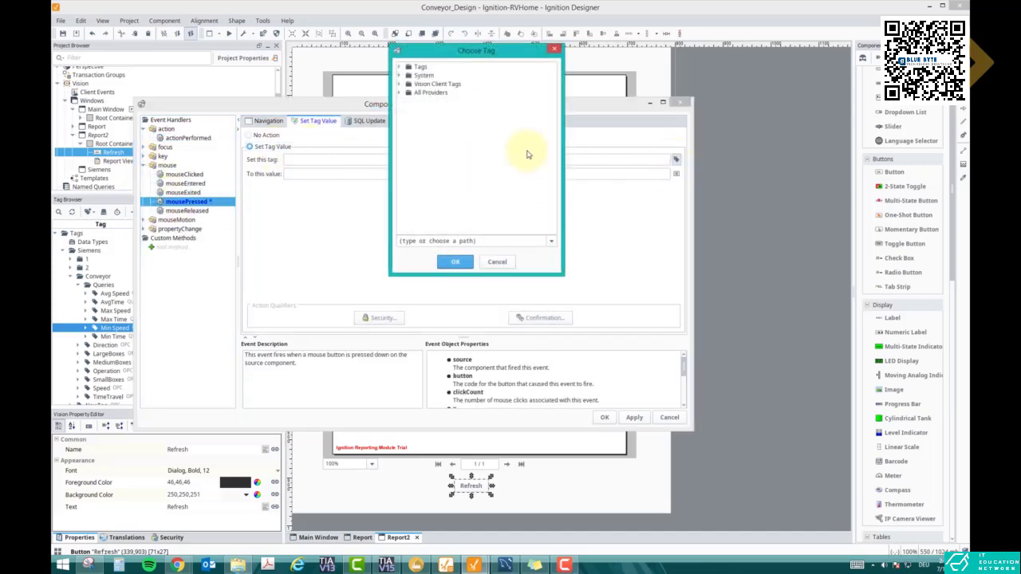
pyautogui.click(507, 262)
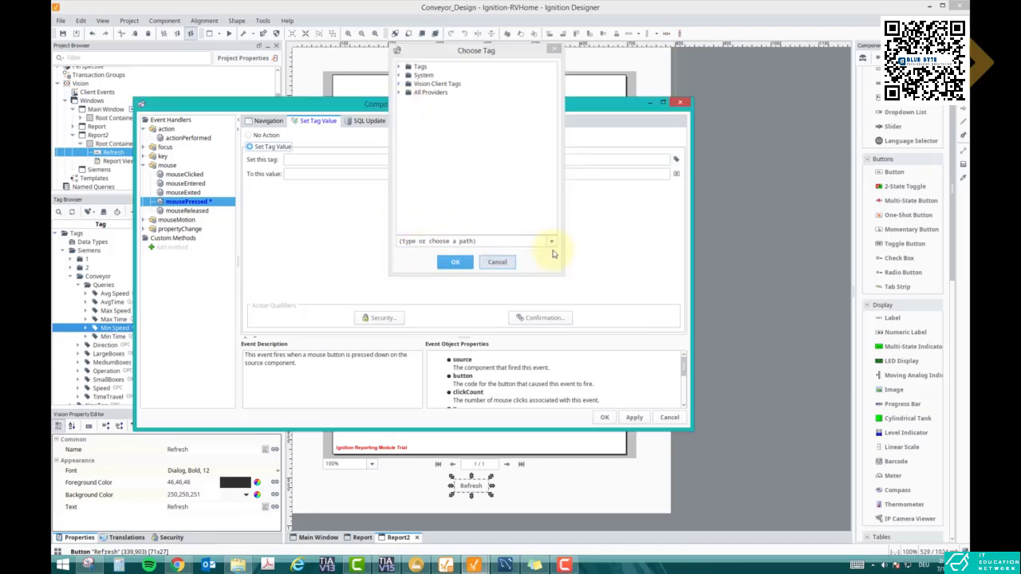
# - Try a mousePressed Set Tag Value action with 1 as the tag and the Report Viewer's Refresh2 property as the value
pyautogui.click(676, 173)
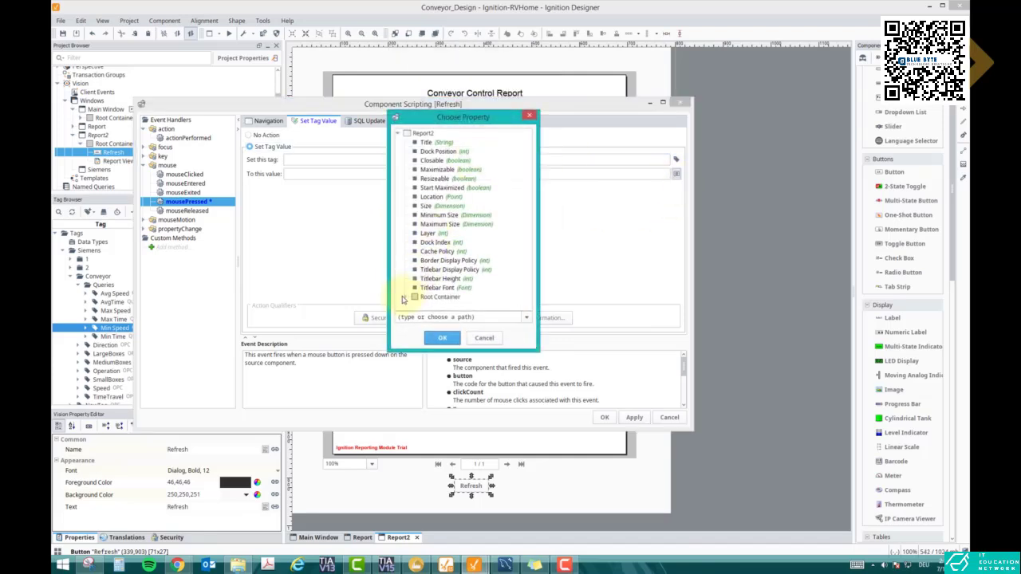
pyautogui.click(404, 298)
pyautogui.scroll(-1, 417, 301)
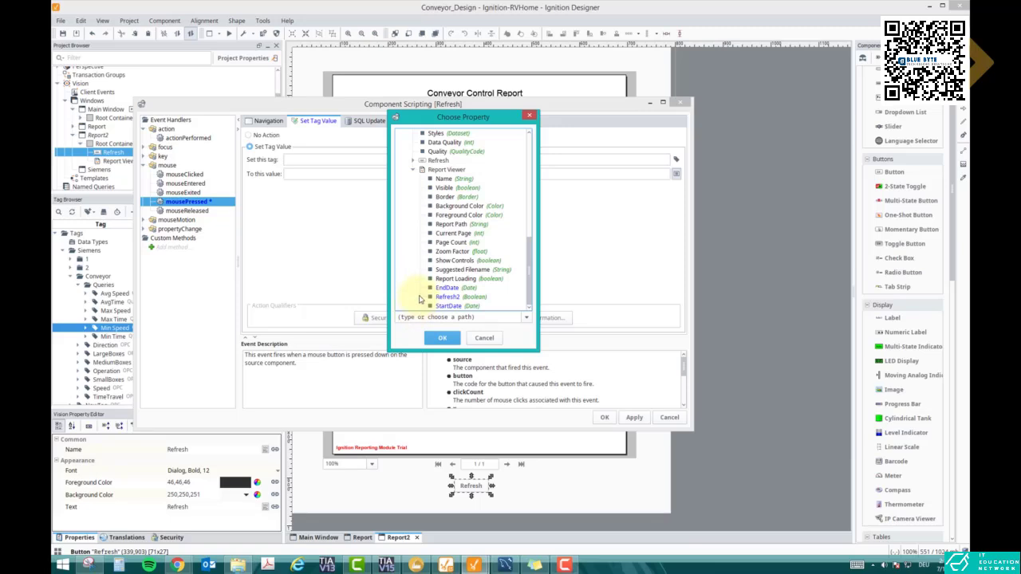
pyautogui.click(441, 297)
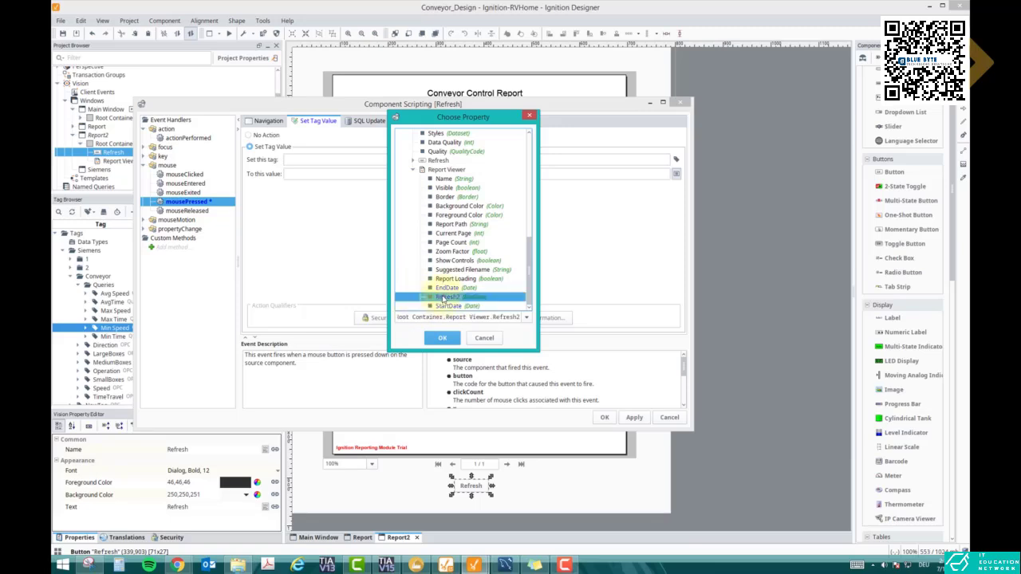
pyautogui.click(442, 337)
pyautogui.click(355, 162)
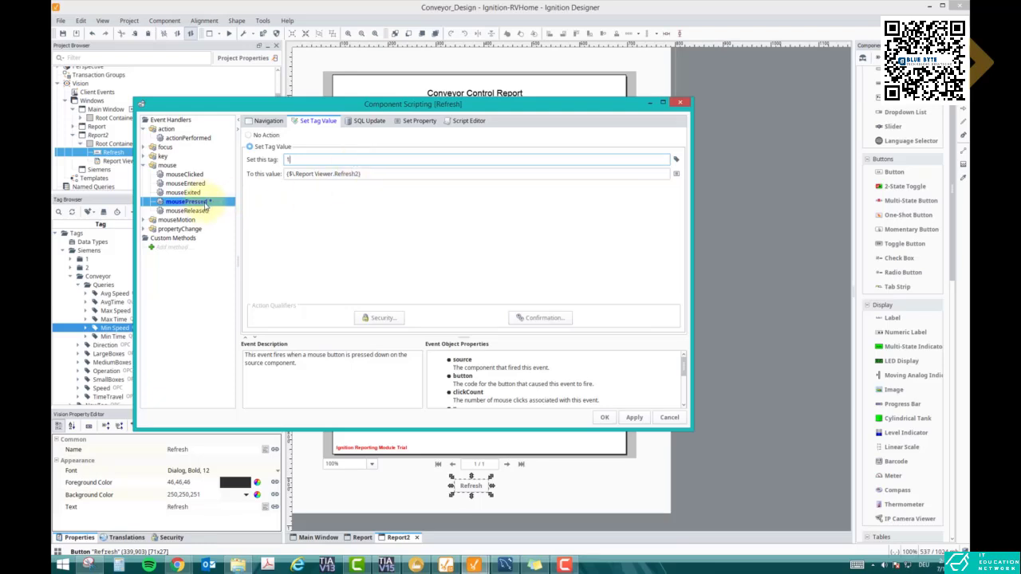
# - Try the same Report Viewer Refresh2 value for the mouseReleased Set Tag Value action, with 0 as the tag, and save the scripting
pyautogui.moveTo(368, 174); pyautogui.dragTo(269, 173)
pyautogui.hotkey('ctrl', 'c')
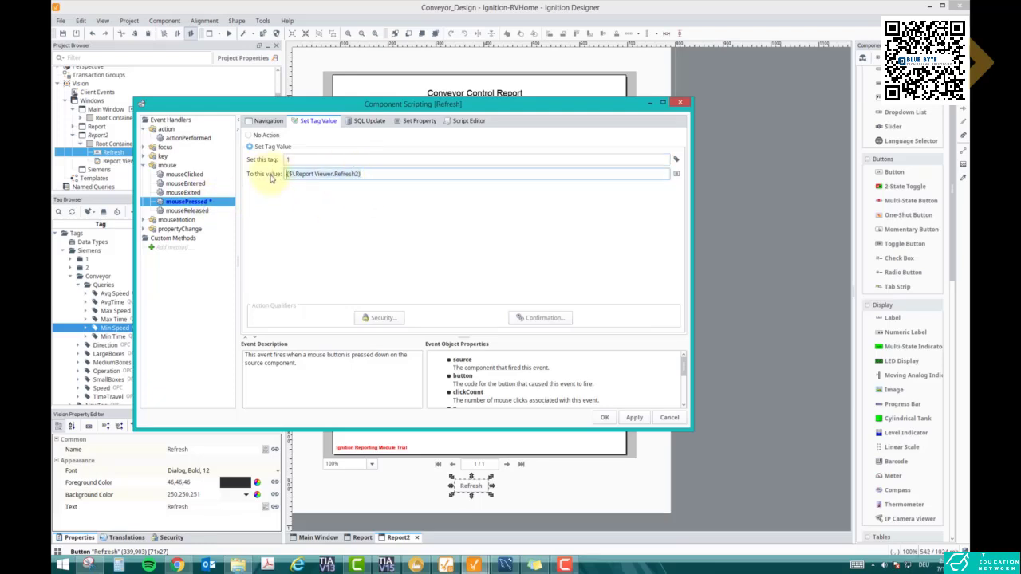
pyautogui.click(187, 211)
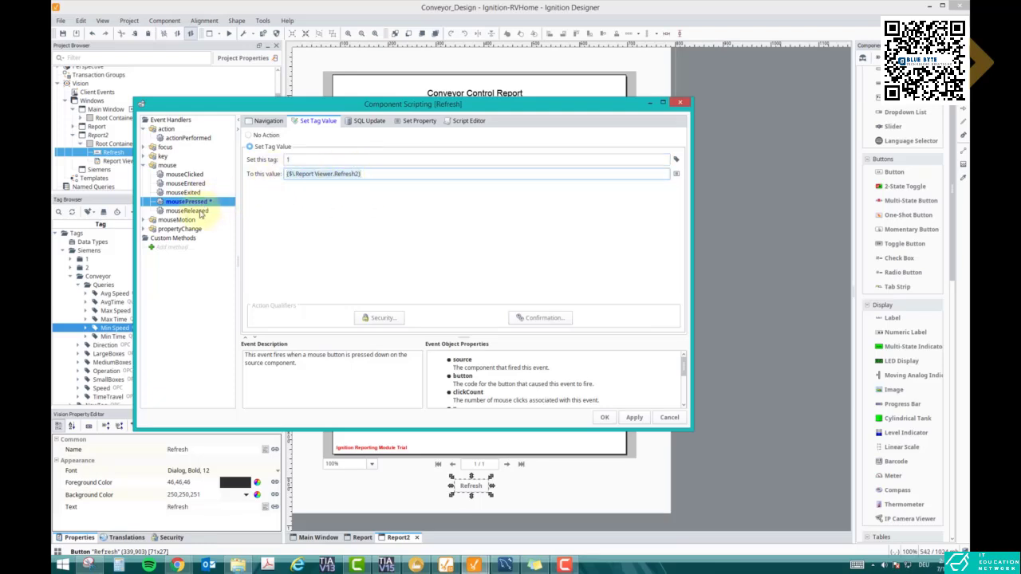
pyautogui.click(290, 172)
pyautogui.hotkey('ctrl', 'v')
pyautogui.click(310, 158)
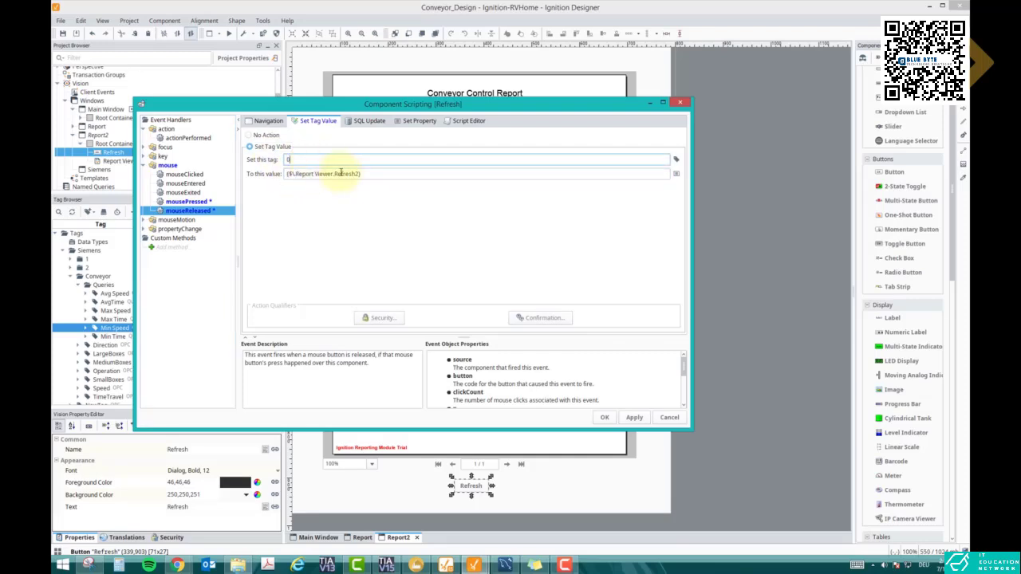
pyautogui.write('0')
pyautogui.click(605, 417)
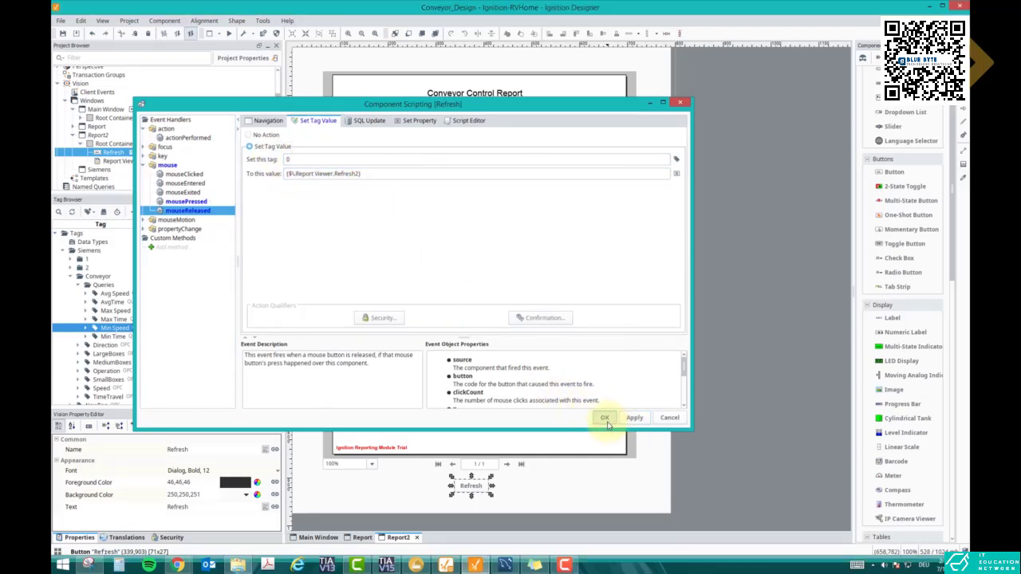
# - Preview Report2 and compare its speed values with the newest records in the Main Window's speed table
pyautogui.click(470, 499)
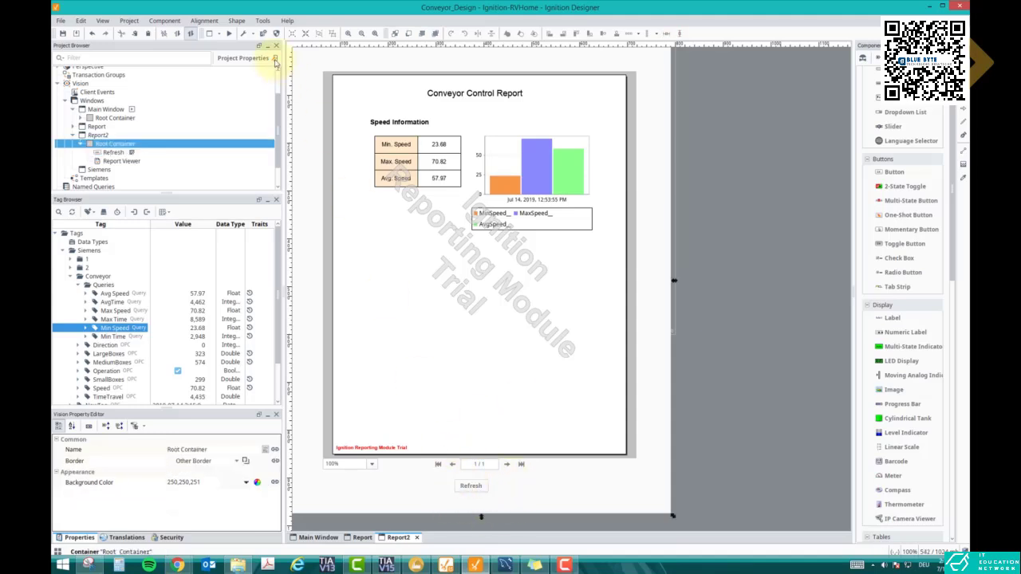
pyautogui.click(229, 34)
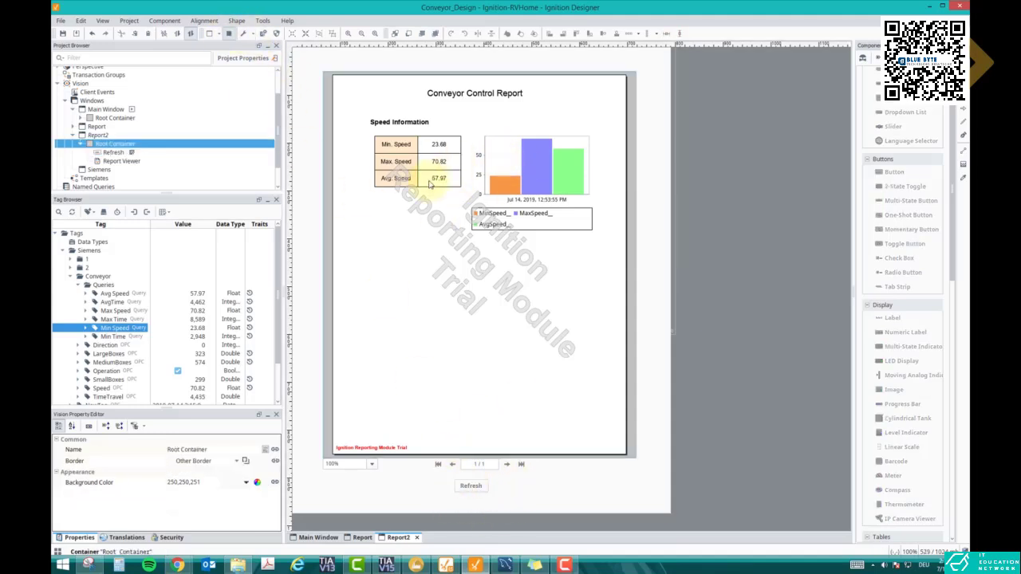
pyautogui.click(318, 537)
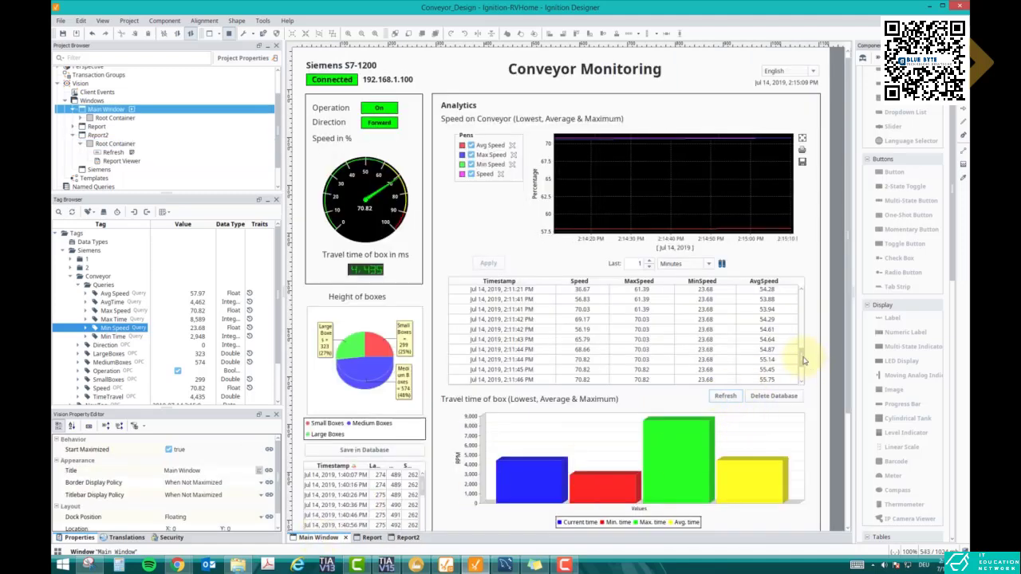
pyautogui.moveTo(804, 363); pyautogui.dragTo(790, 386)
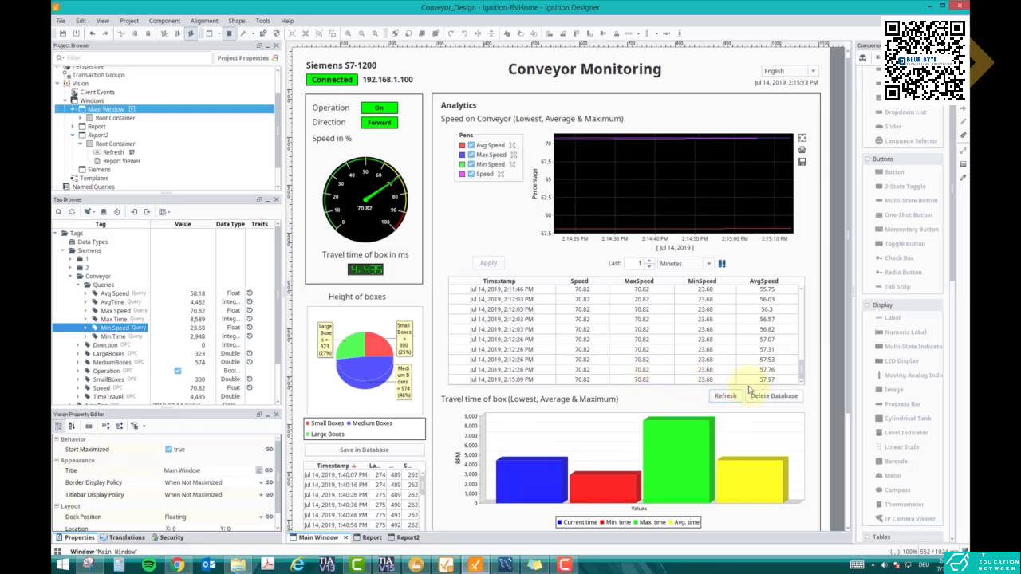
pyautogui.click(403, 538)
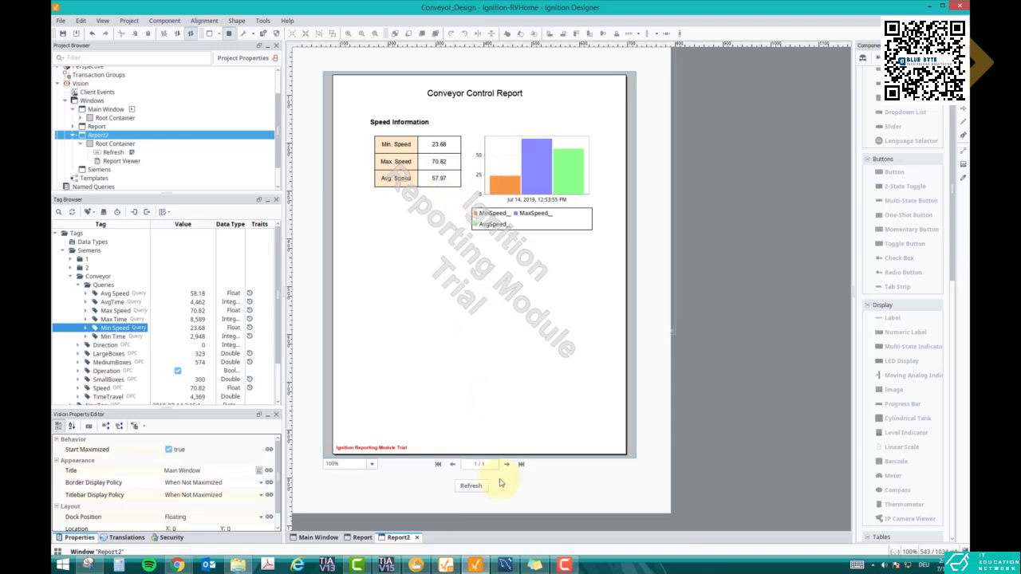
# - Set the conveyor speed to 75% in Factory I/O and check the newest speed records in the Main Window before returning to Report2
pyautogui.click(416, 565)
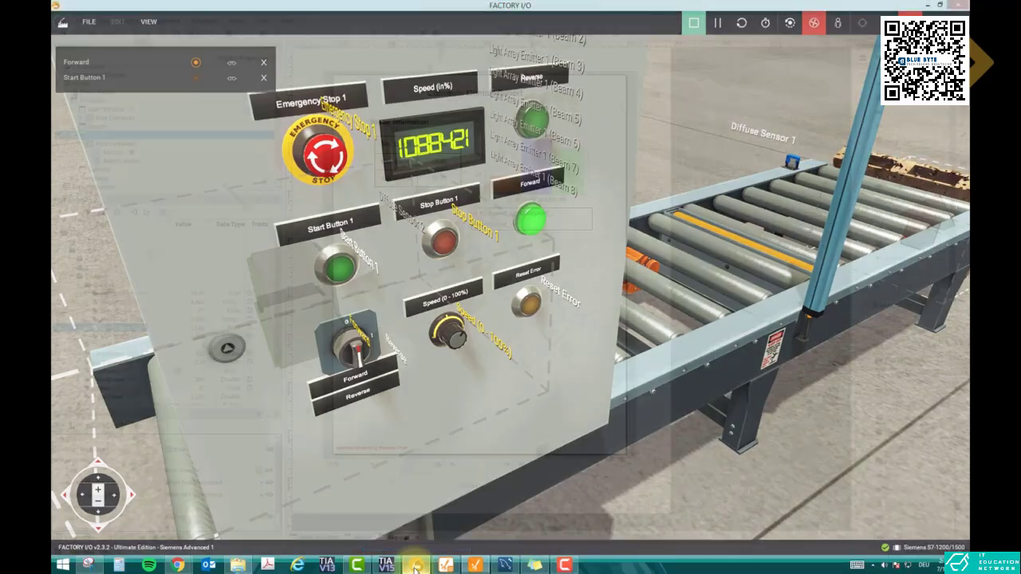
pyautogui.click(415, 565)
pyautogui.click(319, 538)
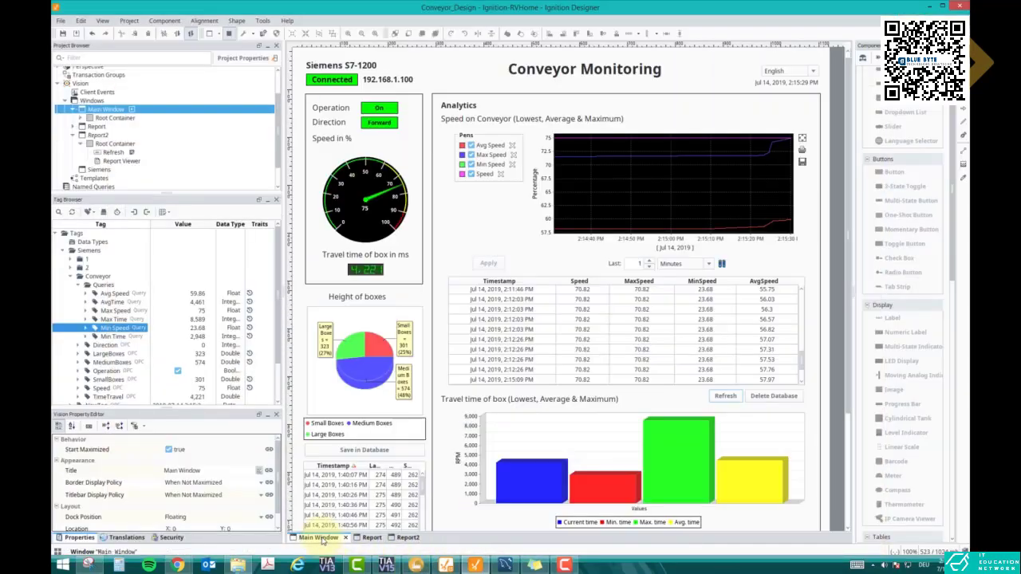
pyautogui.moveTo(801, 363); pyautogui.dragTo(802, 381)
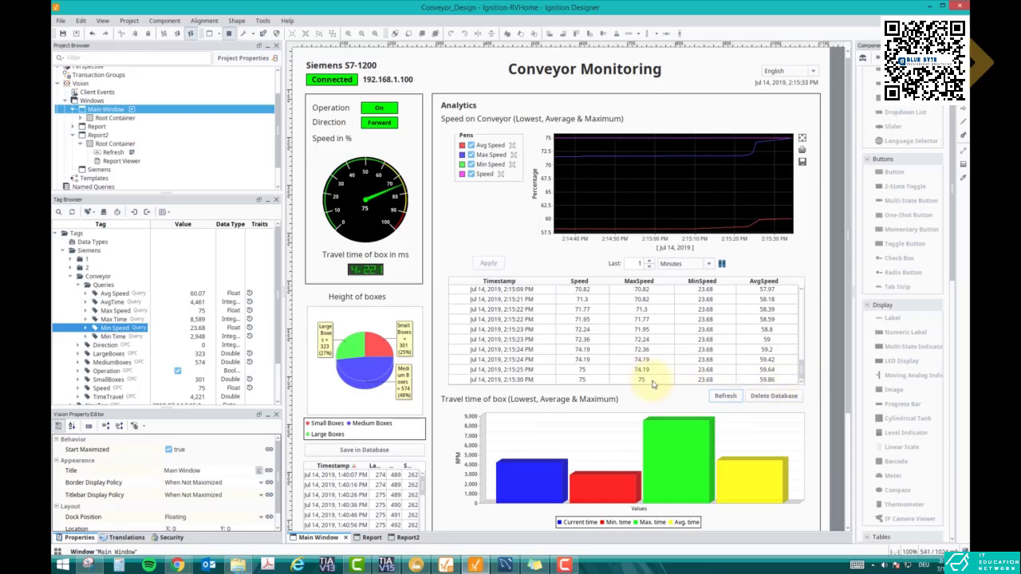
pyautogui.click(408, 538)
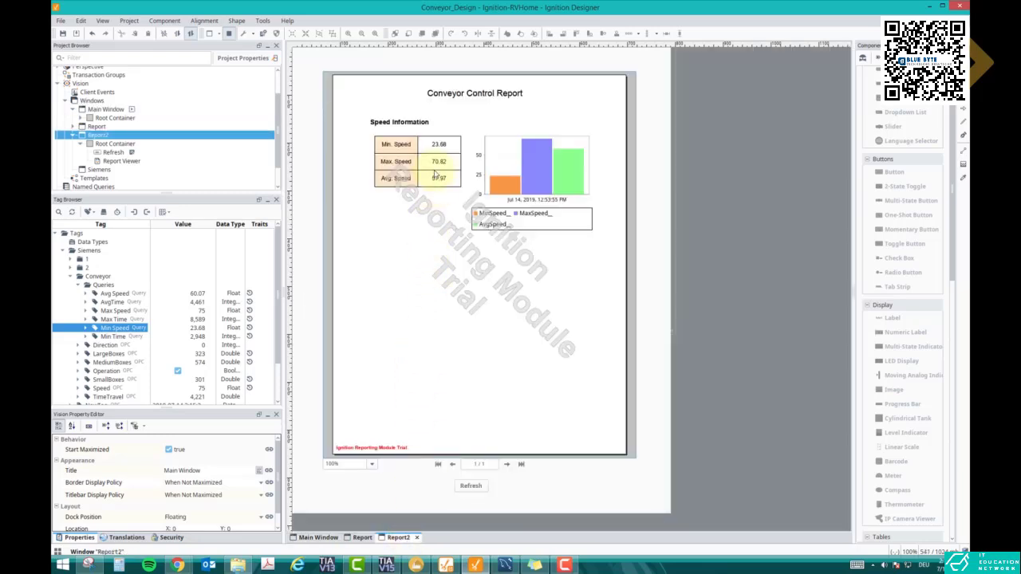
# - Test Report2's Refresh button in the preview and dismiss any resulting dialog
pyautogui.click(469, 487)
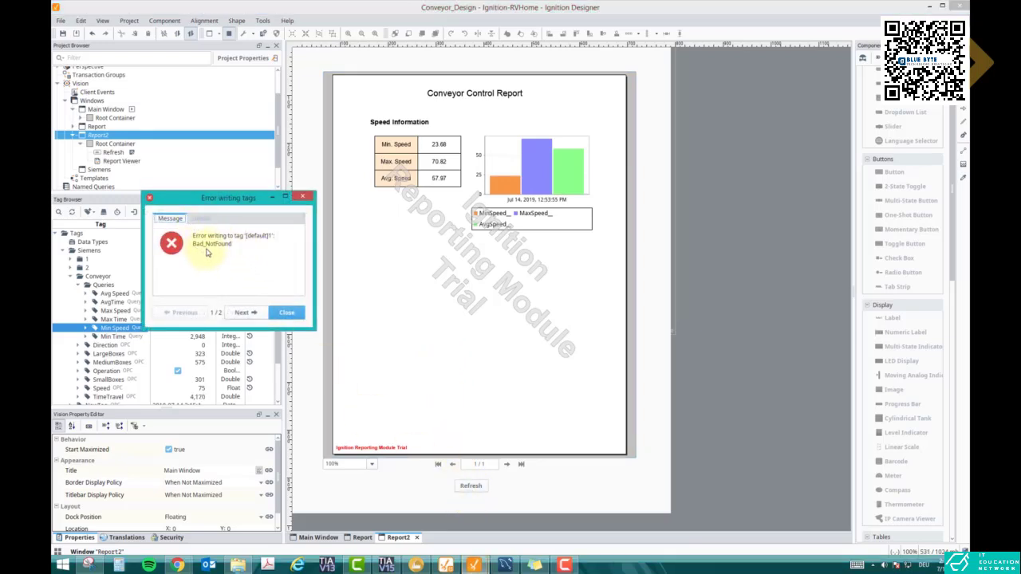
pyautogui.click(286, 313)
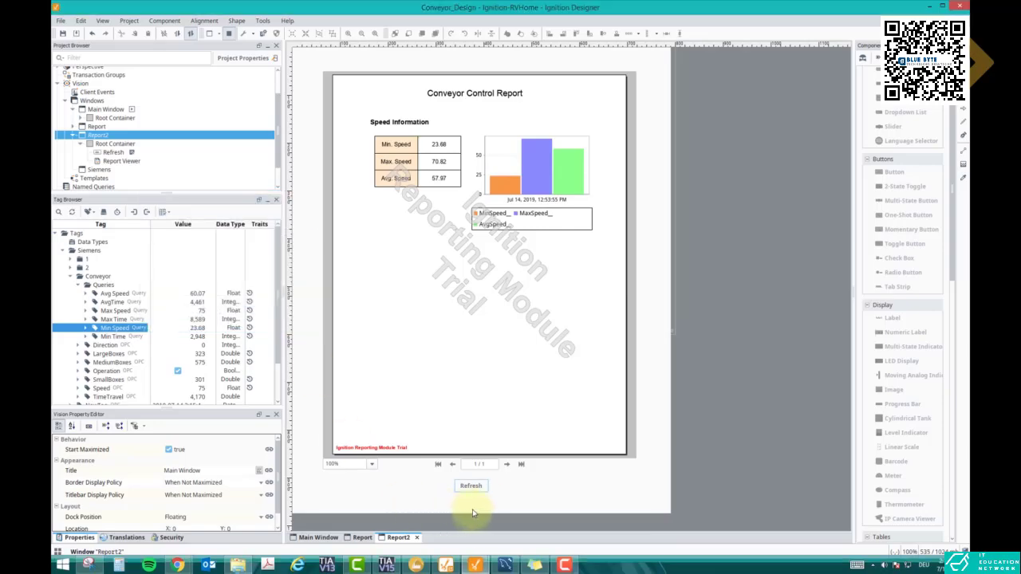
pyautogui.click(471, 485)
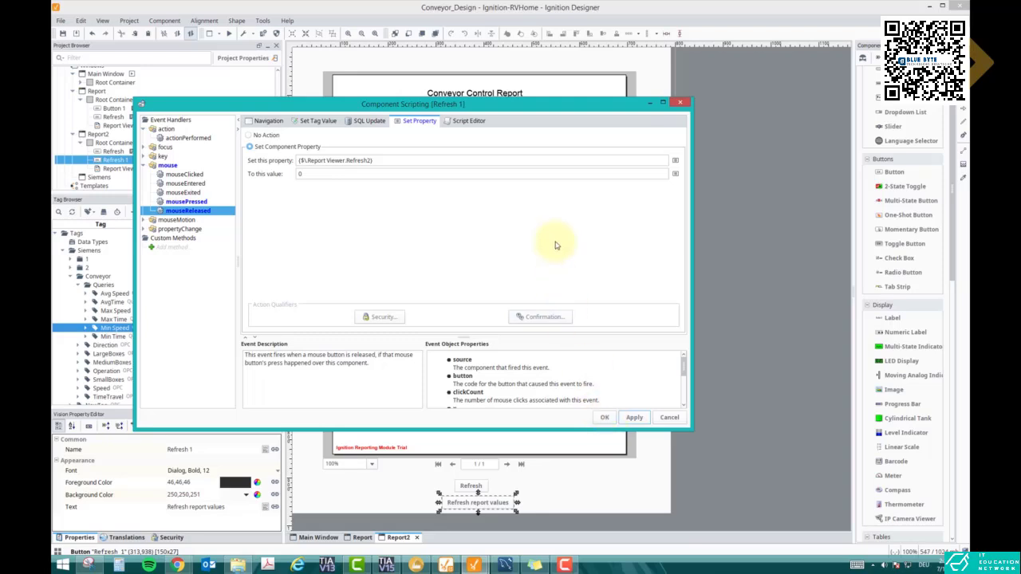
# - Close the scripting of the "Refresh report values" button and delete that button from Report2
pyautogui.click(605, 418)
pyautogui.press('Delete')
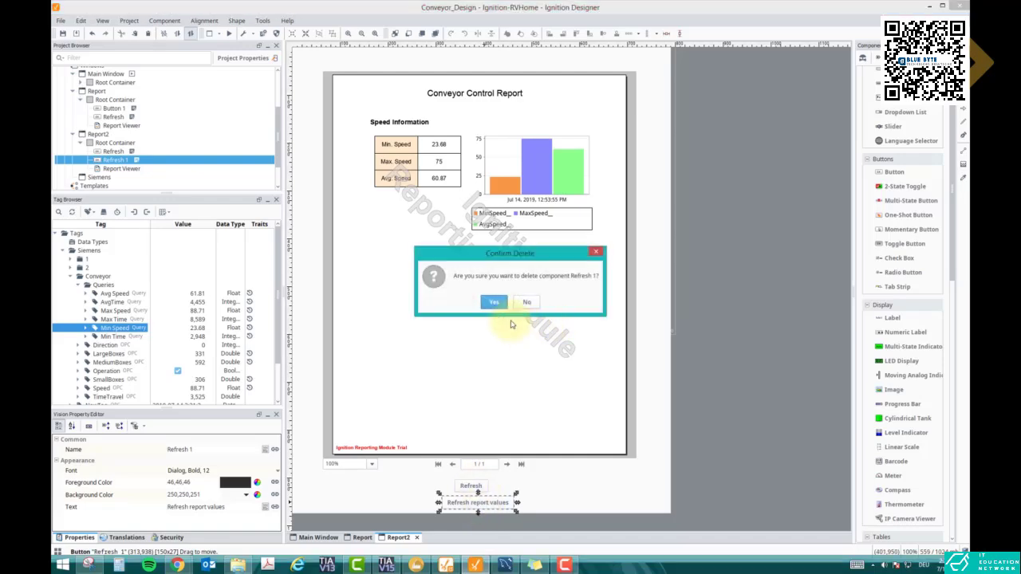
pyautogui.click(484, 305)
# - Open the scripting of Report2's Refresh button and clear the tag and value of the mousePressed Set Tag Value action
pyautogui.doubleClick(467, 486)
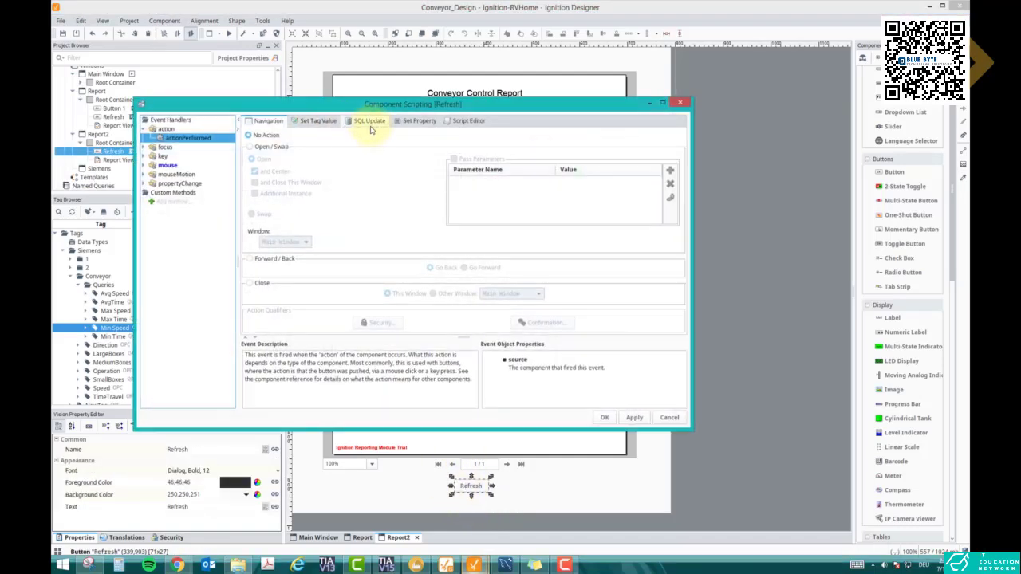
pyautogui.click(314, 122)
pyautogui.click(152, 165)
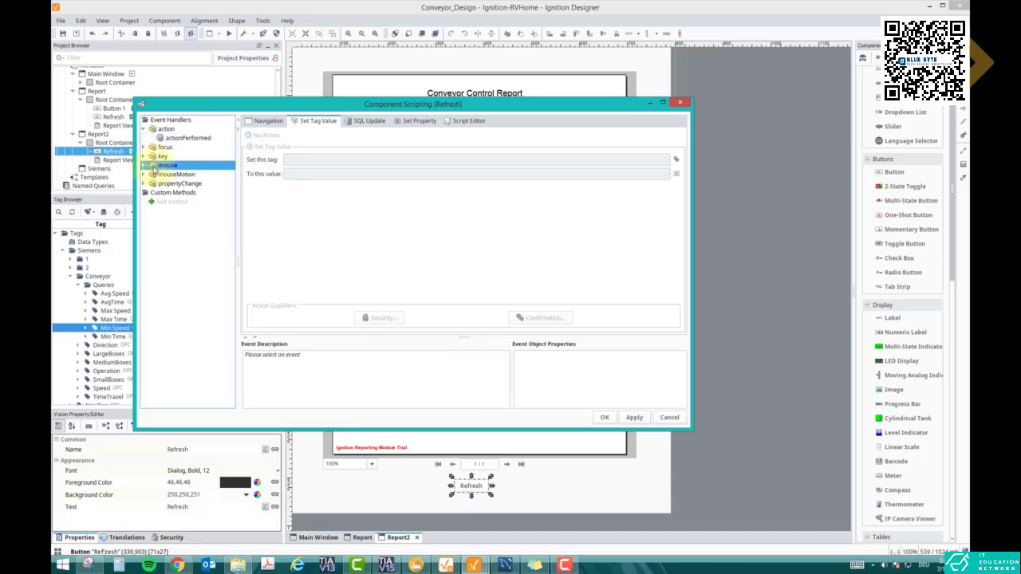
pyautogui.click(146, 165)
pyautogui.click(186, 201)
pyautogui.moveTo(363, 160); pyautogui.dragTo(264, 160)
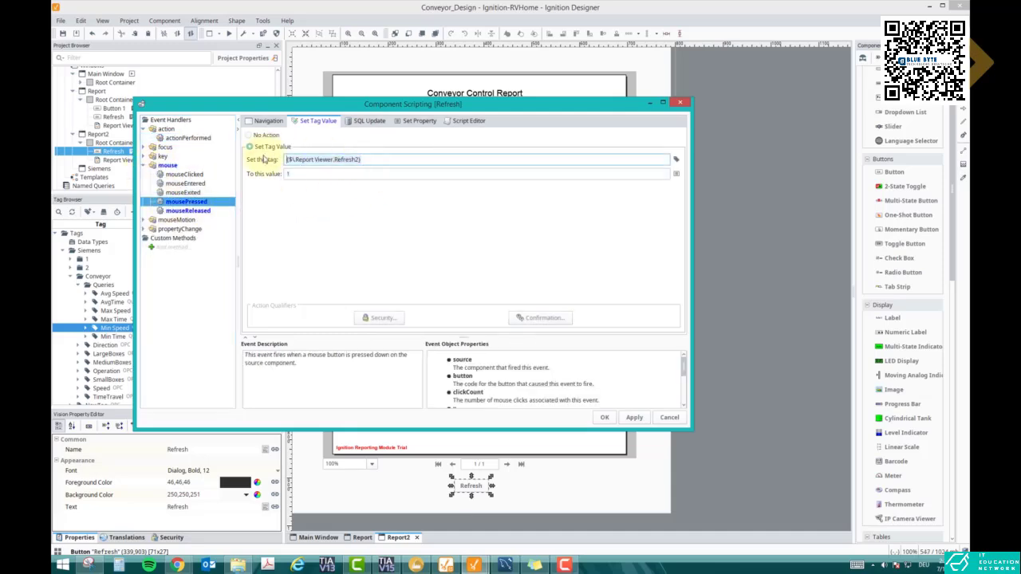
pyautogui.press('BackSpace')
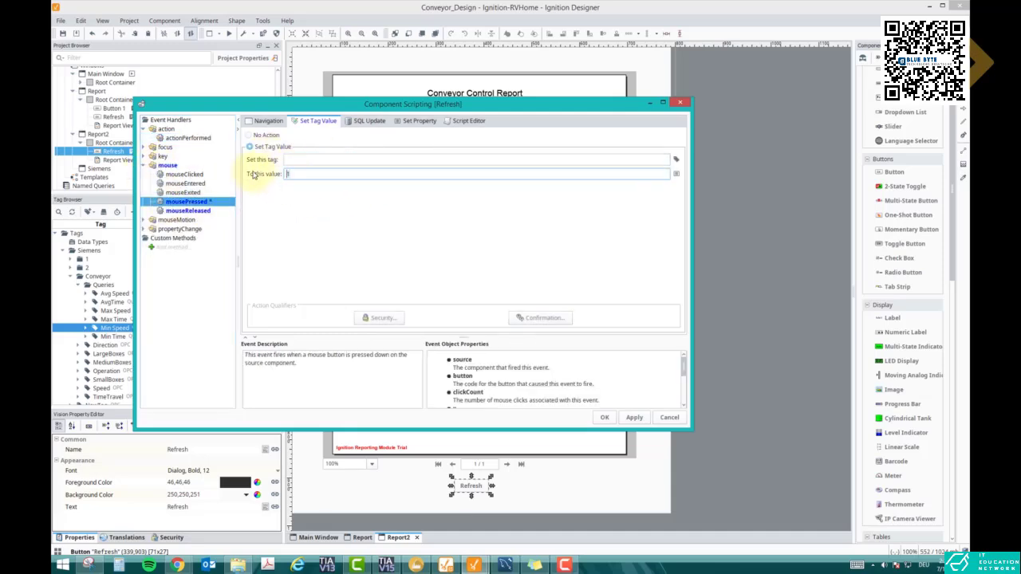
# - Copy the Refresh2 reference from the mouseReleased Set Tag Value action, clear it and switch the event to No Action
pyautogui.click(188, 210)
pyautogui.moveTo(369, 164); pyautogui.dragTo(255, 166)
pyautogui.hotkey('ctrl', 'c')
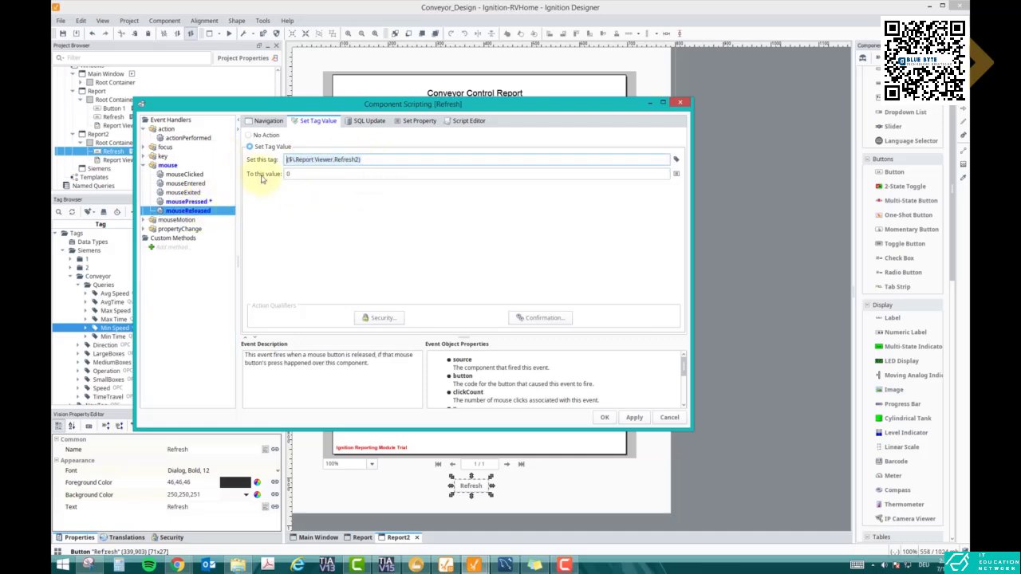
pyautogui.press('BackSpace')
pyautogui.press('Tab')
pyautogui.click(249, 135)
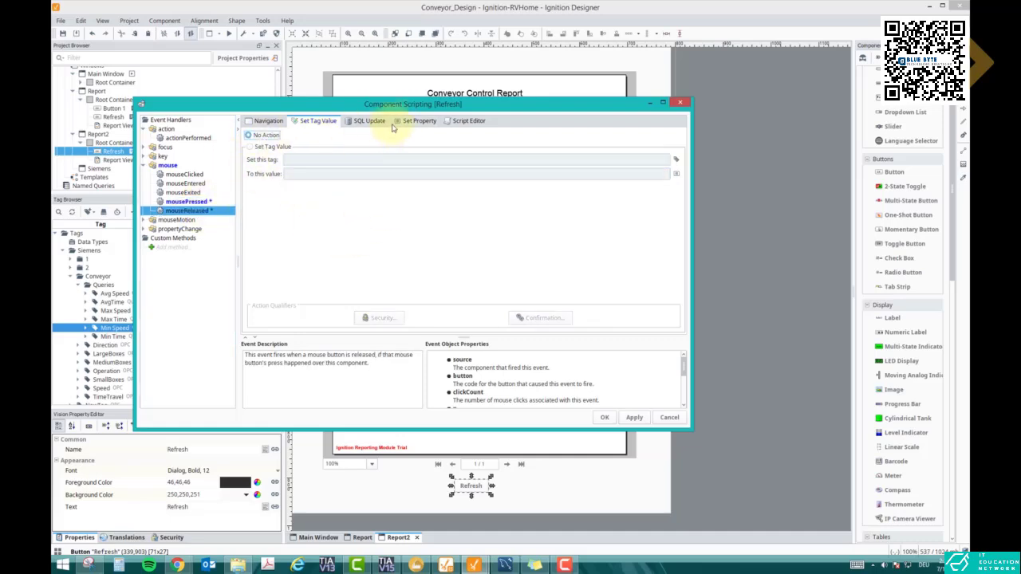
# - Give mouseReleased a Set Property action that sets {$\.Report Viewer.Refresh2} to 0
pyautogui.click(416, 121)
pyautogui.click(285, 147)
pyautogui.click(314, 159)
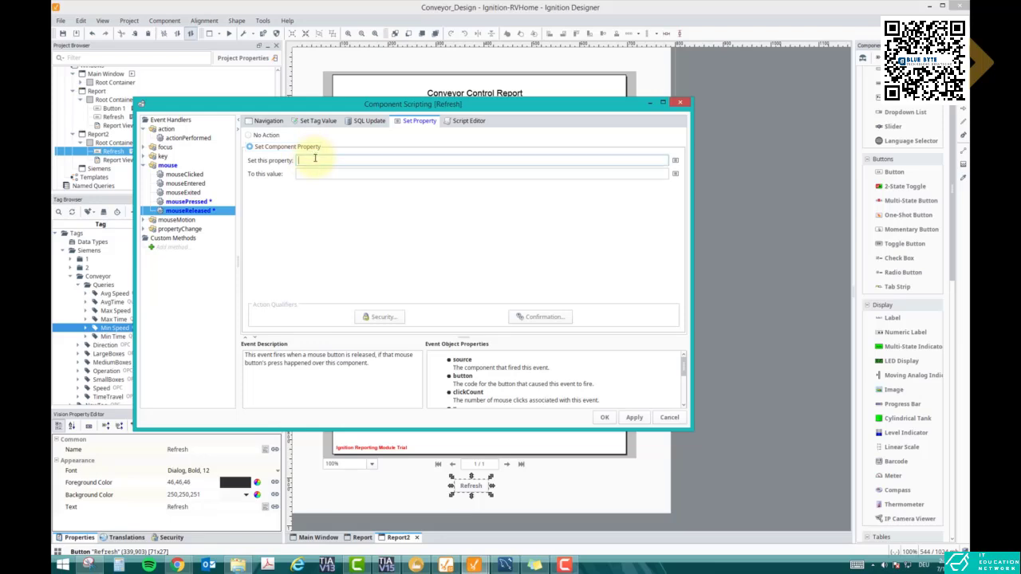
pyautogui.write('{$\\.Report Viewer.Refresh2}')
pyautogui.click(355, 175)
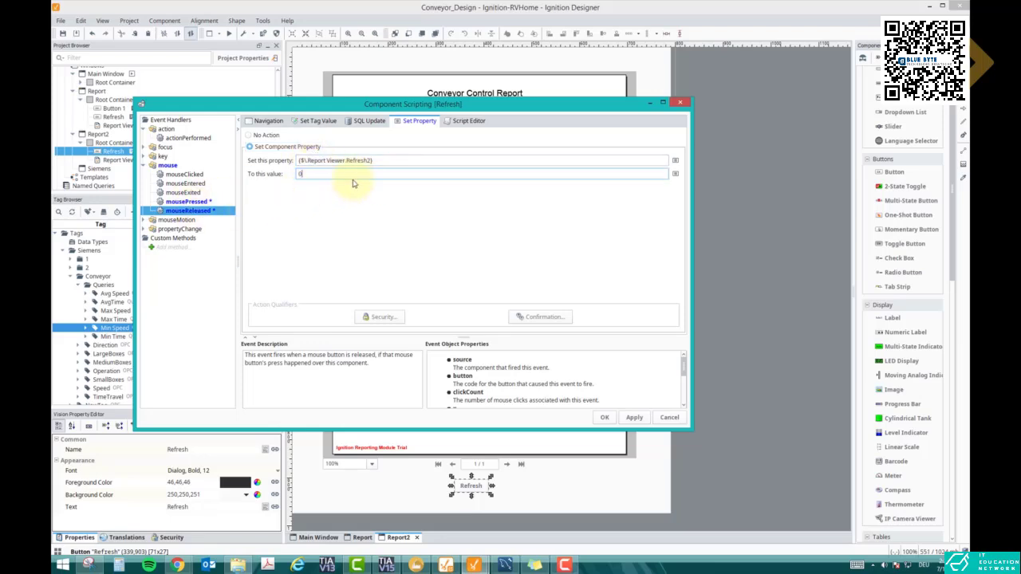
# - Try a mousePressed Set Tag Value action that sets {$\.Report Viewer.Refresh2} to 1
pyautogui.click(187, 201)
pyautogui.click(311, 159)
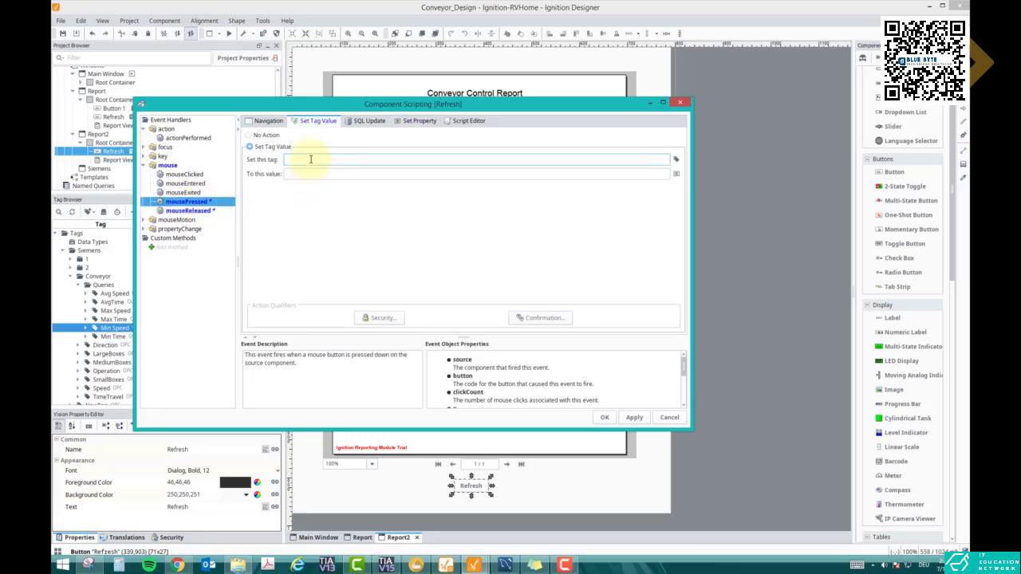
pyautogui.hotkey('ctrl', 'v')
pyautogui.click(306, 174)
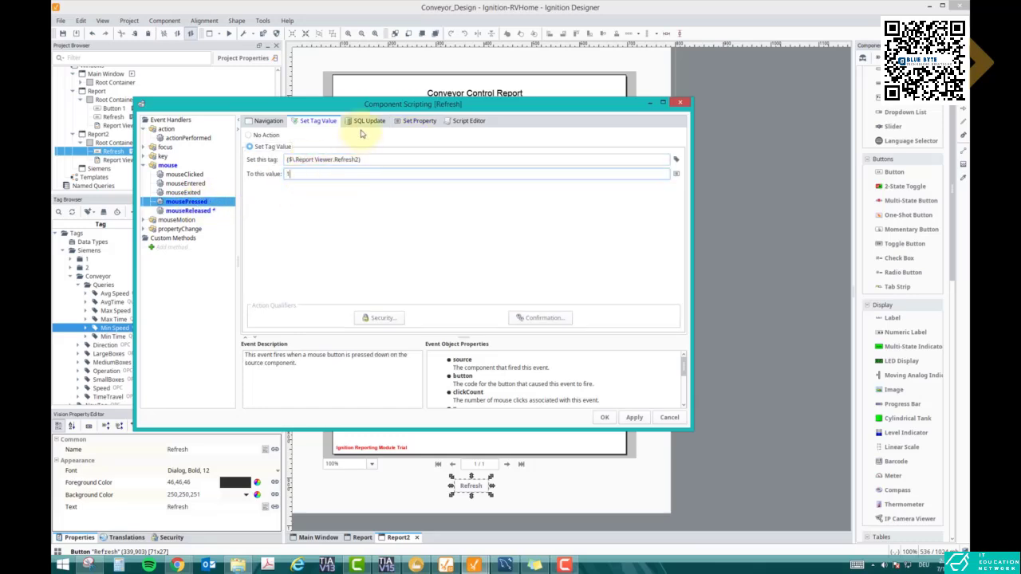
# - Replace the mousePressed tag action with a Set Property action that sets {$\.Report Viewer.Refresh2} to 1
pyautogui.click(189, 210)
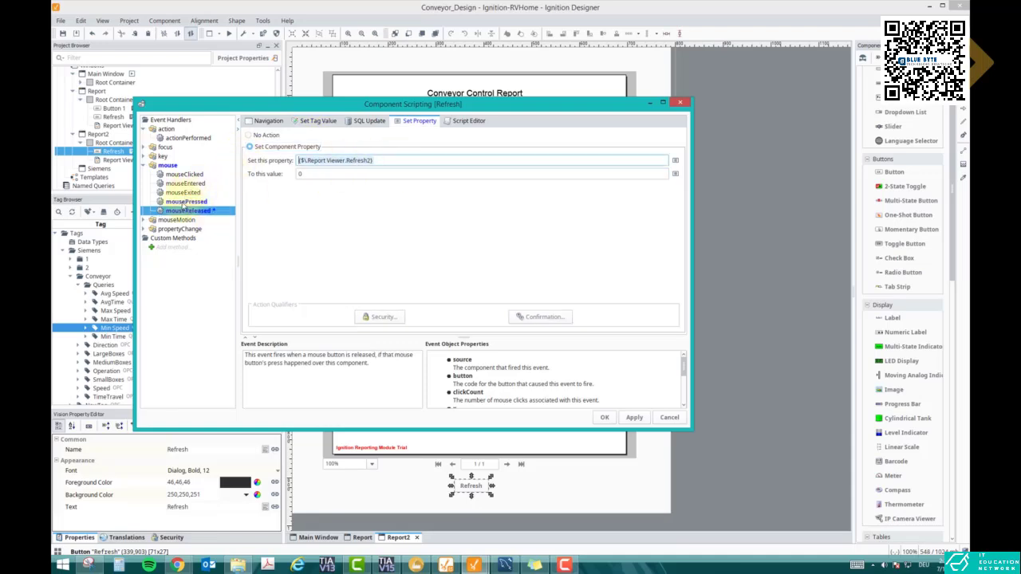
pyautogui.click(186, 201)
pyautogui.click(249, 135)
pyautogui.click(419, 121)
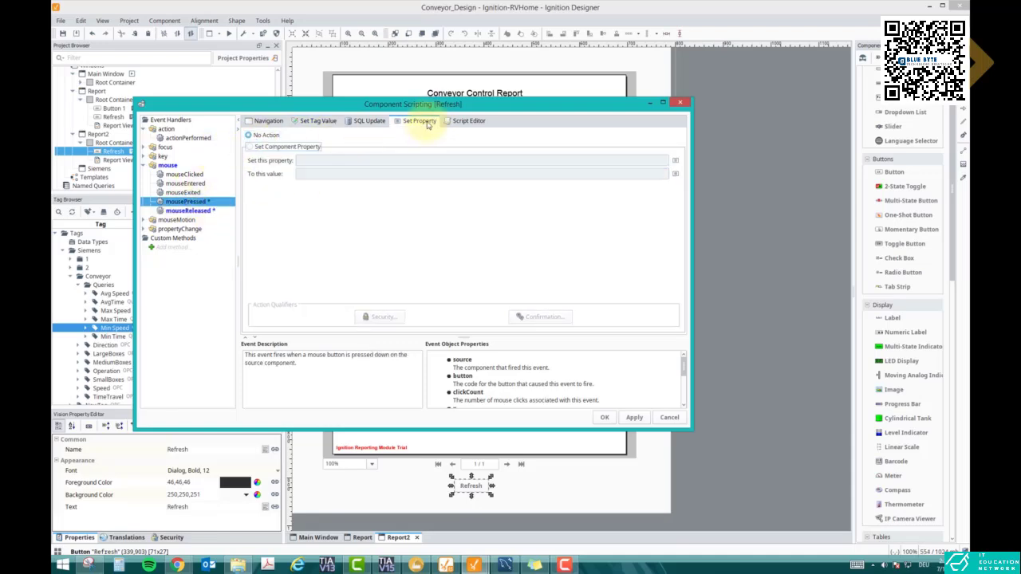
pyautogui.click(298, 146)
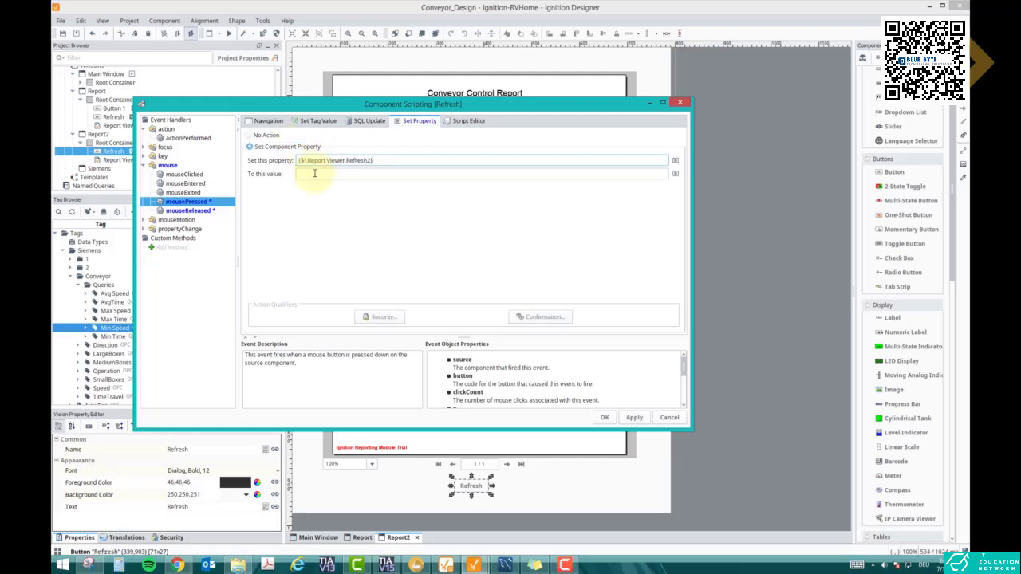
pyautogui.click(315, 174)
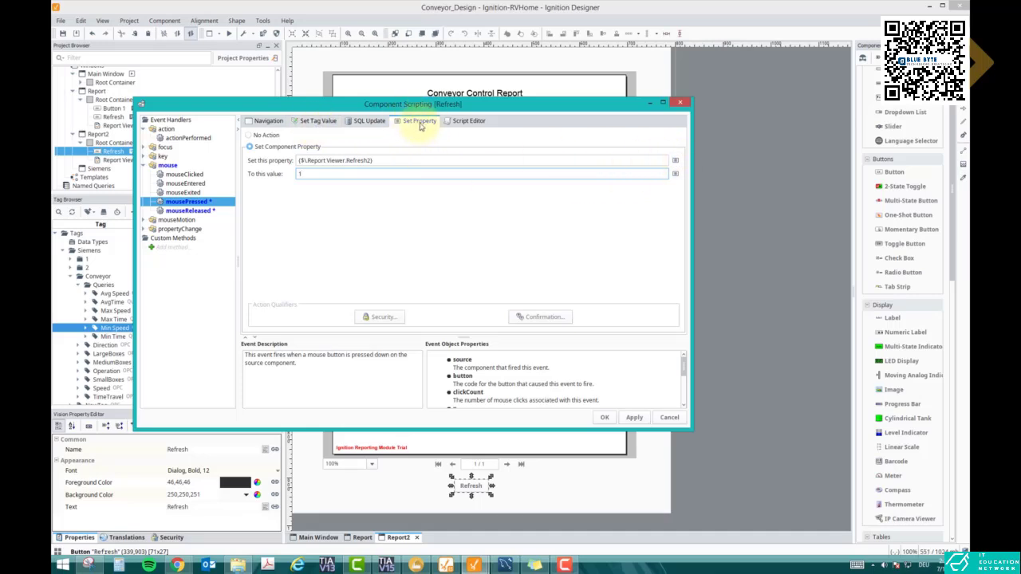
# - Apply the Refresh button's mousePressed and mouseReleased property actions and test the button in preview mode
pyautogui.click(334, 161)
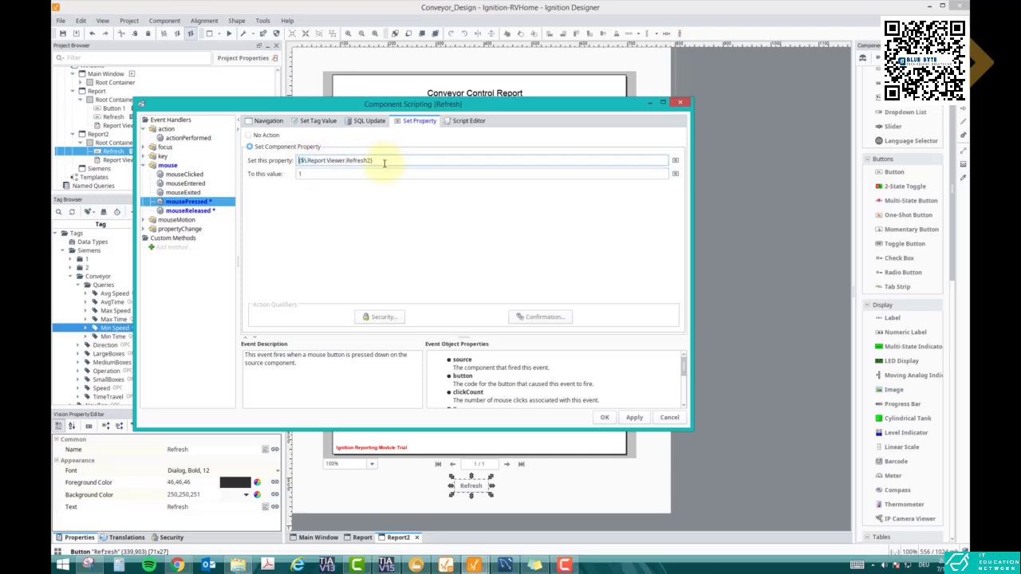
pyautogui.click(196, 210)
pyautogui.click(303, 175)
pyautogui.click(635, 417)
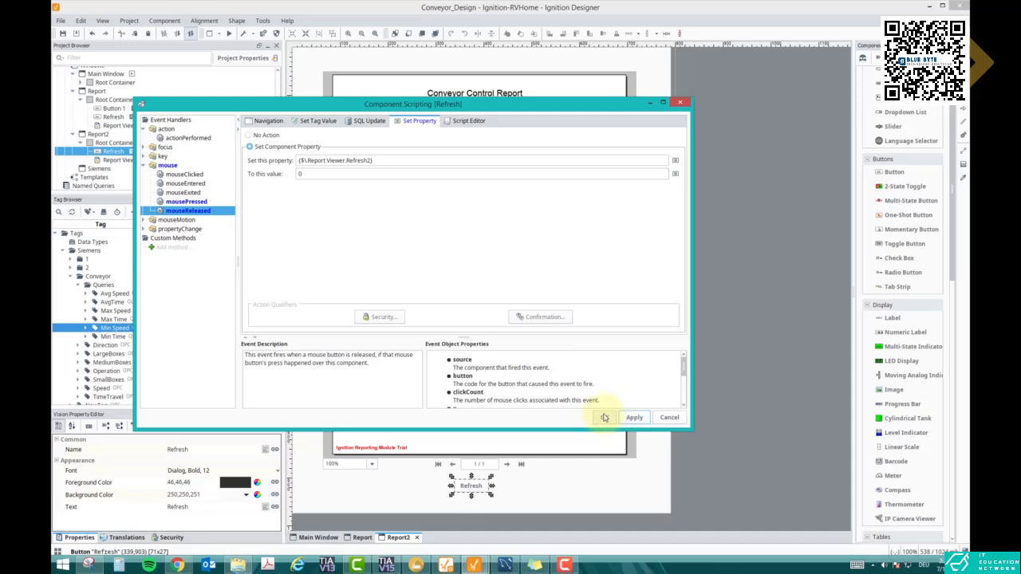
pyautogui.click(605, 417)
pyautogui.click(228, 32)
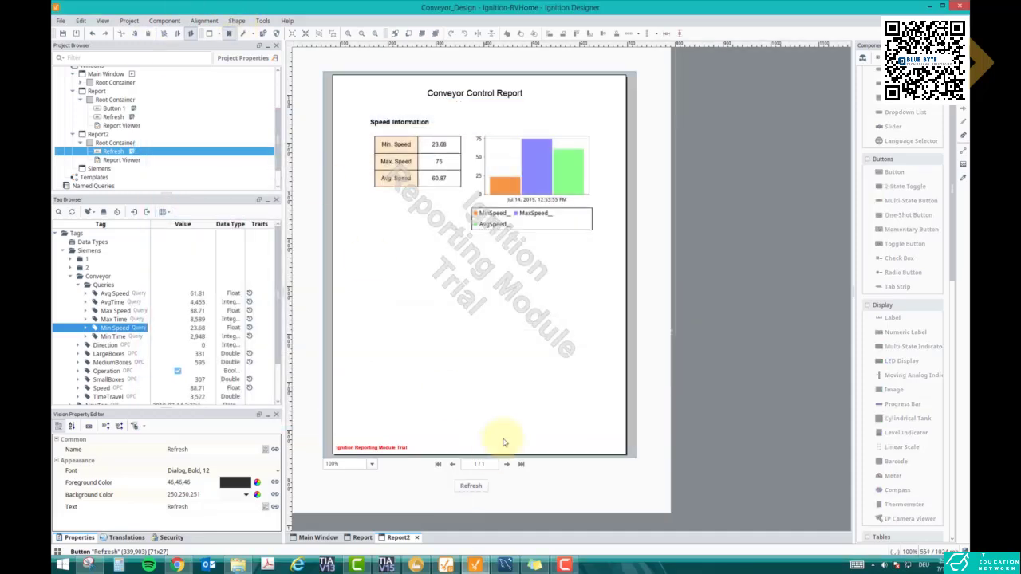
pyautogui.click(469, 486)
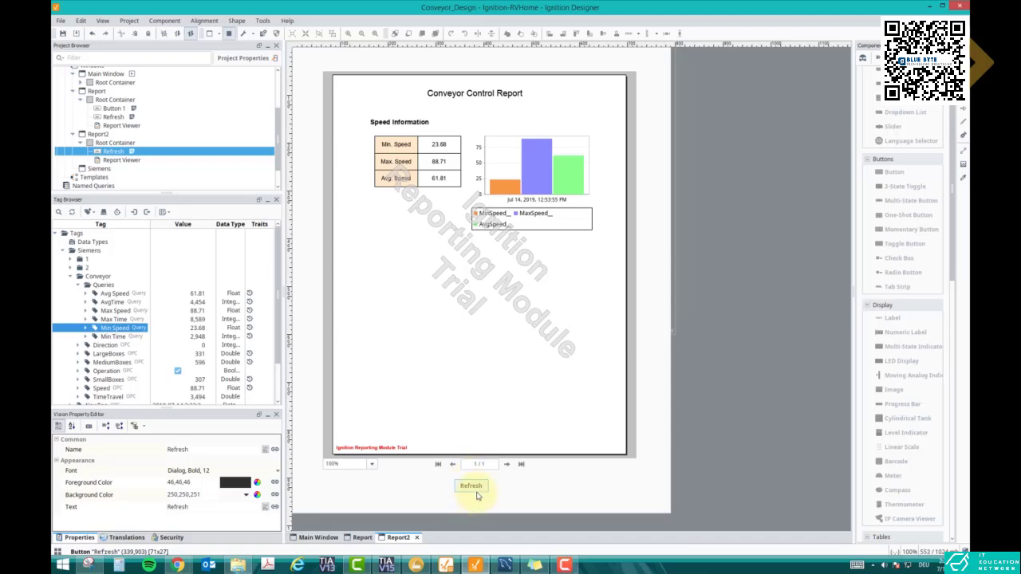
# - Save the previewed conveyor report to the Desktop as a PDF named ConveyorTest
pyautogui.rightClick(514, 163)
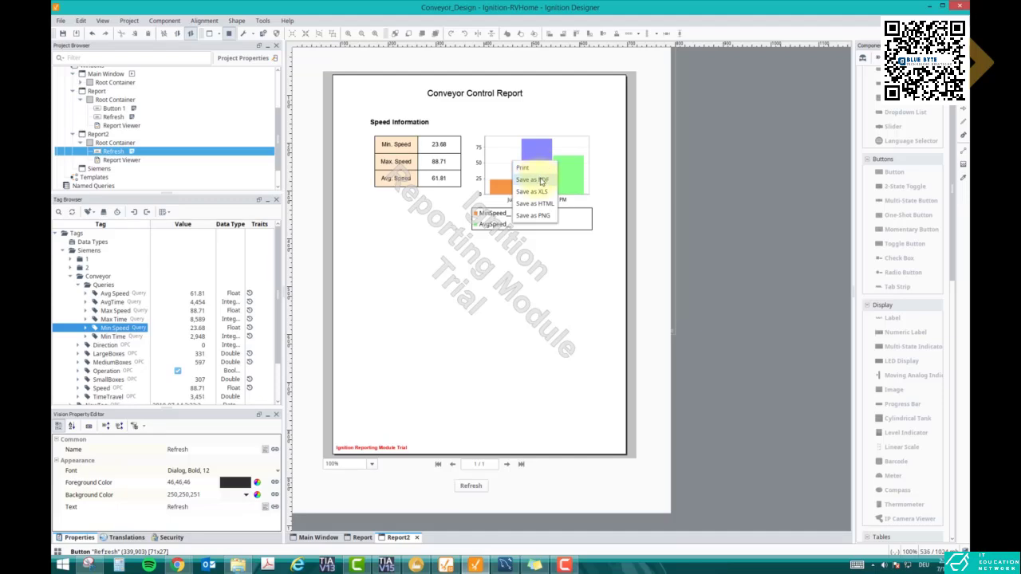
pyautogui.click(541, 181)
pyautogui.click(522, 335)
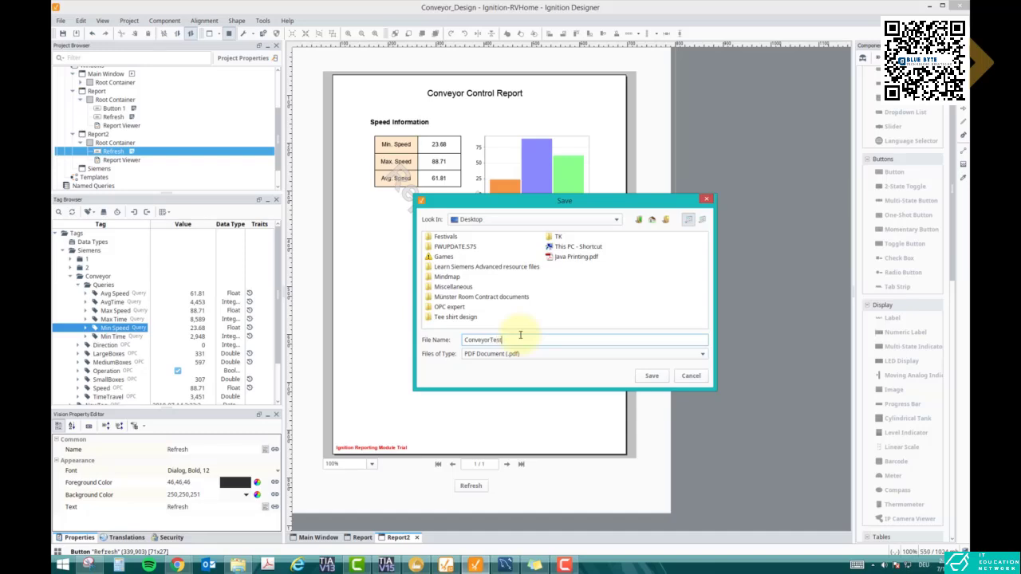
pyautogui.press('Return')
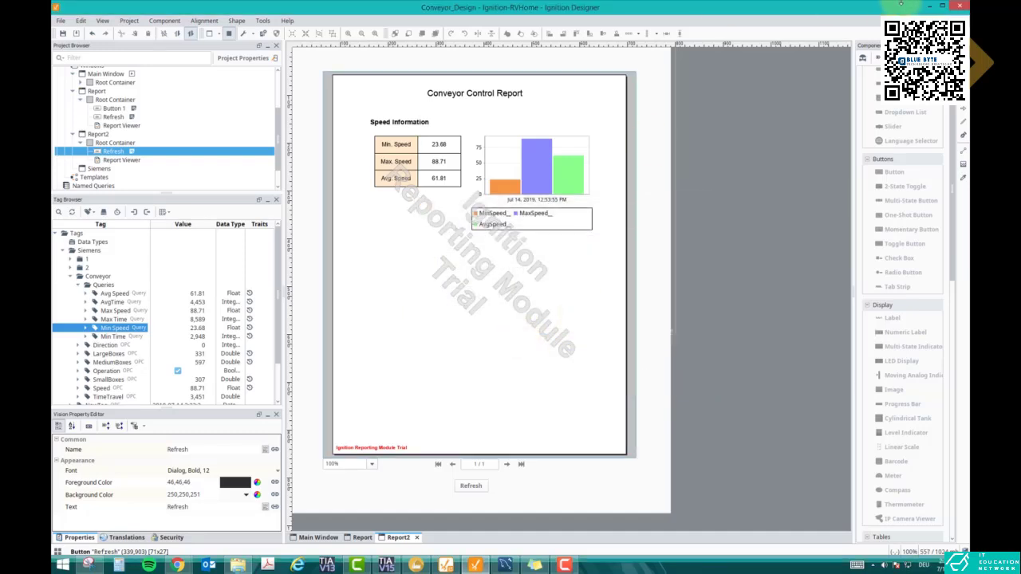
# - Open the saved ConveyorTest file from the desktop with Adobe Acrobat 9.0 and view the whole report page
pyautogui.click(942, 7)
pyautogui.click(940, 6)
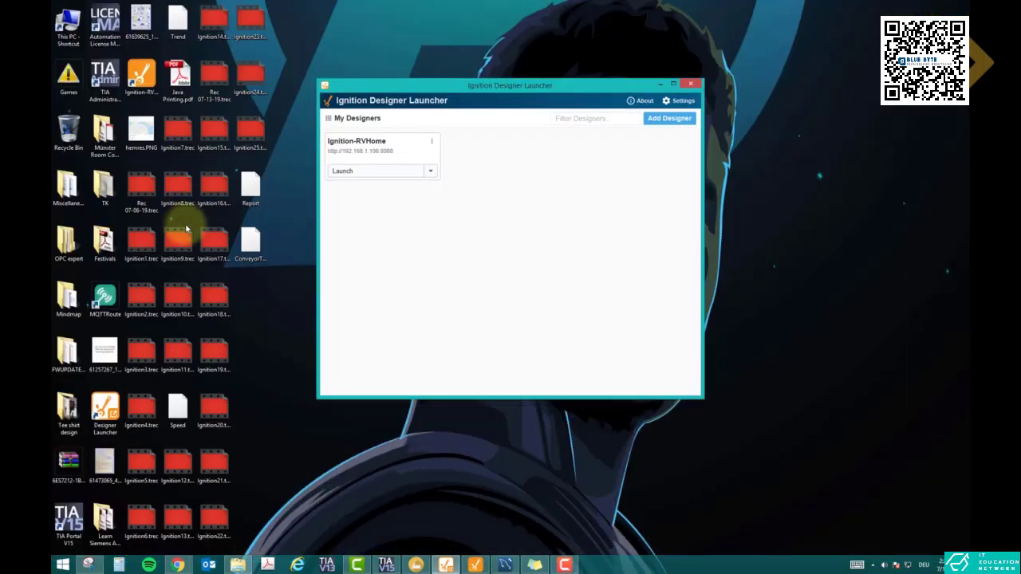
pyautogui.rightClick(271, 256)
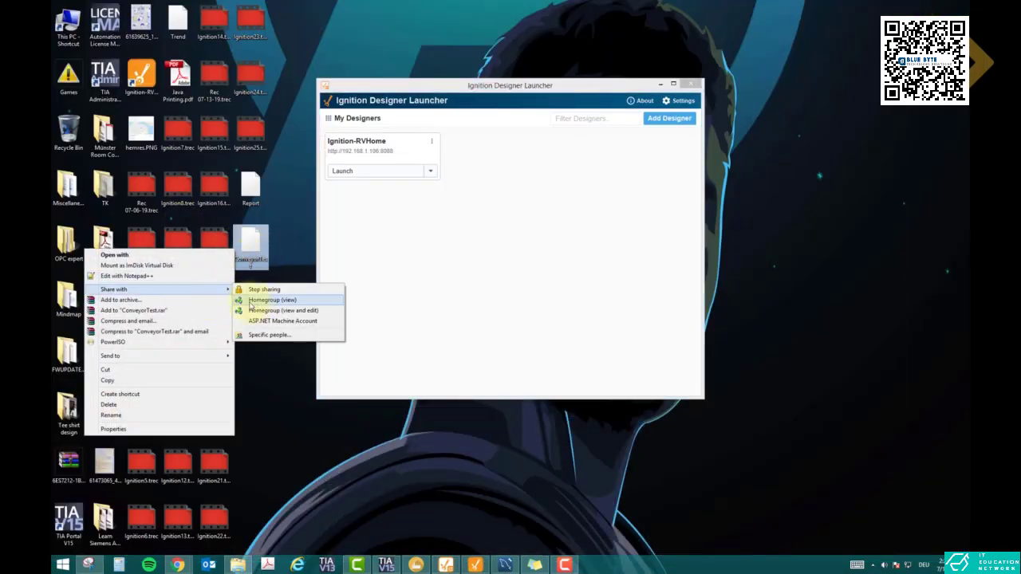
pyautogui.doubleClick(258, 255)
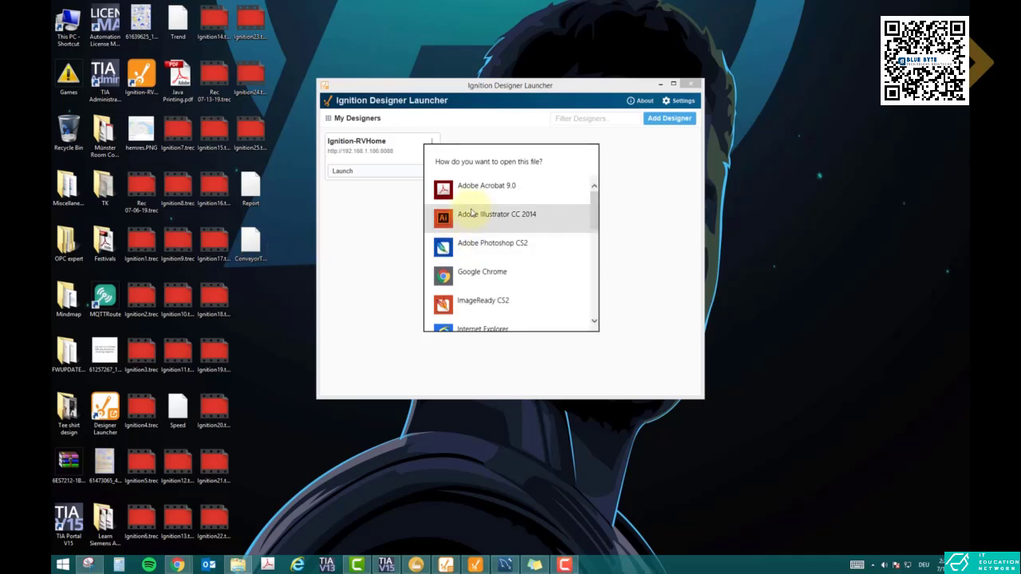
pyautogui.click(475, 197)
pyautogui.scroll(-2, 483, 247)
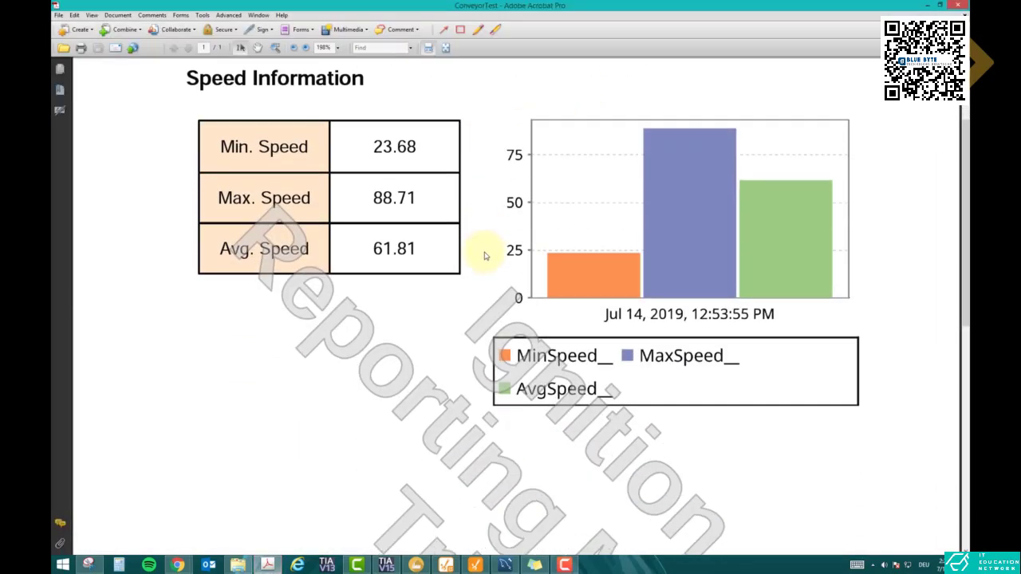
pyautogui.keyDown('ctrl'); pyautogui.scroll(-1, 483, 255); pyautogui.keyUp('ctrl')
pyautogui.keyDown('ctrl'); pyautogui.scroll(-3, 484, 264); pyautogui.keyUp('ctrl')
pyautogui.keyDown('ctrl'); pyautogui.scroll(1, 483, 273); pyautogui.keyUp('ctrl')
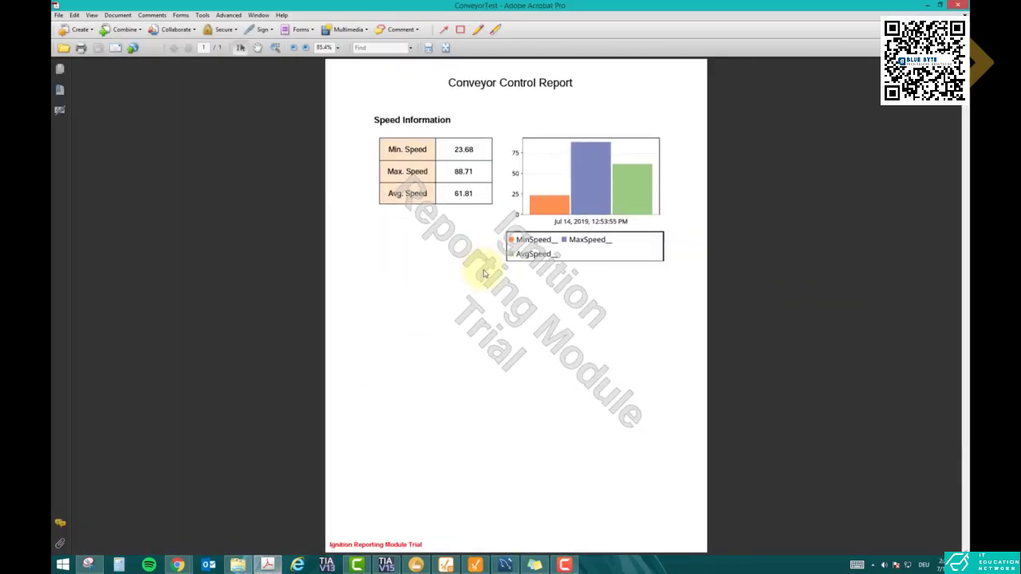
# - Switch back to Ignition Designer and show the Main Window with the conveyor monitoring display
pyautogui.click(474, 565)
pyautogui.click(441, 567)
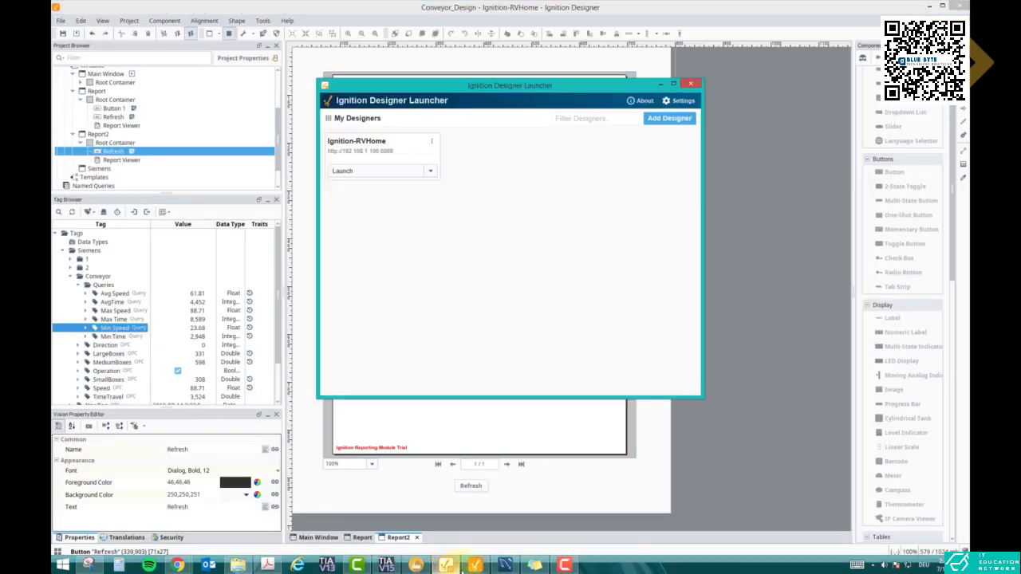
pyautogui.click(475, 566)
pyautogui.click(317, 538)
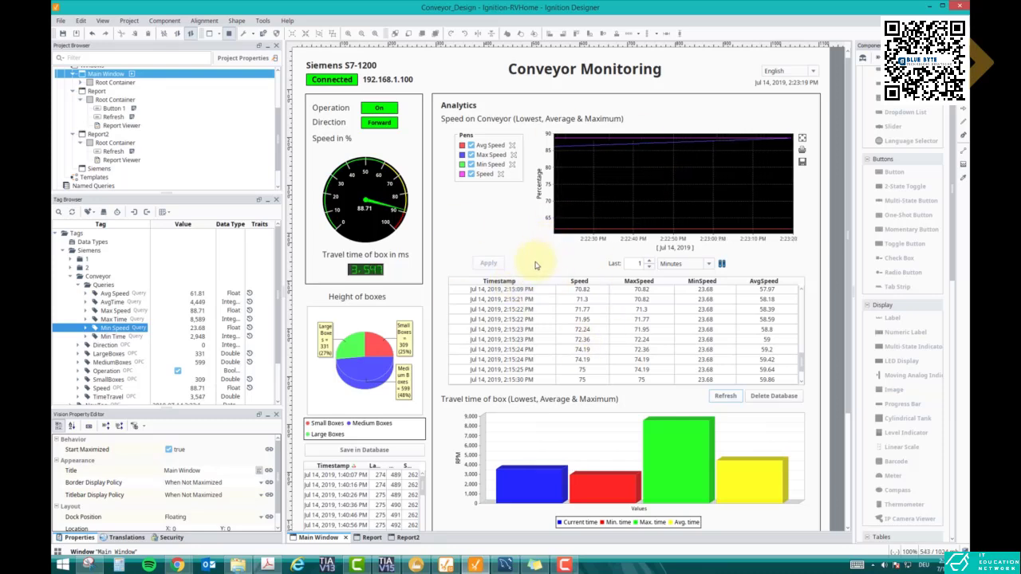
# - Switch to MySQL Workbench, select the rows of the conveyorspeed table and examine its most recent records
pyautogui.click(505, 565)
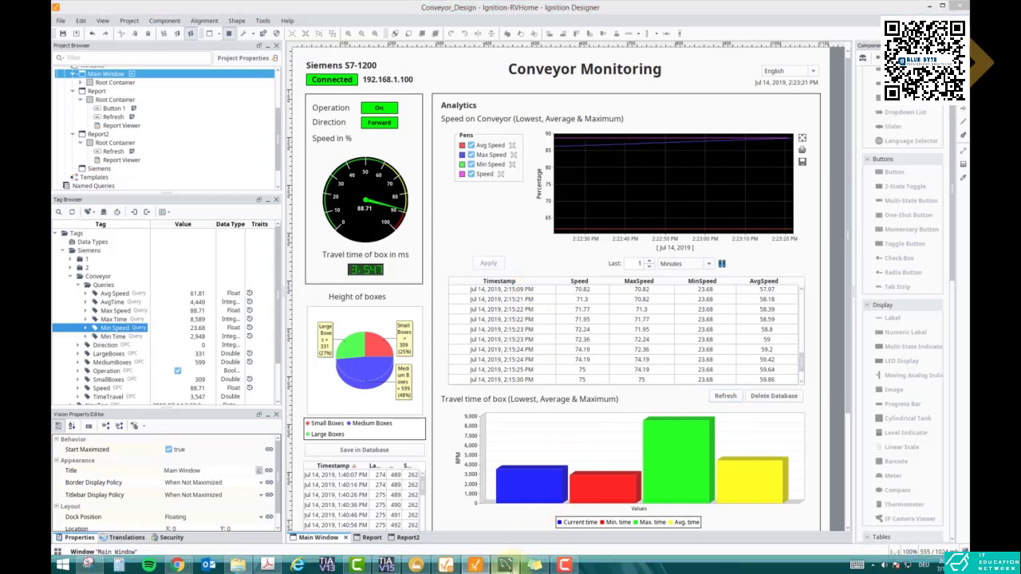
pyautogui.click(294, 88)
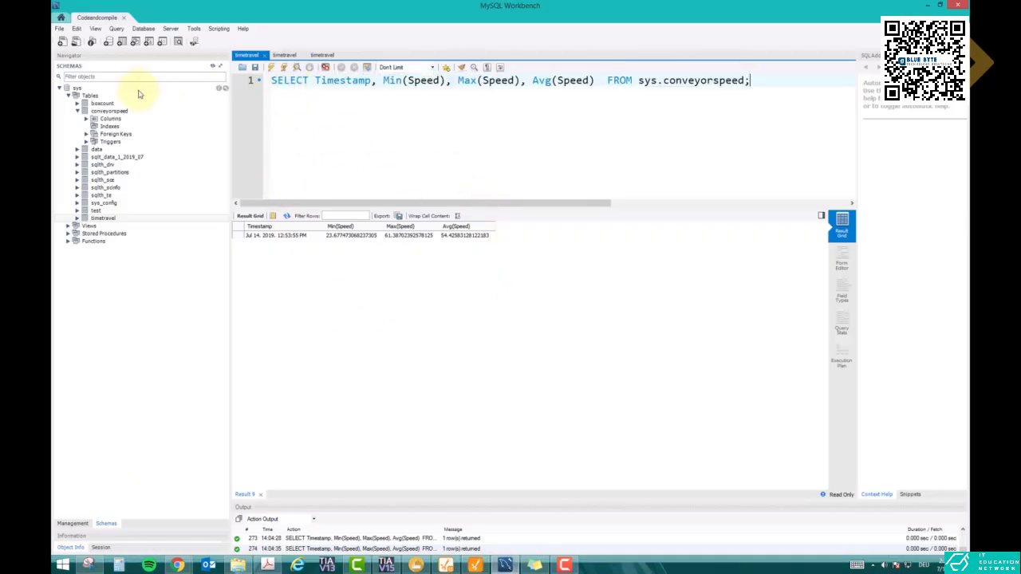
pyautogui.rightClick(110, 111)
pyautogui.click(119, 116)
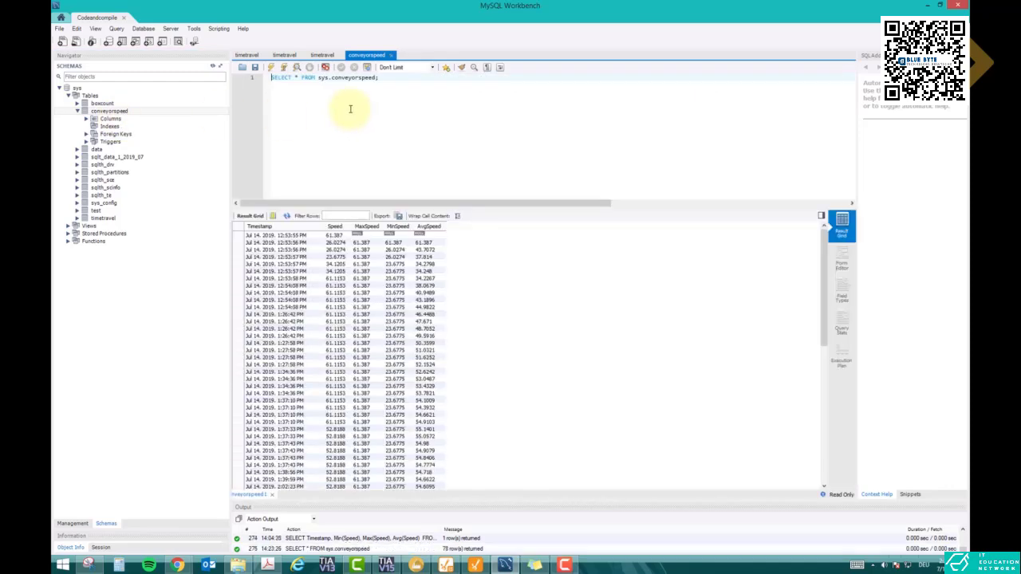
pyautogui.moveTo(825, 265); pyautogui.dragTo(827, 455)
# - Expand the timetravel table in the sys schema and select its rows
pyautogui.rightClick(91, 150)
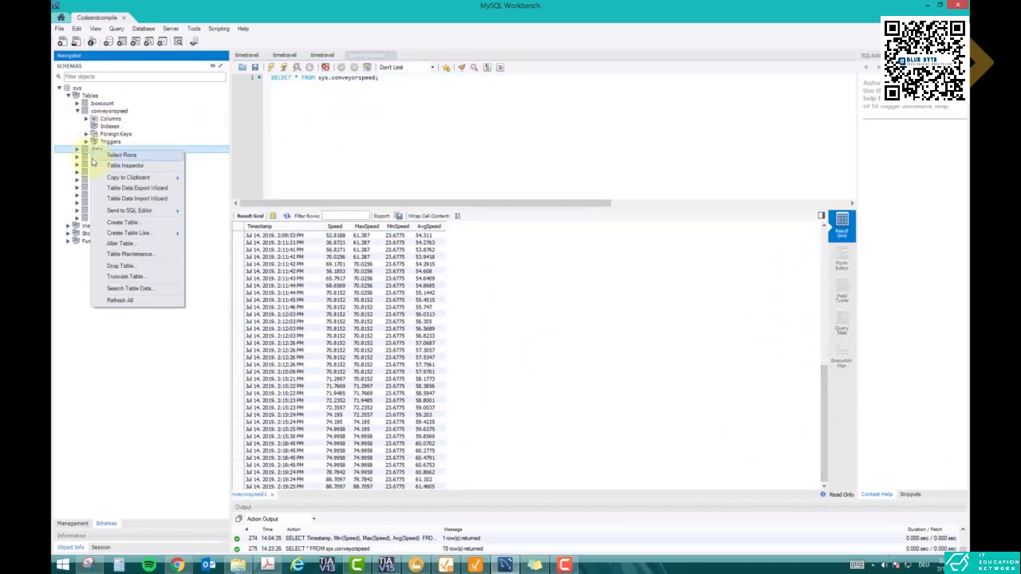
pyautogui.click(78, 219)
pyautogui.rightClick(91, 220)
pyautogui.click(101, 225)
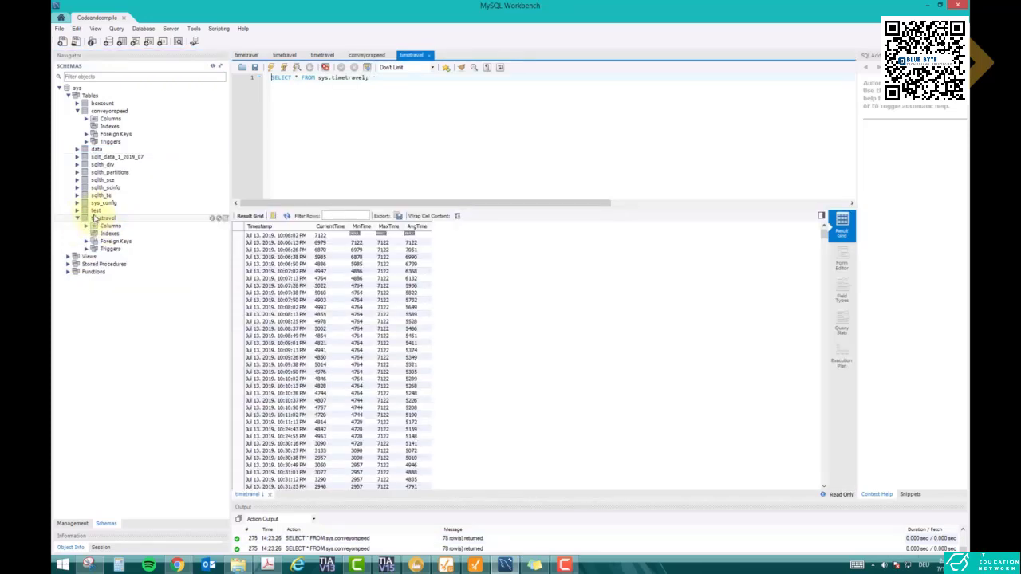
# - Select the conveyorspeed rows again, browse the records and return to the timetravel results
pyautogui.rightClick(107, 112)
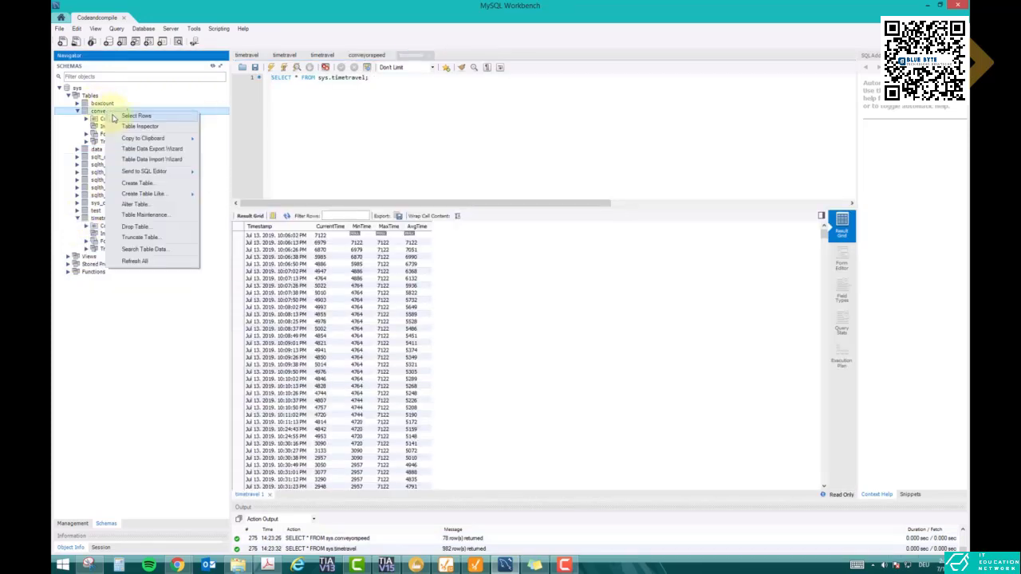
pyautogui.click(116, 116)
pyautogui.moveTo(824, 284); pyautogui.dragTo(805, 447)
pyautogui.click(412, 55)
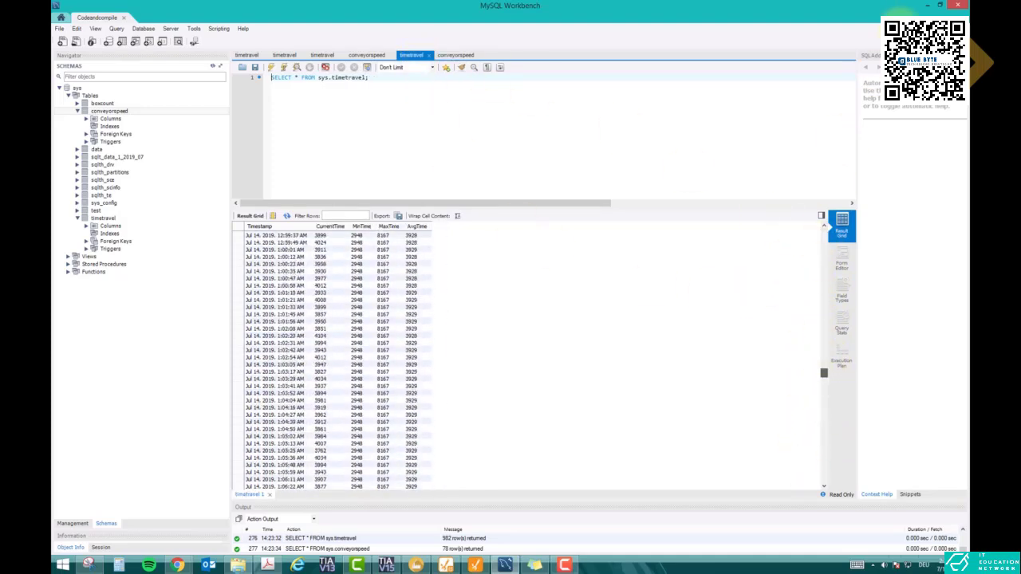